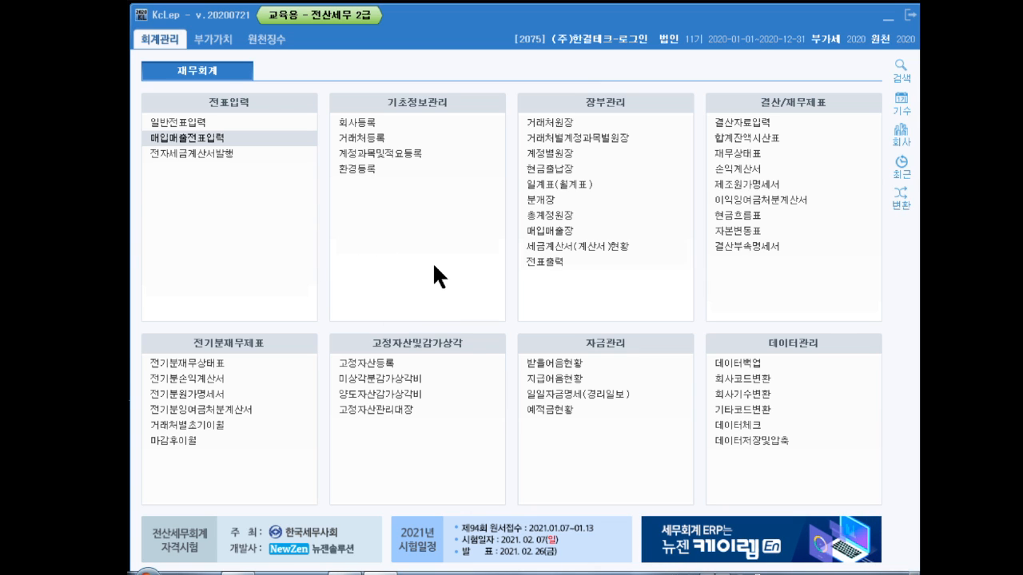
# Step: Open the VAT statement of non-deductible input tax (공제받지못할매입세액명세서) and set its inquiry period to April through June 2020
pyautogui.click(216, 38)
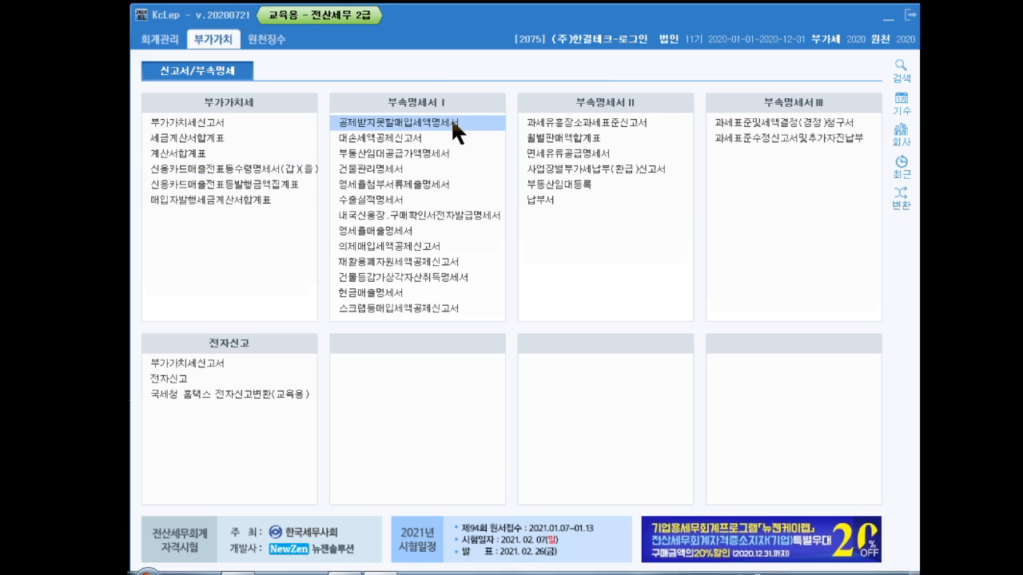
pyautogui.click(430, 123)
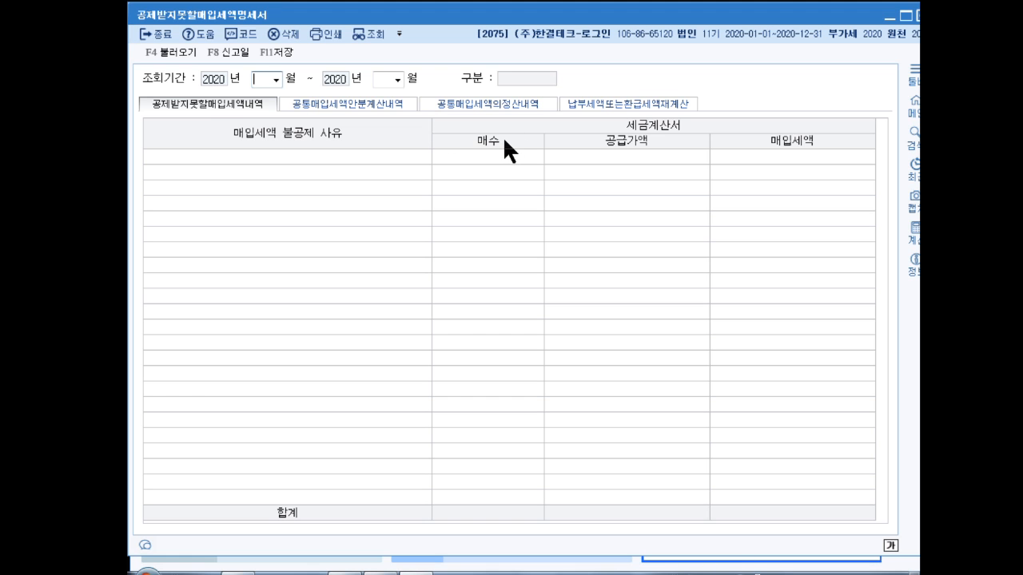
pyautogui.write('4')
pyautogui.press('Return')
pyautogui.write('6')
pyautogui.press('Return')
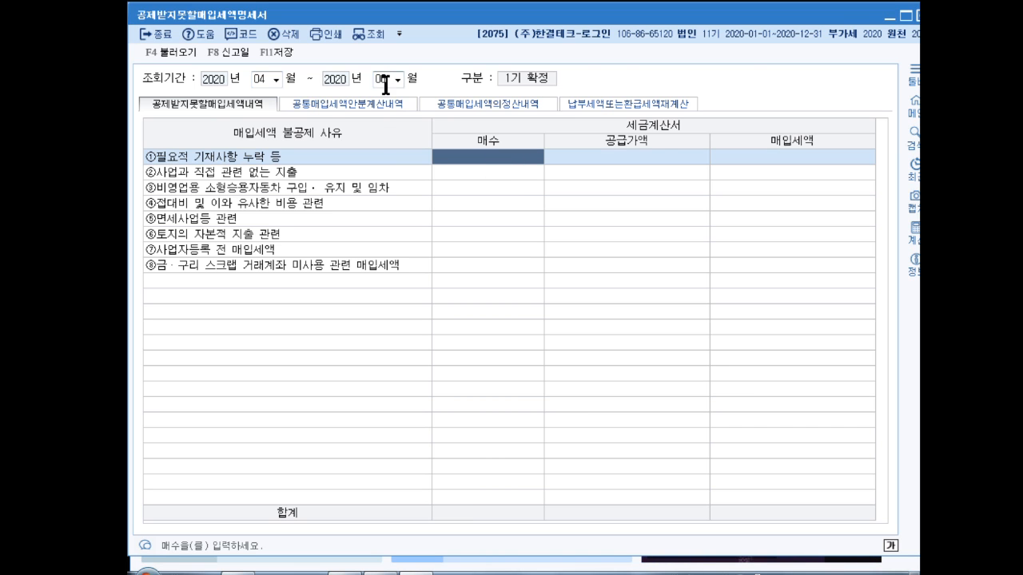
# Step: In the common input tax settlement (공통매입세액의정산내역), choose formula 1.당해과세기간의 공급가액기준 without loading voucher data and leave 구분 blank
pyautogui.click(531, 112)
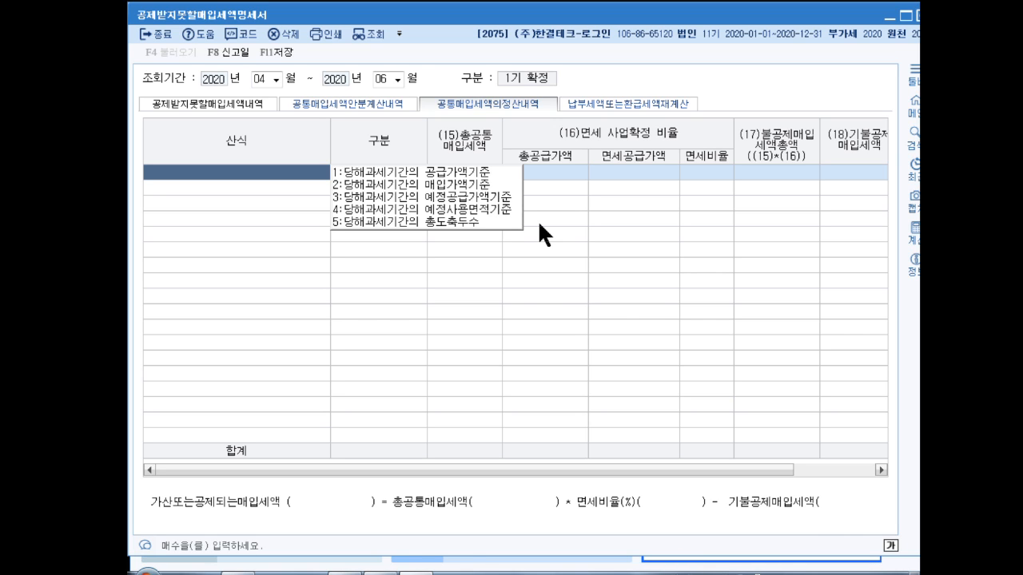
pyautogui.write('1.당해과세기간의 공급가액기준')
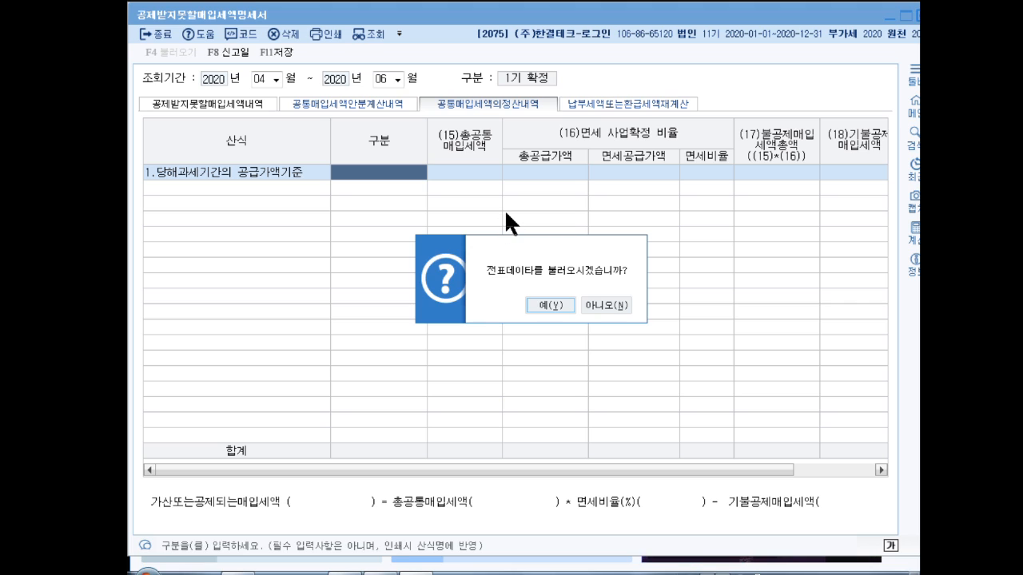
pyautogui.click(601, 306)
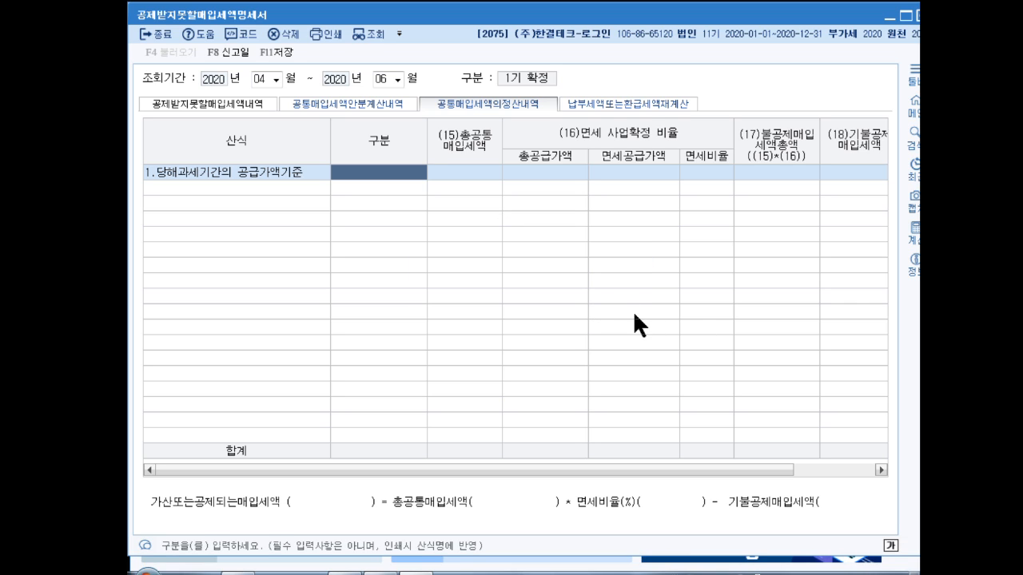
pyautogui.press('Return')
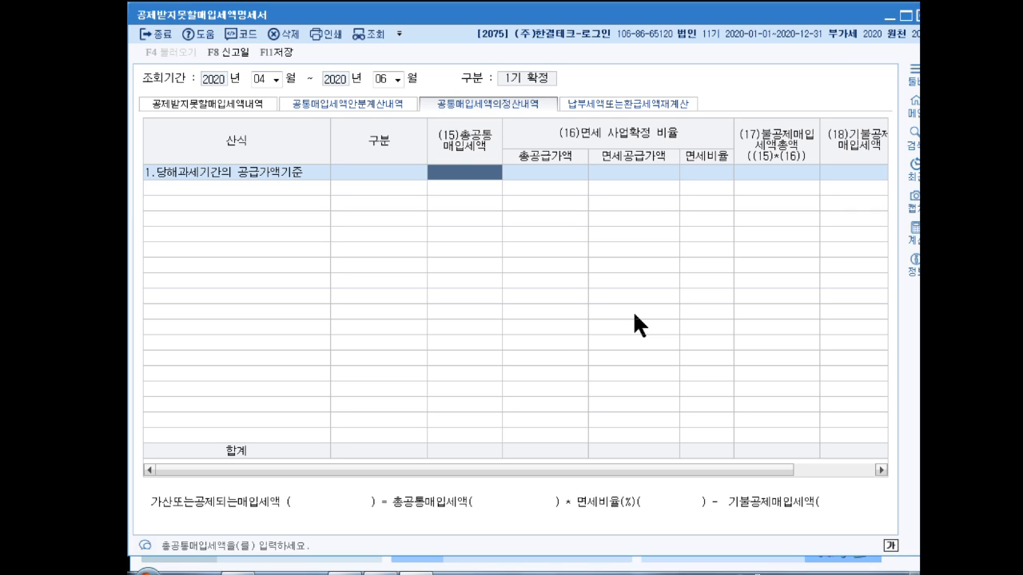
# Step: Enter total common input tax 1,200,000, total supply value 43,000,000 and exempt supply value 10,000,000 in the settlement row
pyautogui.write('1200000')
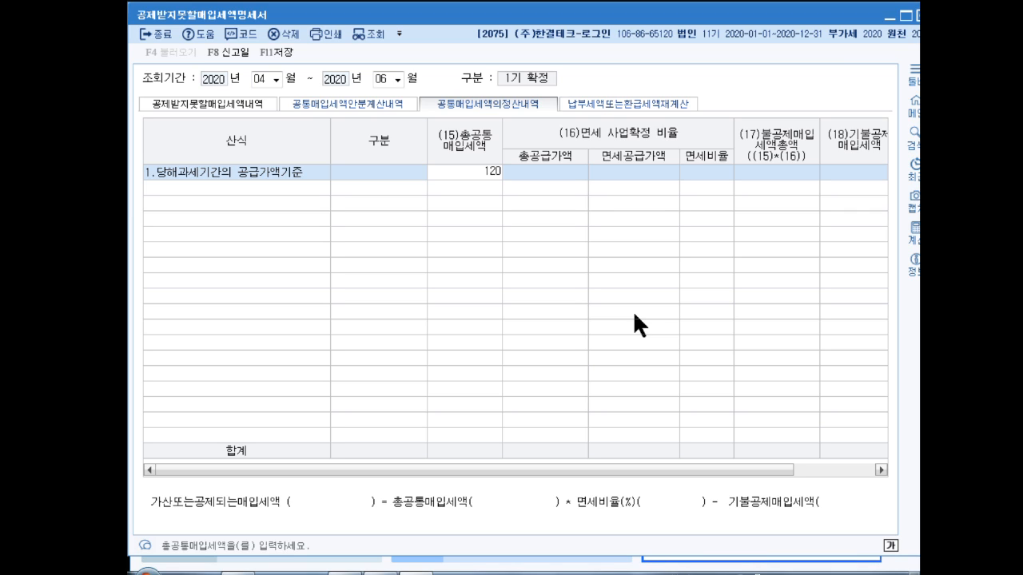
pyautogui.press('Return')
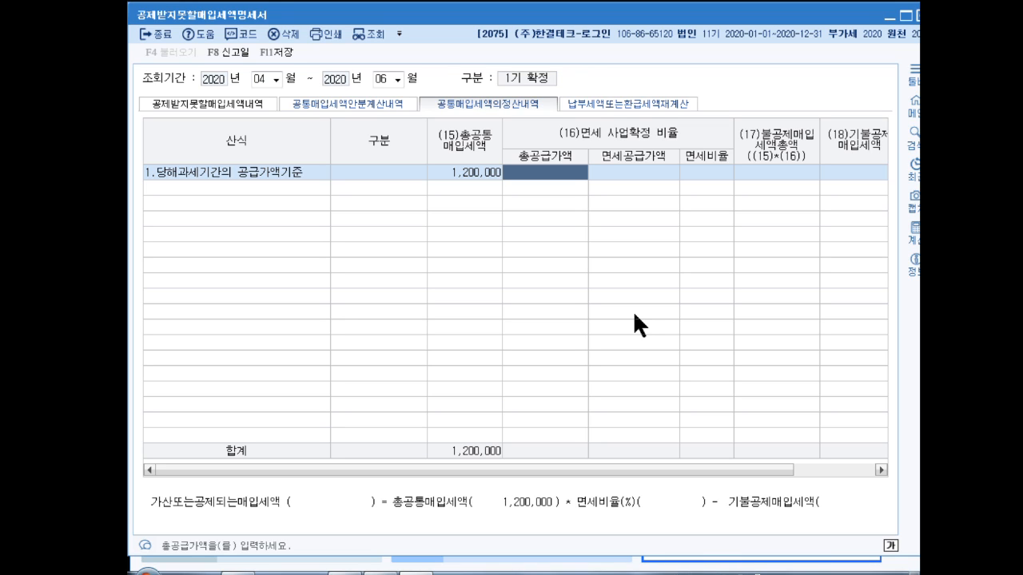
pyautogui.write('43,')
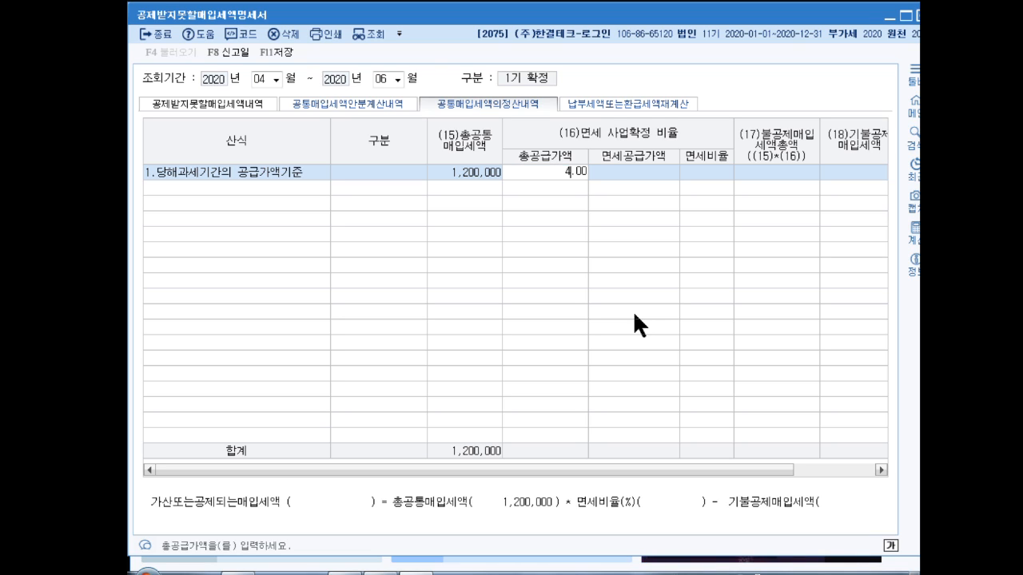
pyautogui.write('000,000')
pyautogui.press('Return')
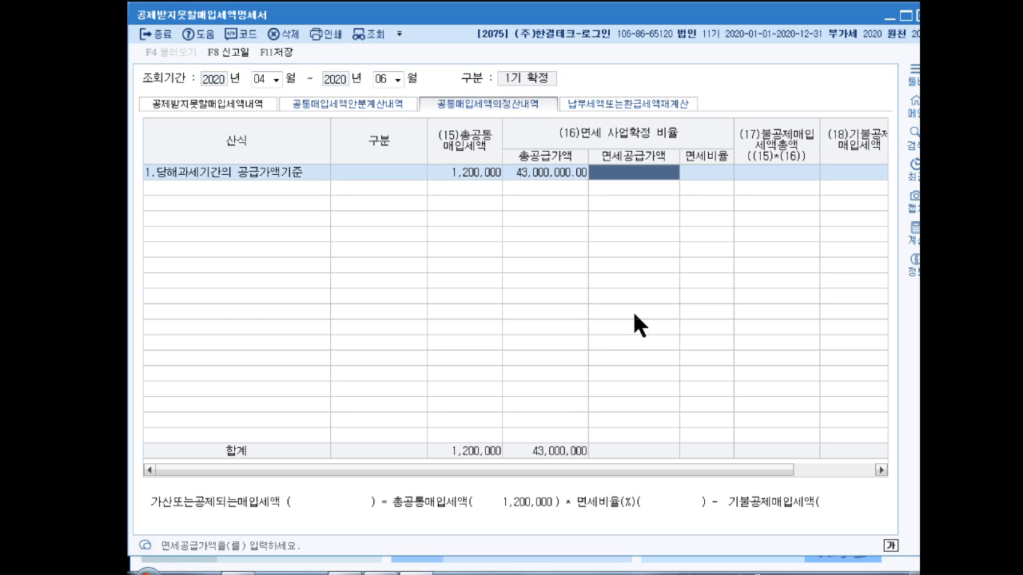
pyautogui.write('10000000')
pyautogui.press('Return')
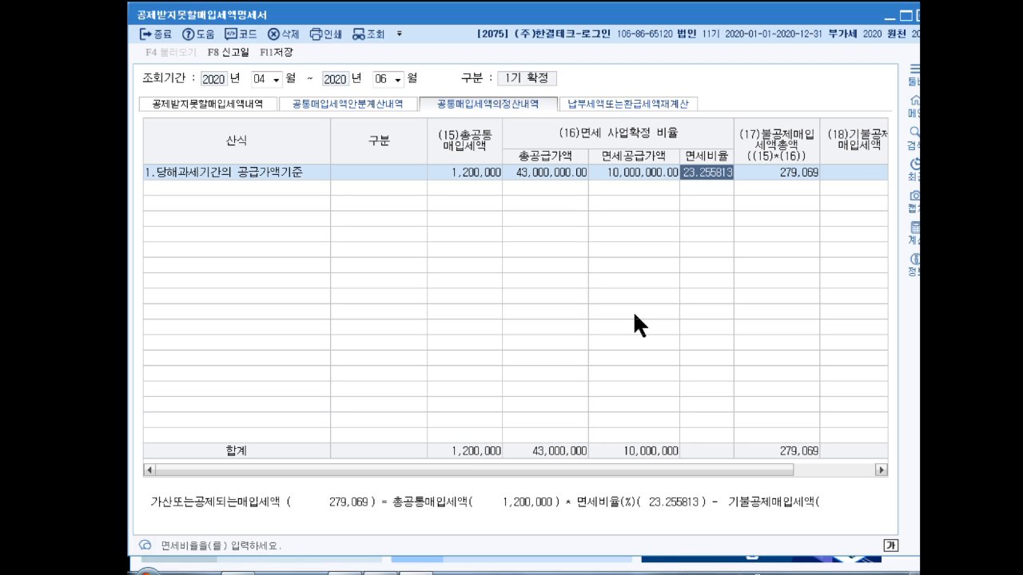
# Step: Set the previously non-deducted input tax (기불공제매입세액) to 200,000, then close the statement, saving the changes
pyautogui.press('Return')
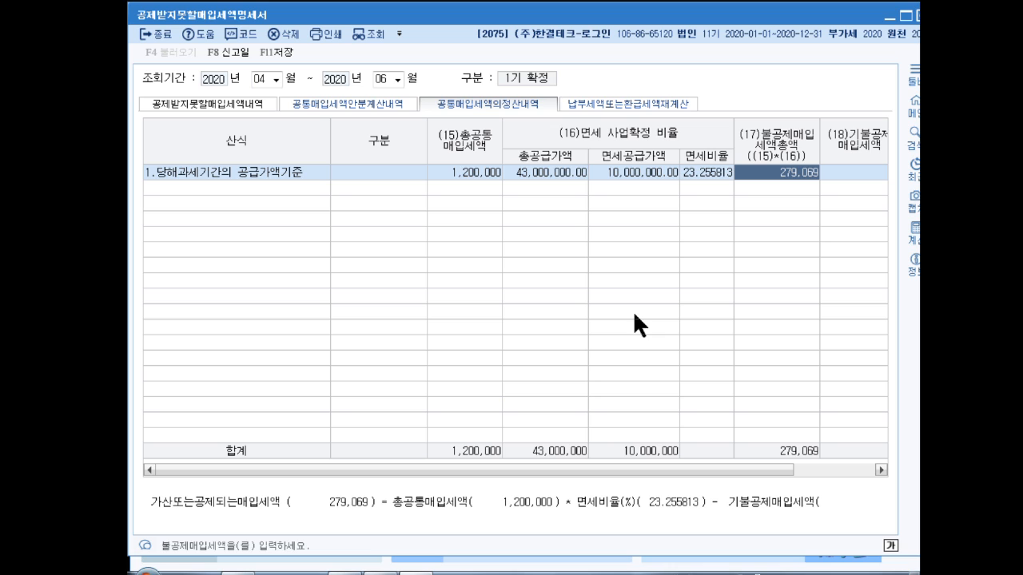
pyautogui.press('Return')
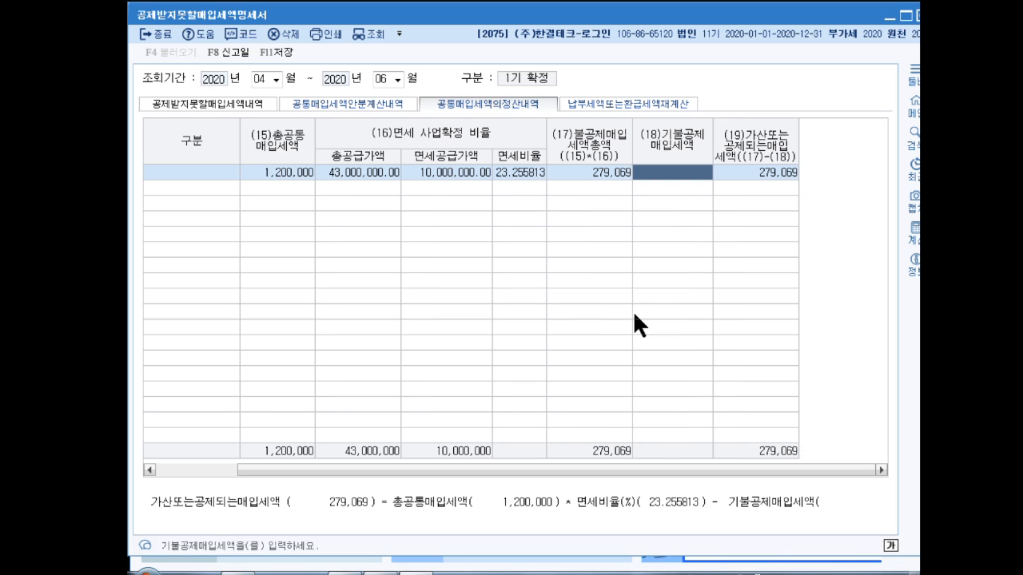
pyautogui.write('2000000')
pyautogui.press('Return')
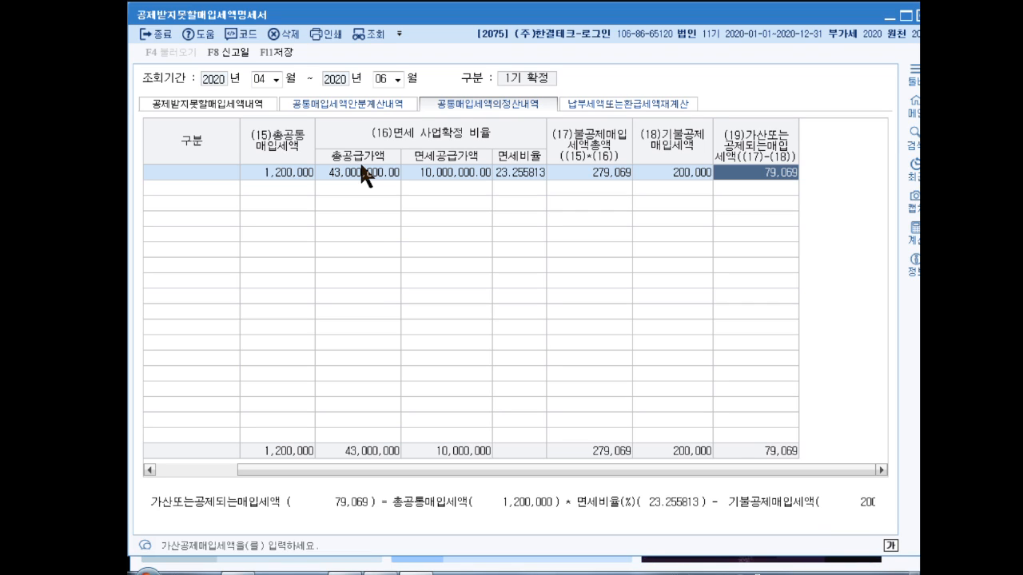
pyautogui.press('Escape')
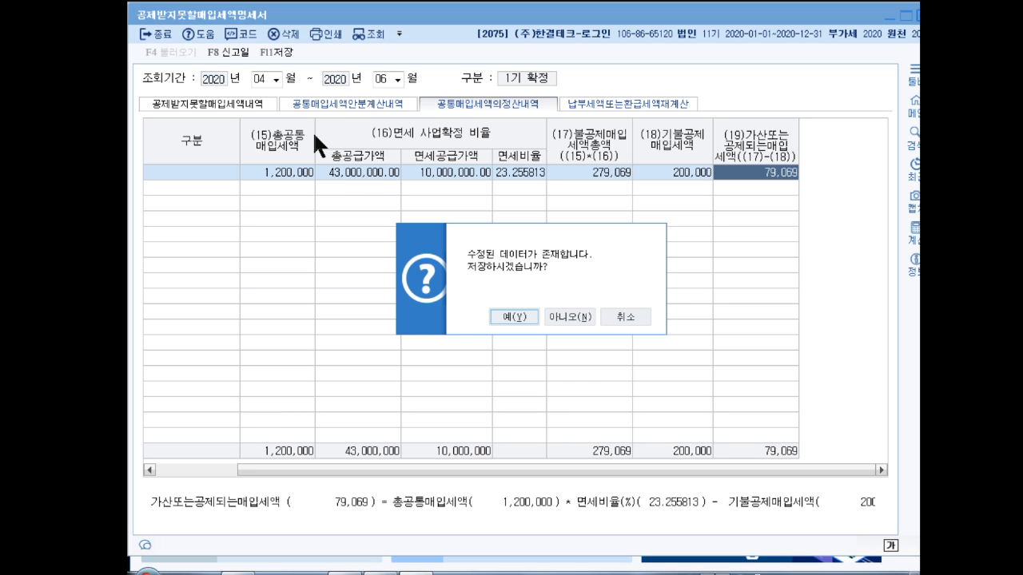
pyautogui.click(503, 317)
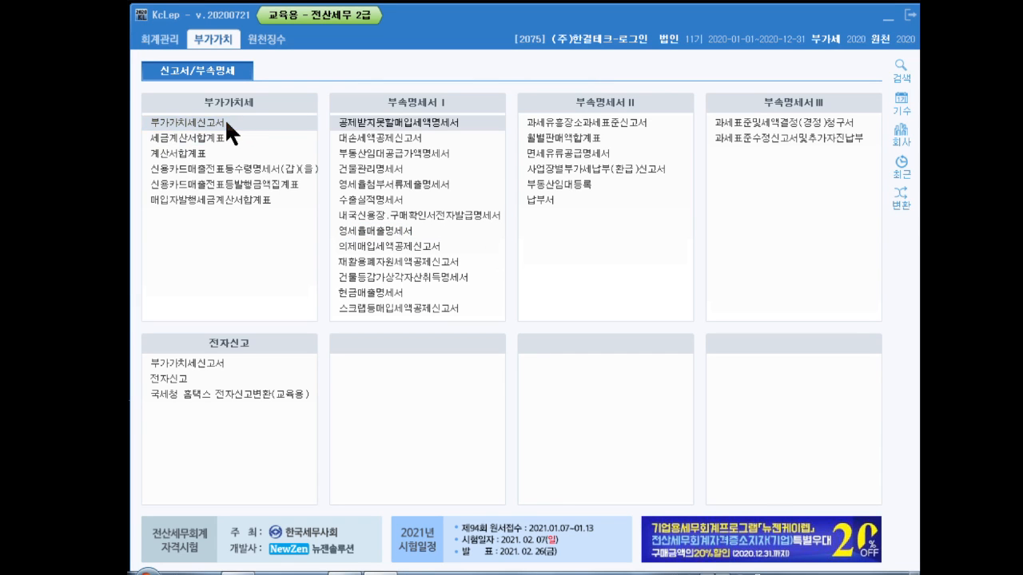
# Step: Open the VAT return (부가가치세신고서) for October 1 to December 31, 2020 and enter 450,000,000 as taxable tax-invoice sales
pyautogui.click(225, 121)
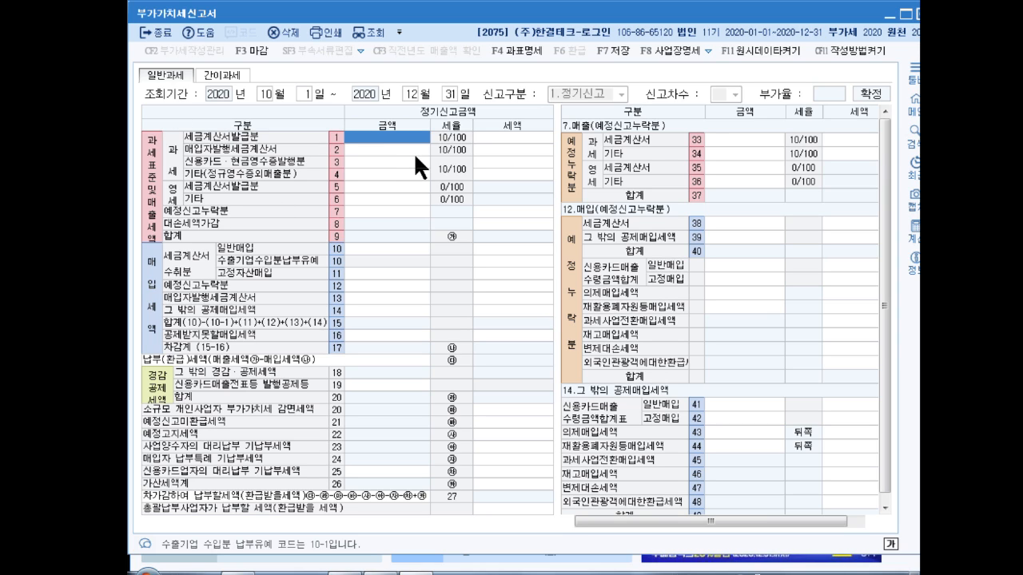
pyautogui.write('450000000')
pyautogui.press('Return')
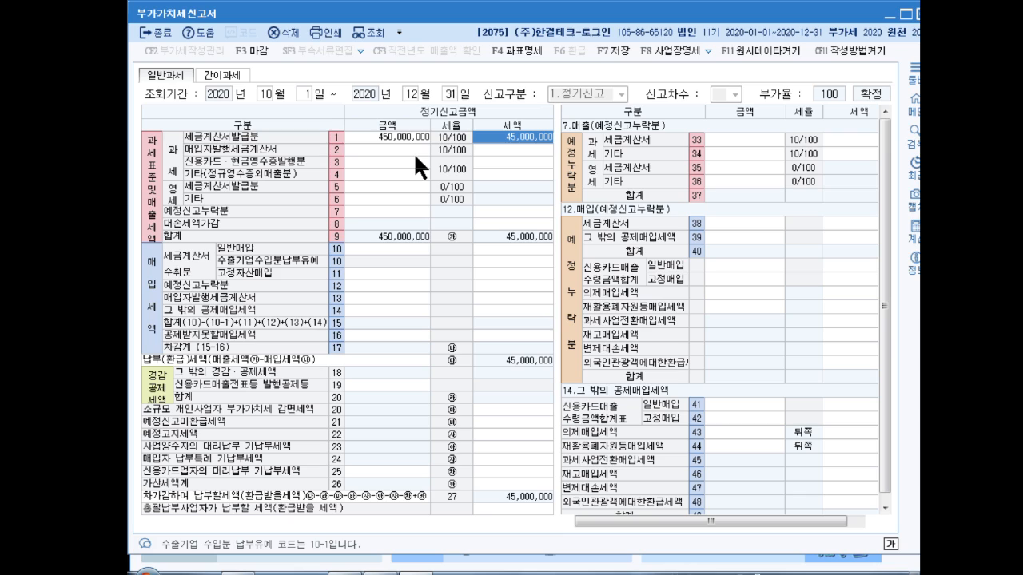
pyautogui.press('Return')
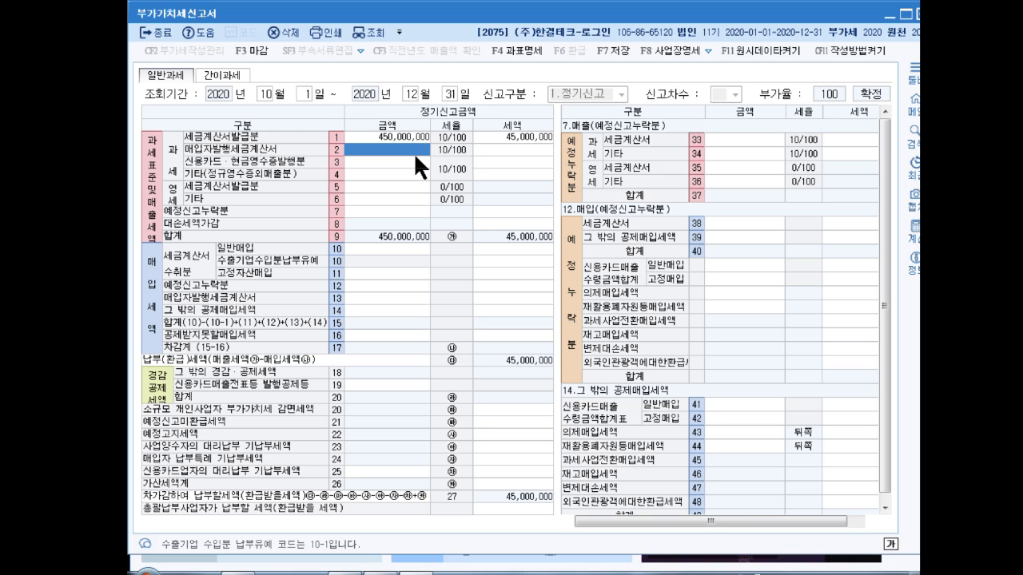
# Step: Enter 30,000,000 for taxable credit card and cash receipt sales and 100,000,000 for other zero-rated sales
pyautogui.press('Down')
pyautogui.write('30000000')
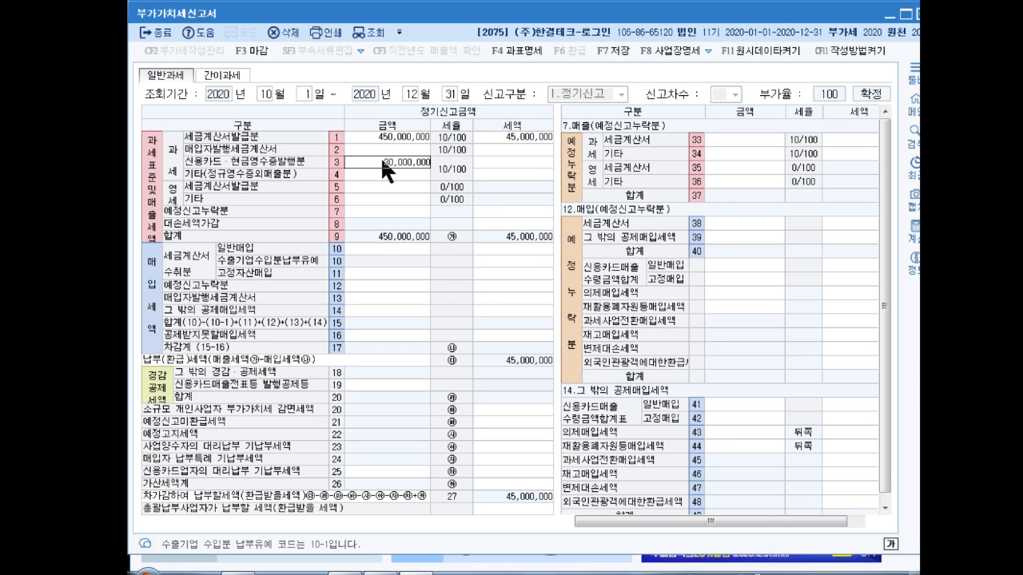
pyautogui.press('Return')
pyautogui.press('Return')
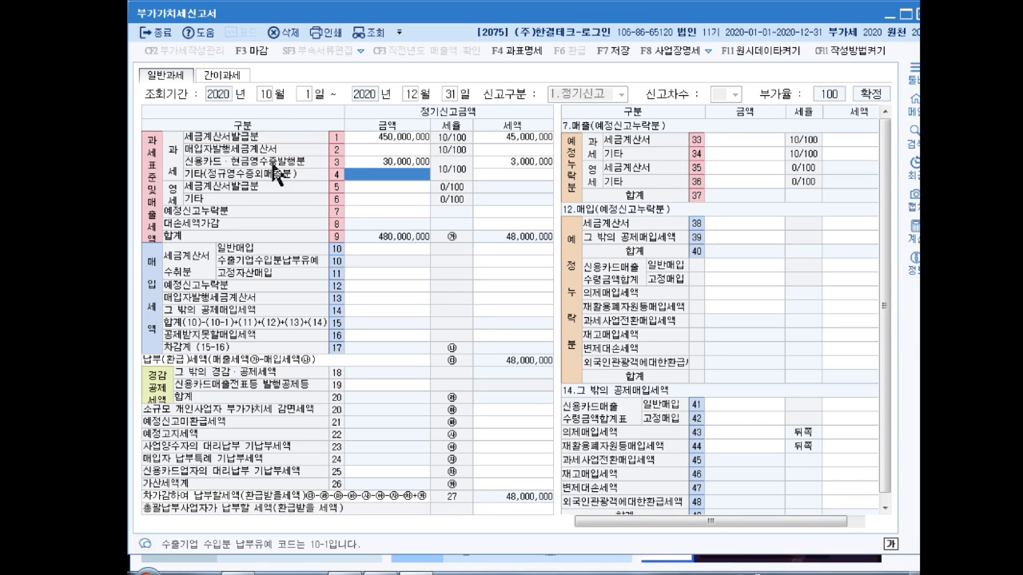
pyautogui.click(373, 199)
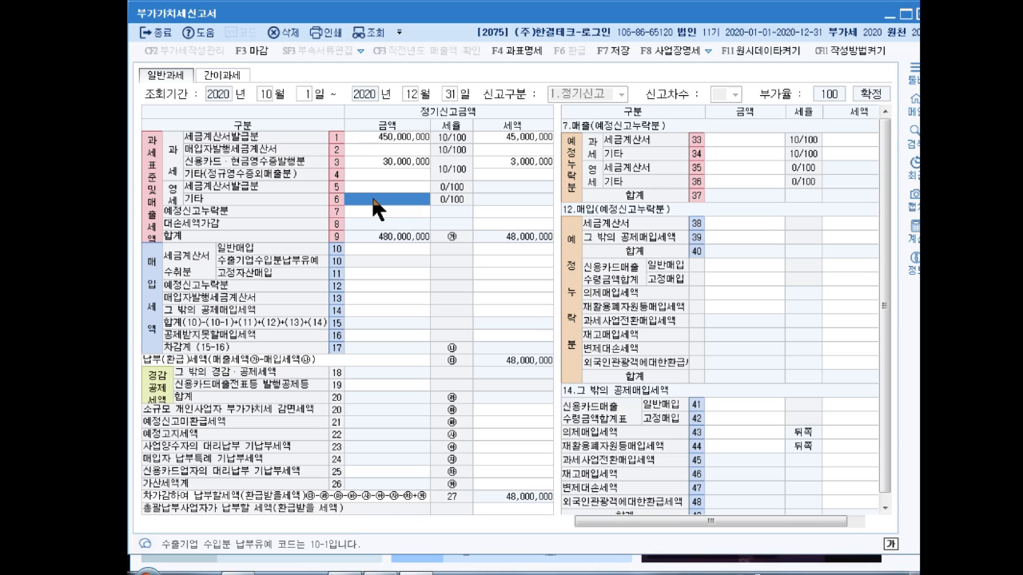
pyautogui.write('100000000')
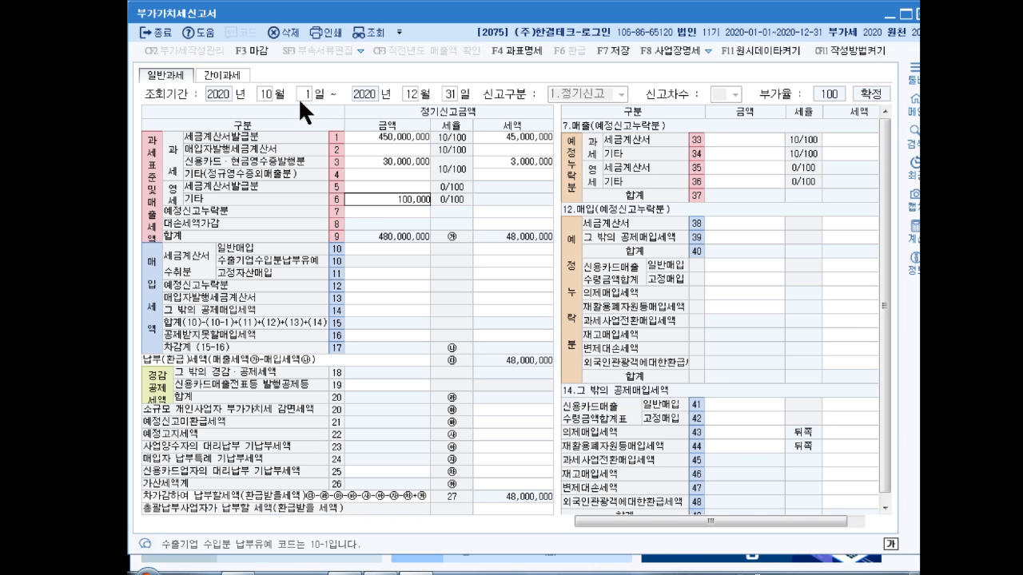
pyautogui.press('Return')
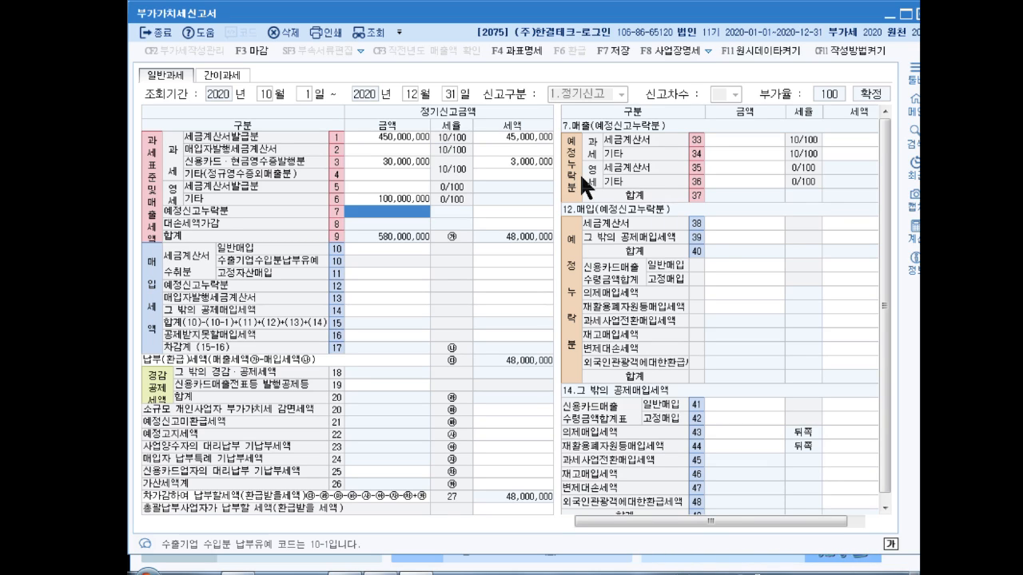
# Step: Enter 10,000,000 as other taxable sales (기타, line 34) among the sales omitted from the preliminary return
pyautogui.click(743, 139)
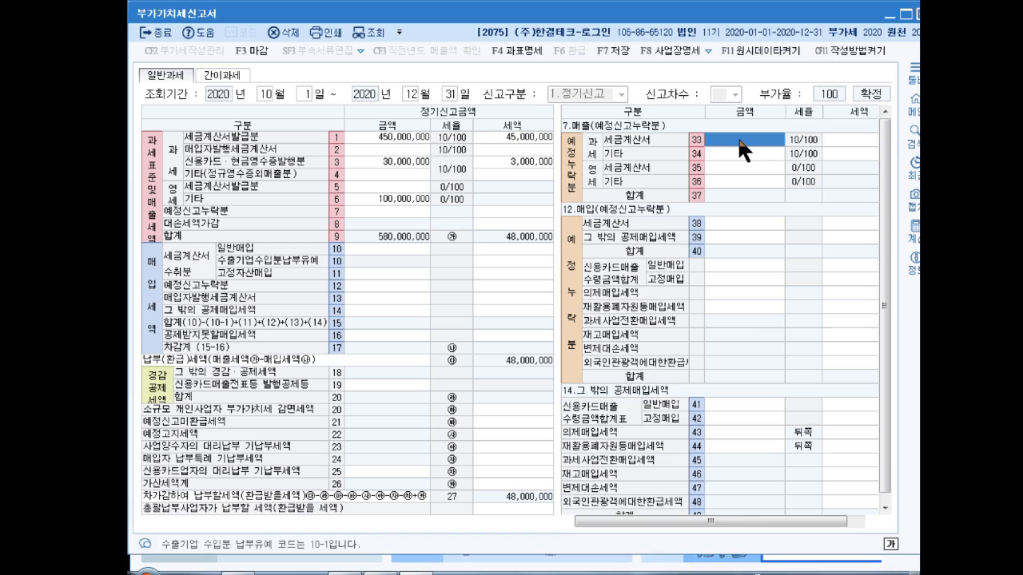
pyautogui.click(732, 152)
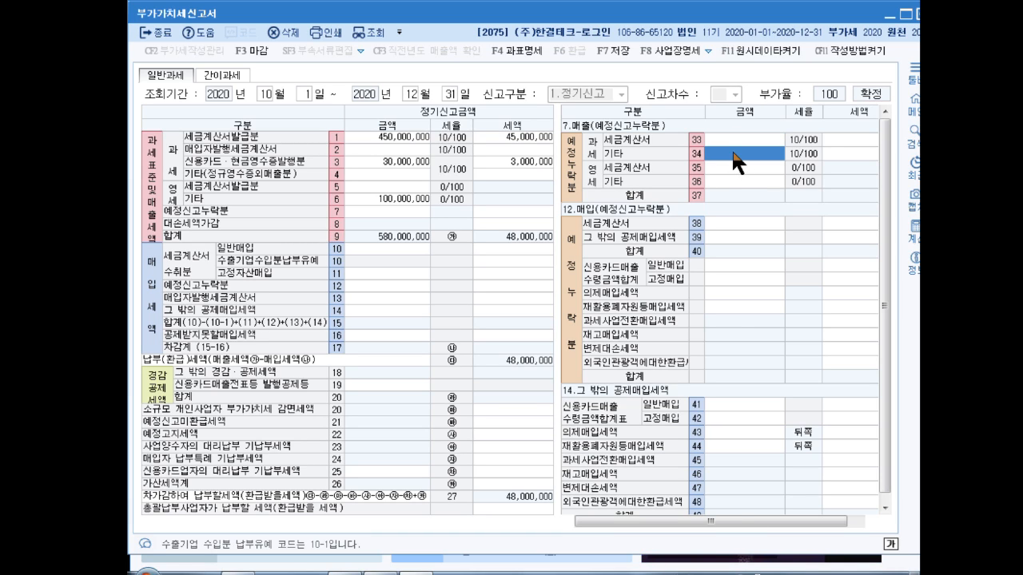
pyautogui.write('10000000')
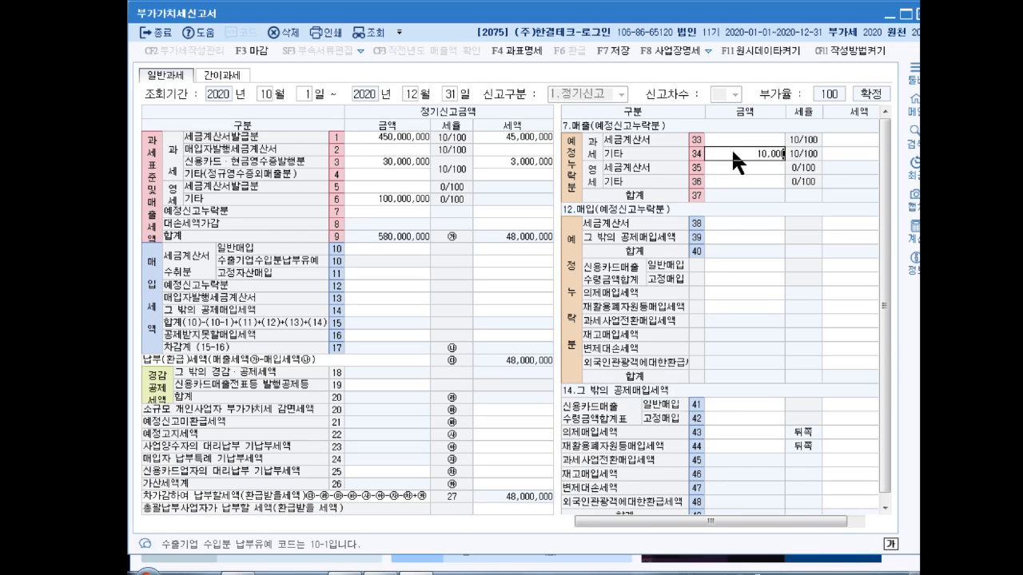
pyautogui.press('Return')
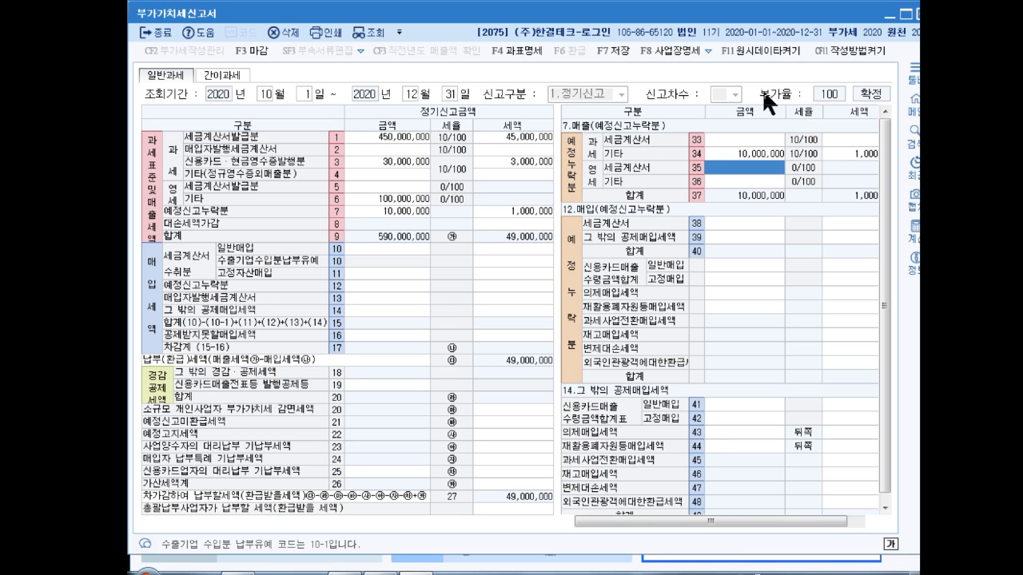
# Step: Enter general purchases by tax invoice (일반매입, line 10) with an amount of 220,000,000 and tax of 22,000,000
pyautogui.click(382, 244)
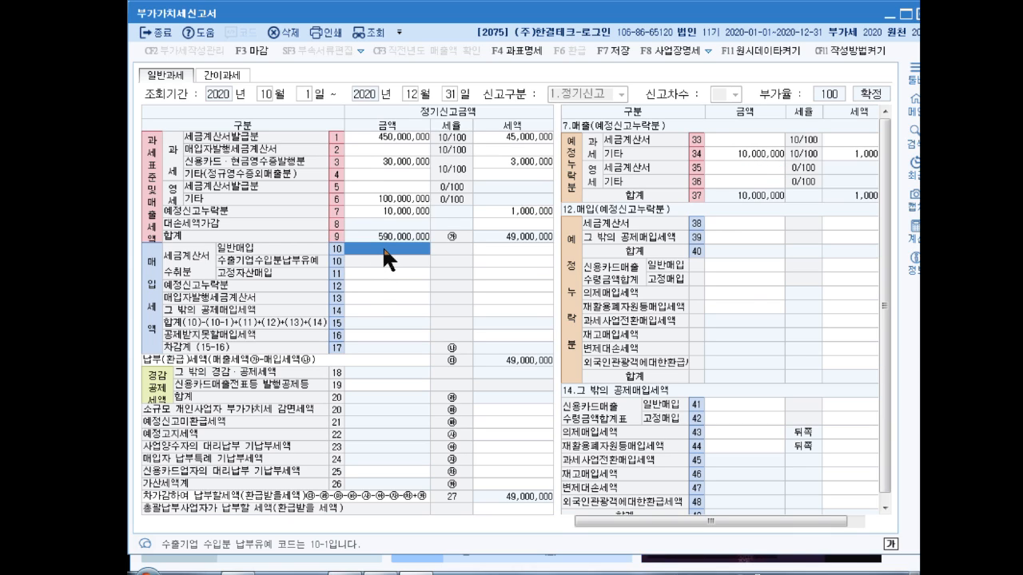
pyautogui.write('220000000')
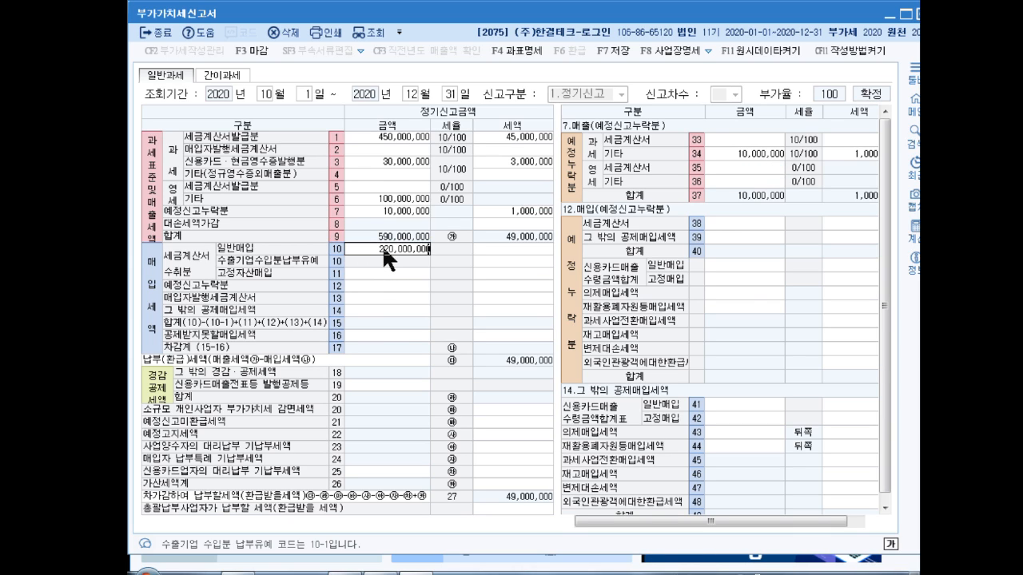
pyautogui.press('Return')
pyautogui.write('22000000')
pyautogui.press('Return')
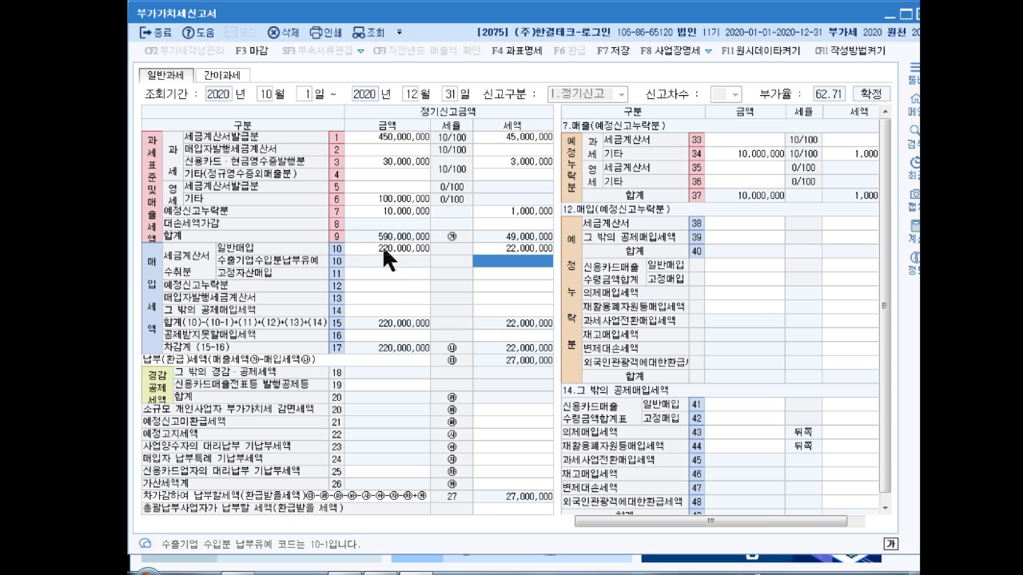
# Step: Enter fixed asset purchases (고정자산매입, line 11) with an amount of 50,000,000 and tax of 5,000,000
pyautogui.click(419, 275)
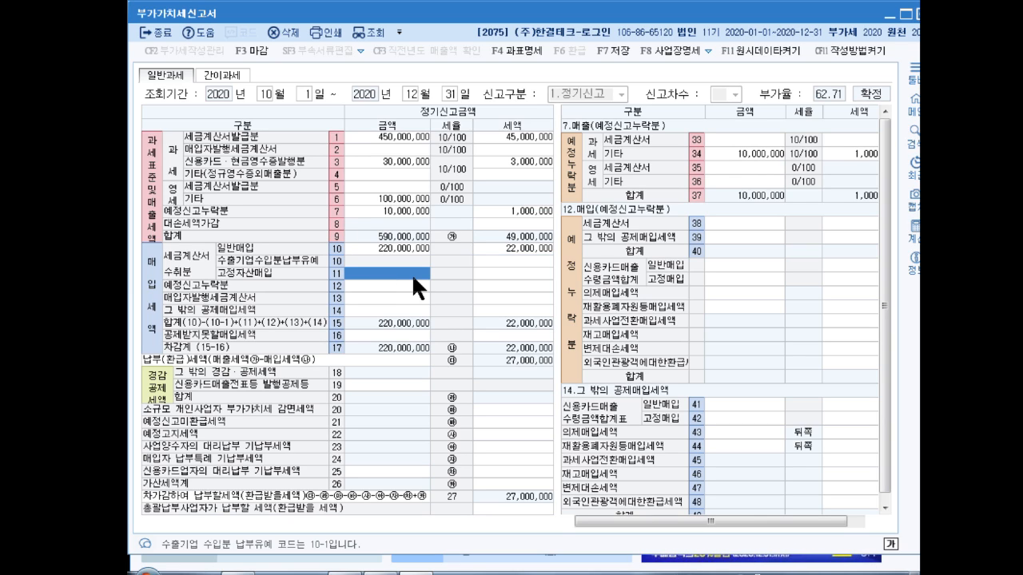
pyautogui.write('50000000')
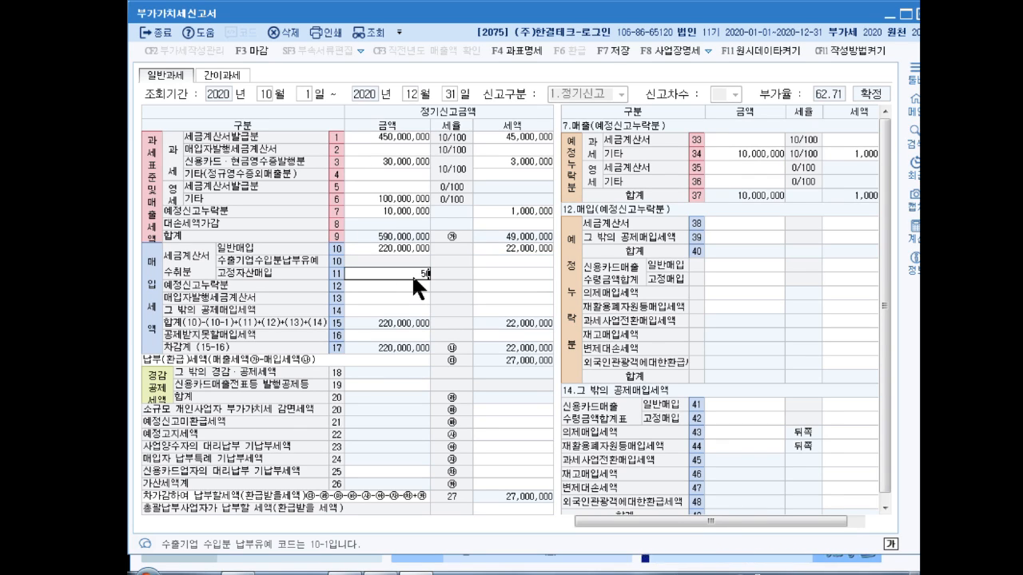
pyautogui.press('Return')
pyautogui.write('50,000,00')
pyautogui.press('Return')
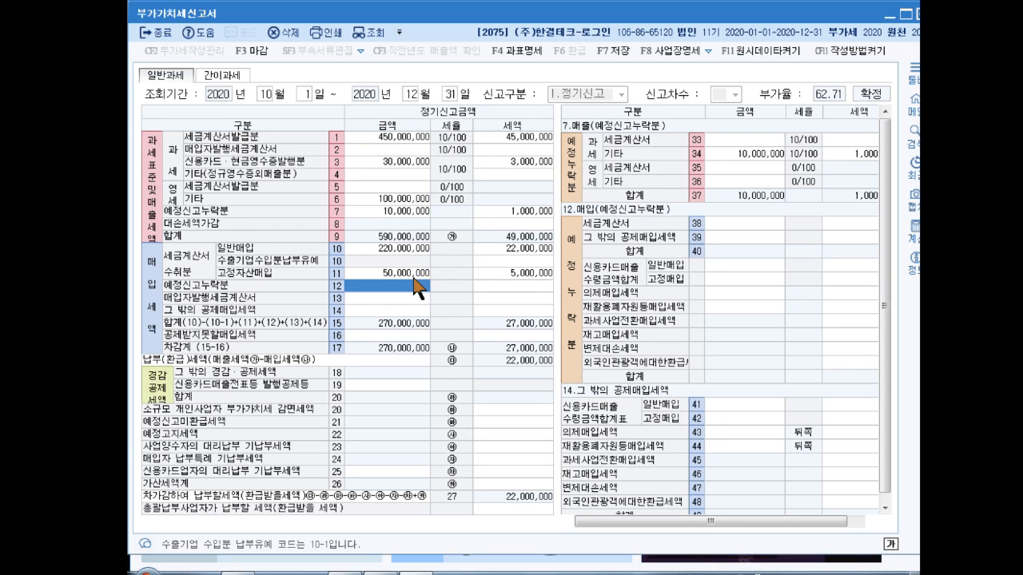
# Step: Enter non-deductible input tax (공제받지못할 매입세액, line 50) with an amount of 50,000,000 and tax of 5,000,000
pyautogui.click(413, 275)
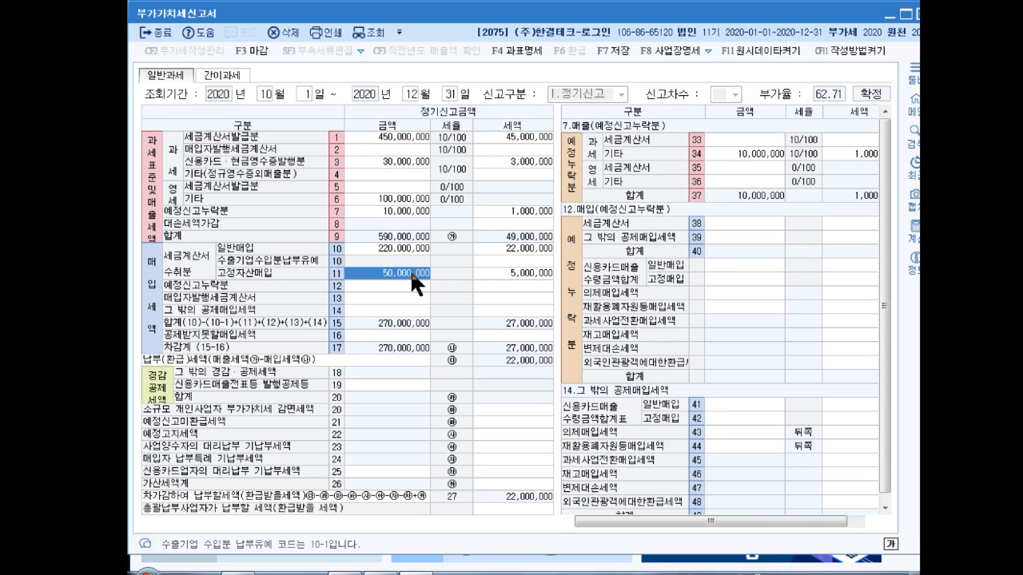
pyautogui.click(394, 338)
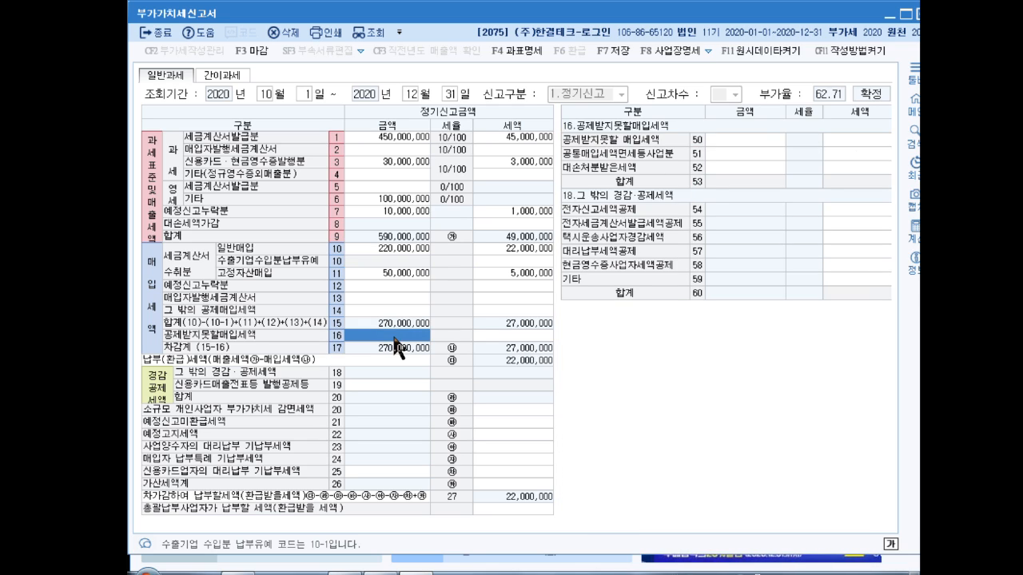
pyautogui.click(724, 139)
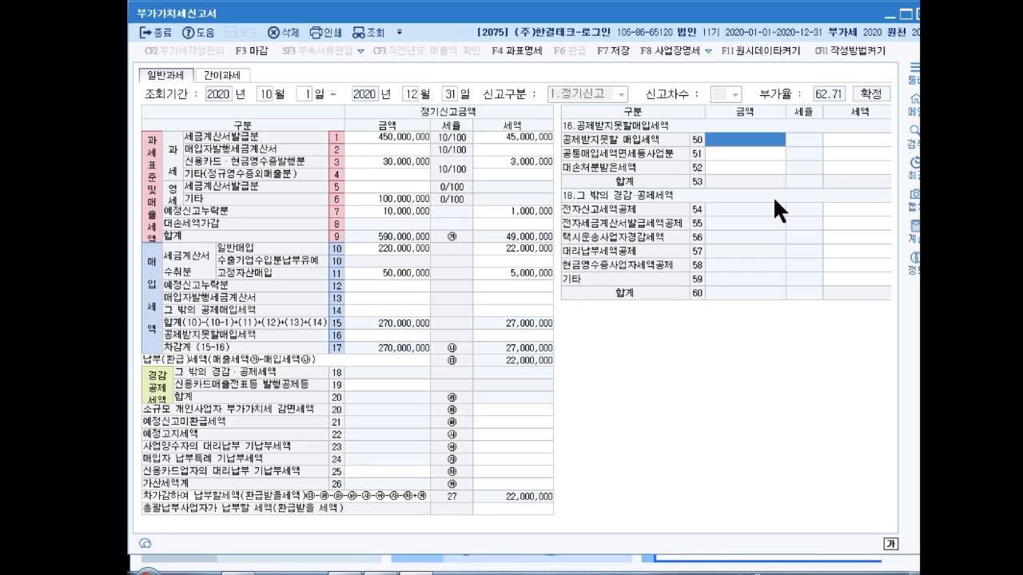
pyautogui.write('50000000')
pyautogui.press('Return')
pyautogui.write('5000000')
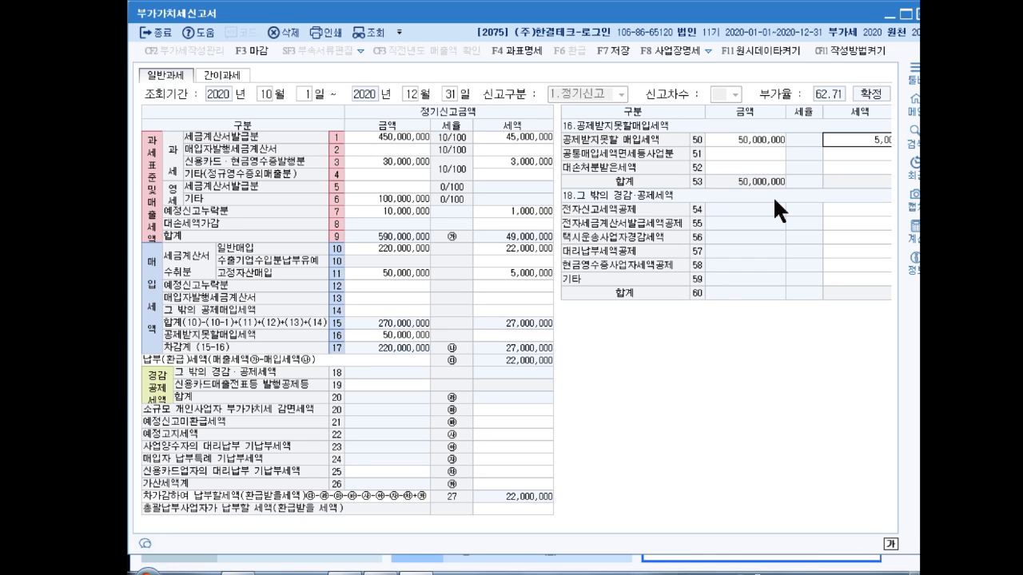
pyautogui.press('Return')
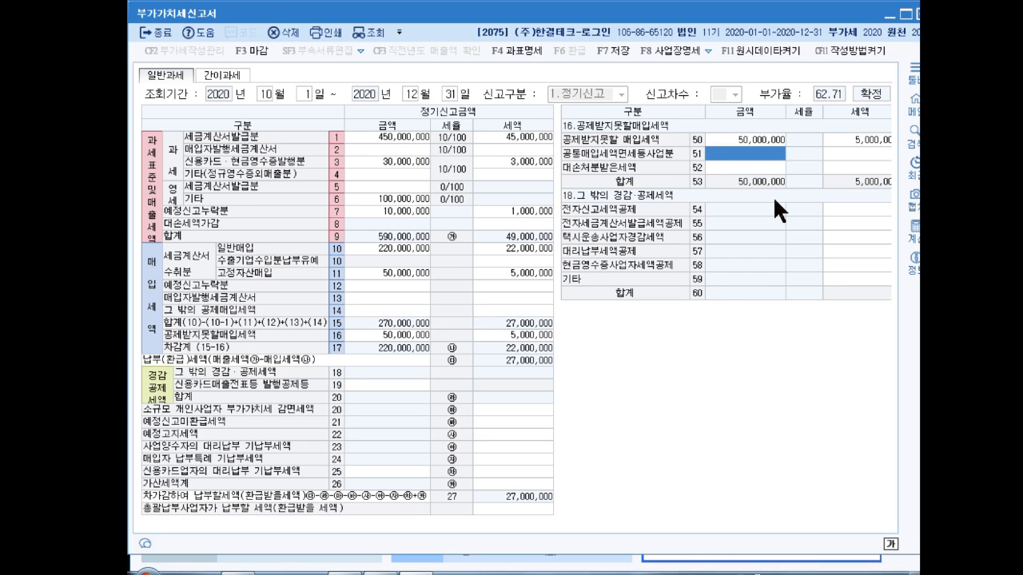
pyautogui.click(413, 334)
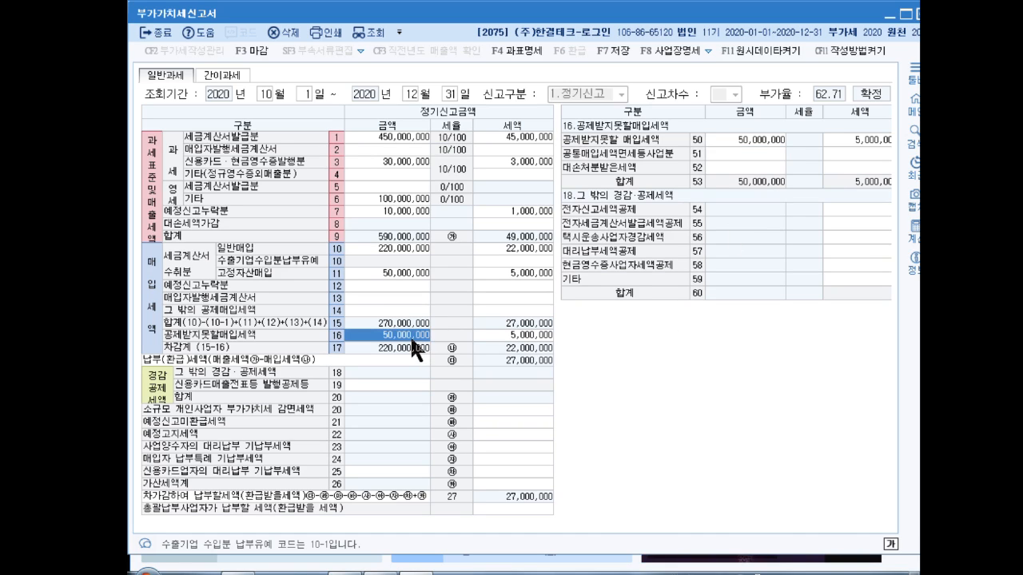
# Step: Enter general purchases by credit card (일반매입, line 41) under other deductible input tax with an amount of 10,000,000 and tax of 1,000,000
pyautogui.click(382, 310)
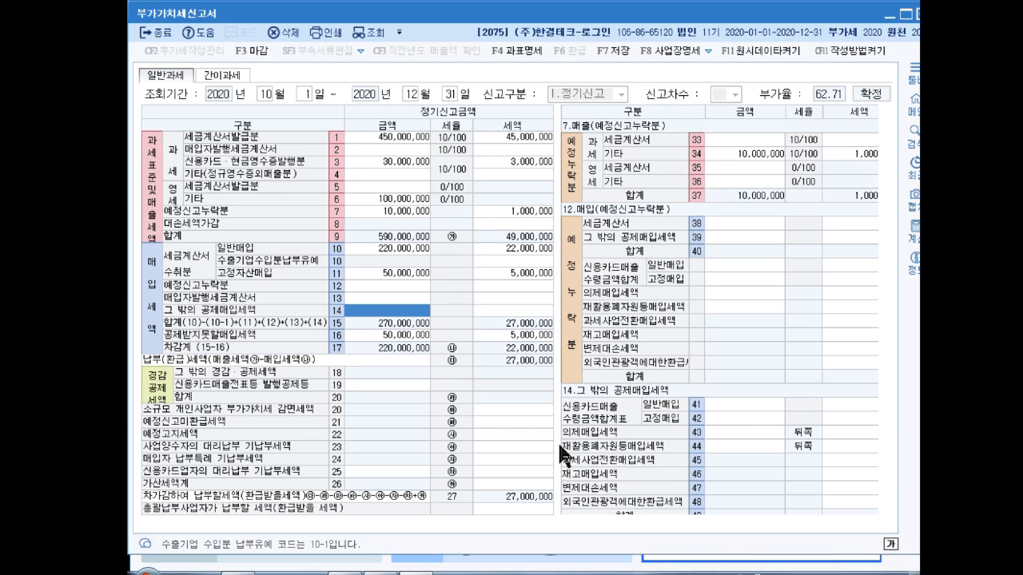
pyautogui.click(723, 403)
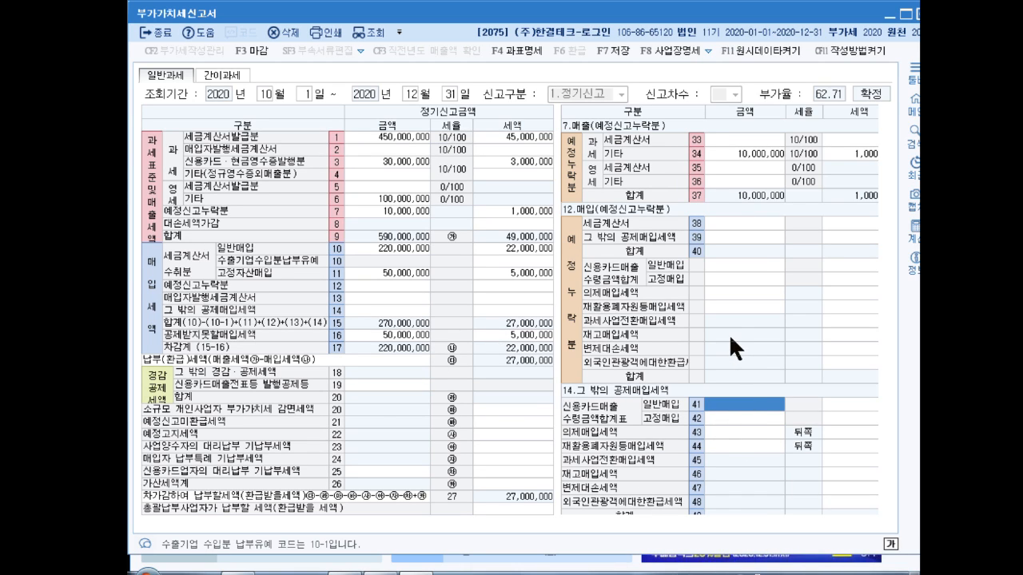
pyautogui.write('10000000')
pyautogui.press('Return')
pyautogui.write('1000000')
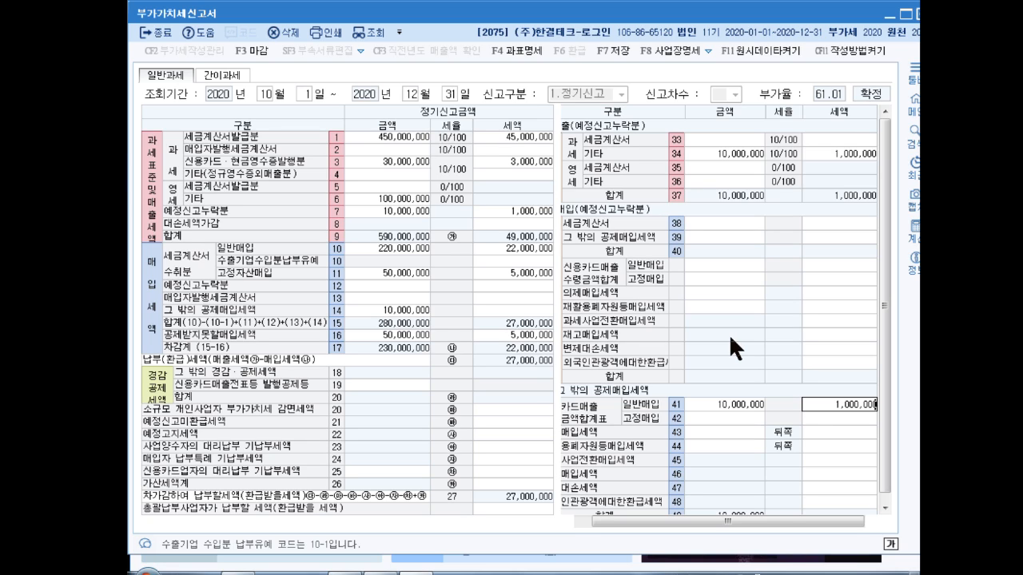
pyautogui.press('Return')
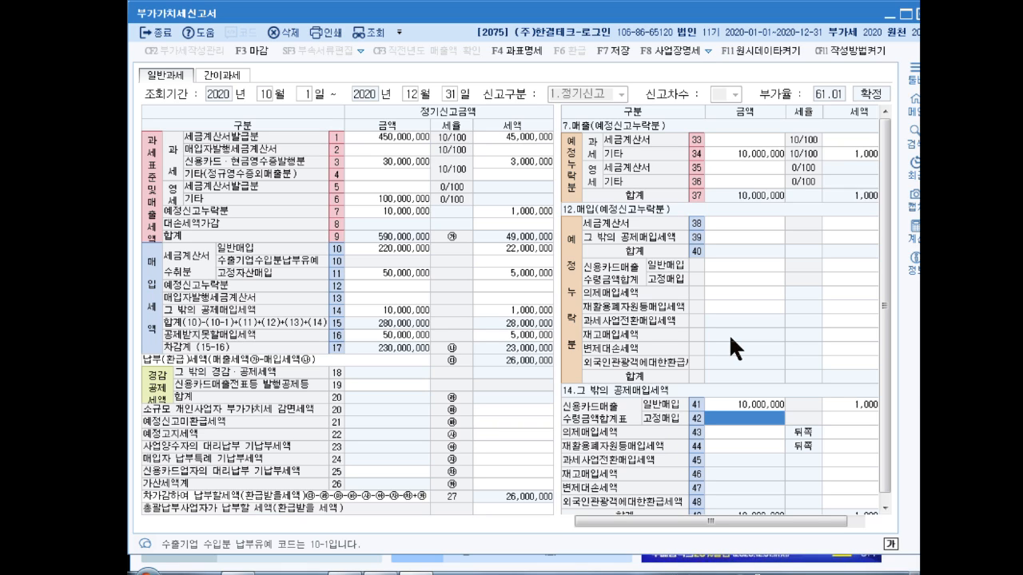
# Step: Examine the penalty tax details (가산세명세), comparing the tax invoice penalties with the unfaithful filing and late payment lines
pyautogui.click(497, 483)
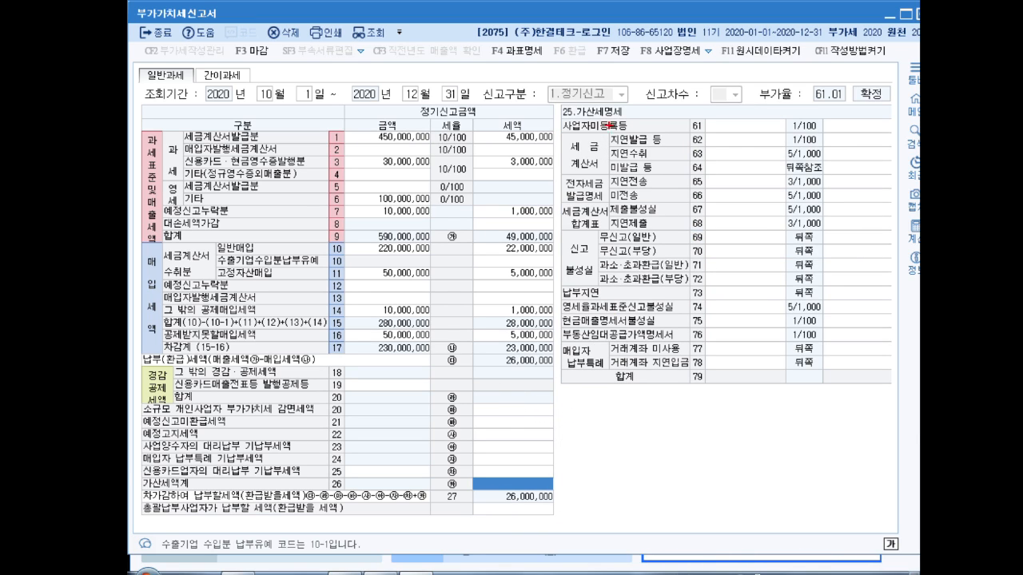
pyautogui.moveTo(562, 118)
pyautogui.mouseDown()
pyautogui.moveTo(623, 157)
pyautogui.moveTo(666, 216)
pyautogui.moveTo(702, 233)
pyautogui.moveTo(690, 231)
pyautogui.mouseUp()
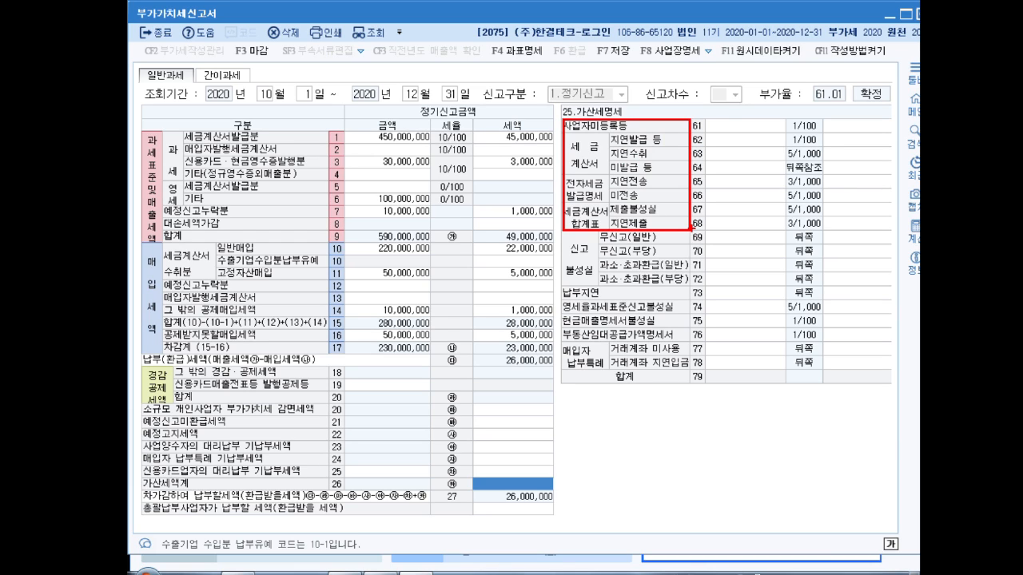
pyautogui.press('Escape')
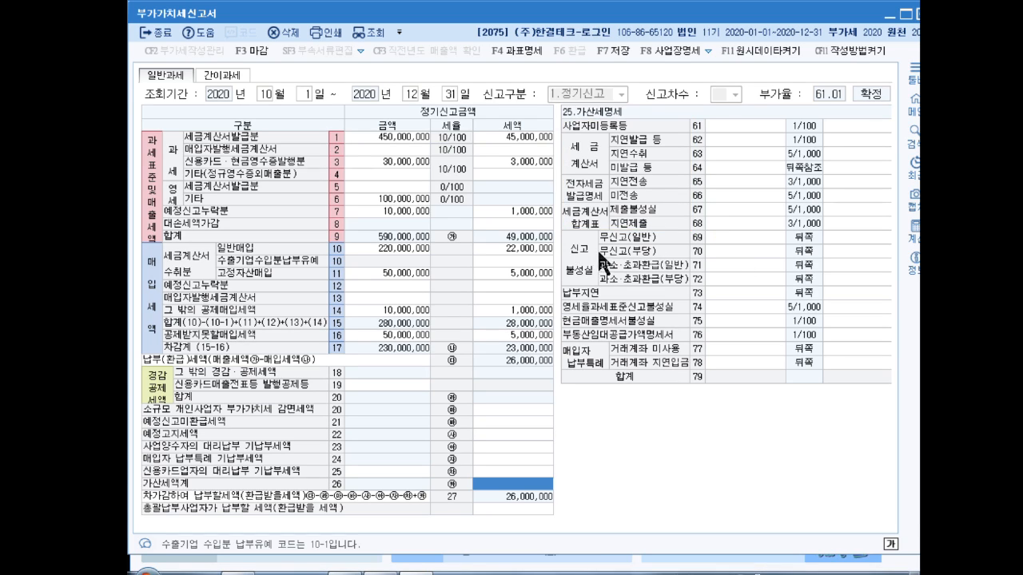
pyautogui.hotkey('ctrl', '2')
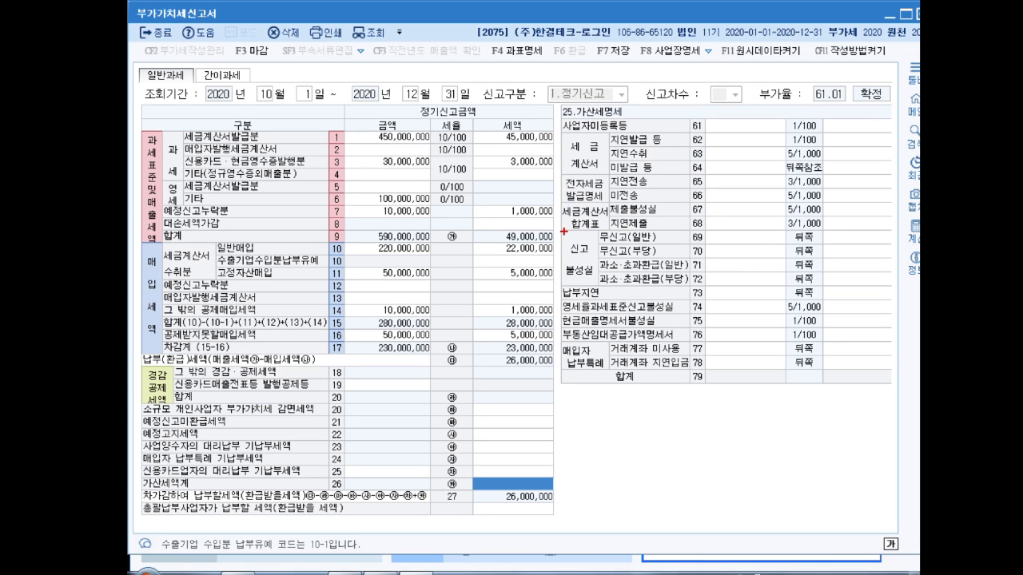
pyautogui.moveTo(564, 231); pyautogui.dragTo(596, 285)
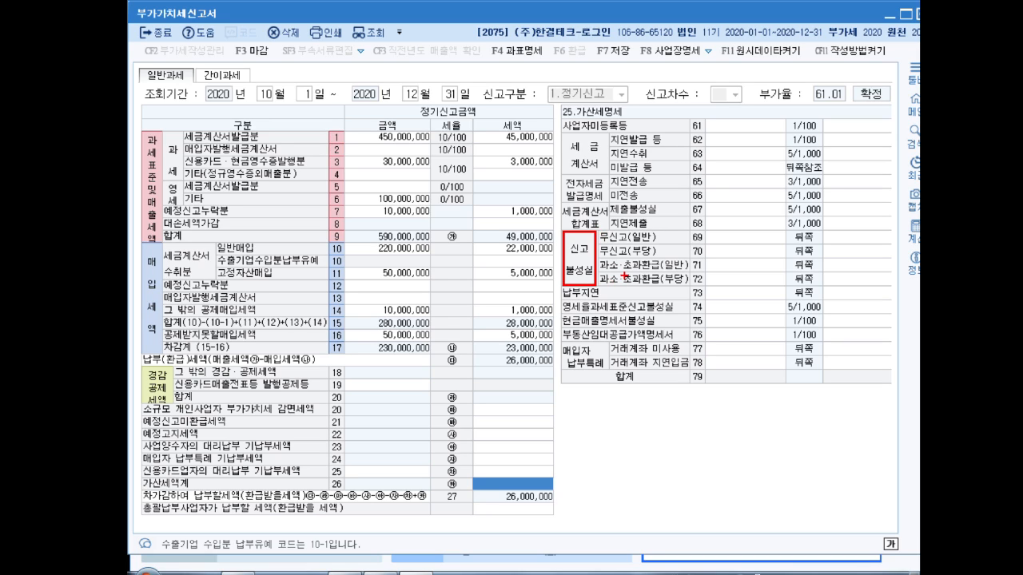
pyautogui.press('Escape')
pyautogui.click(723, 263)
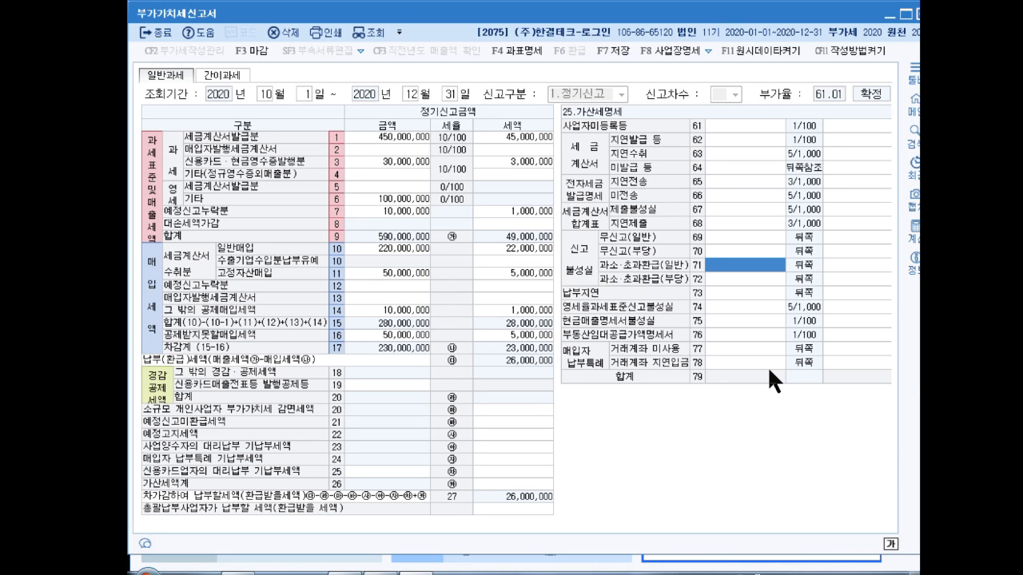
pyautogui.hotkey('ctrl', '2')
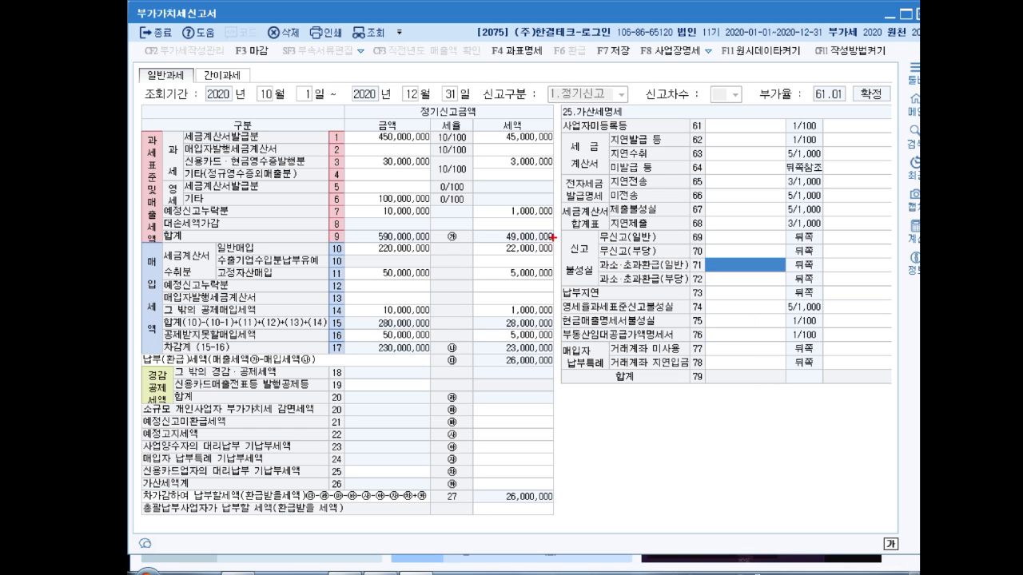
pyautogui.moveTo(558, 231); pyautogui.dragTo(686, 302)
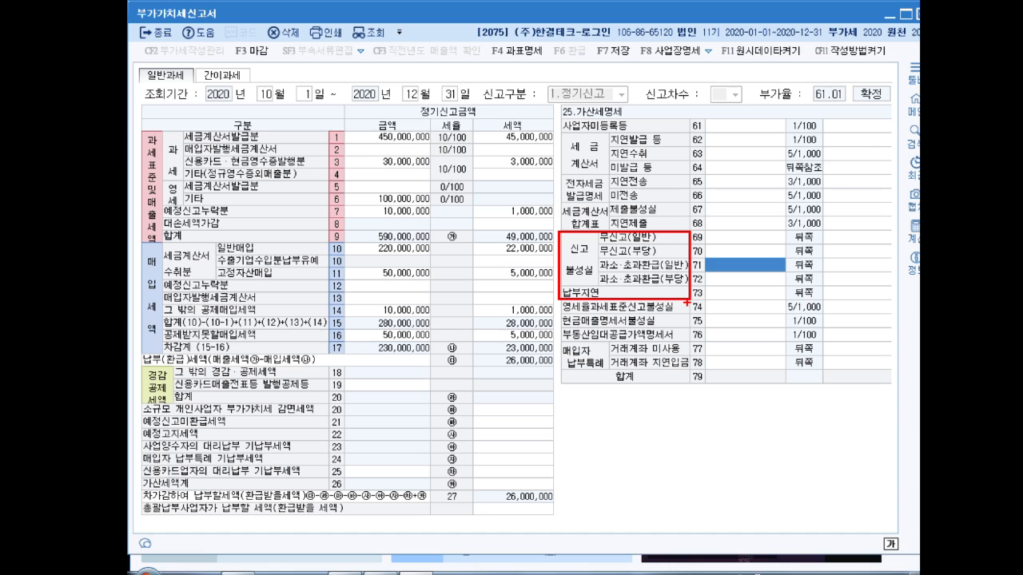
pyautogui.press('Escape')
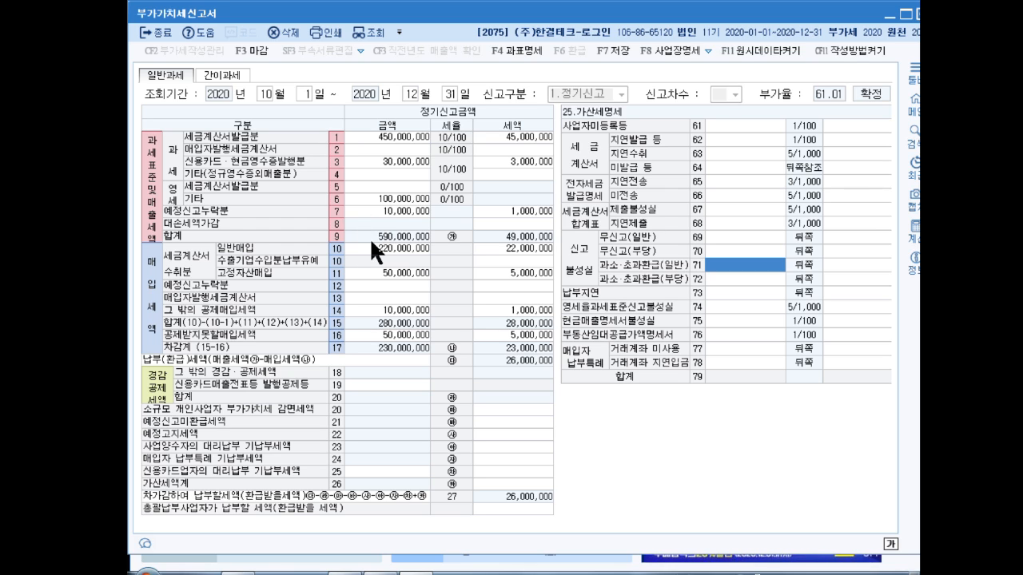
# Step: Enter general under-reporting (과소·초과환급(일반), line 71) in the penalty details with an amount of 1,000,000 and penalty tax of 100,000
pyautogui.click(387, 210)
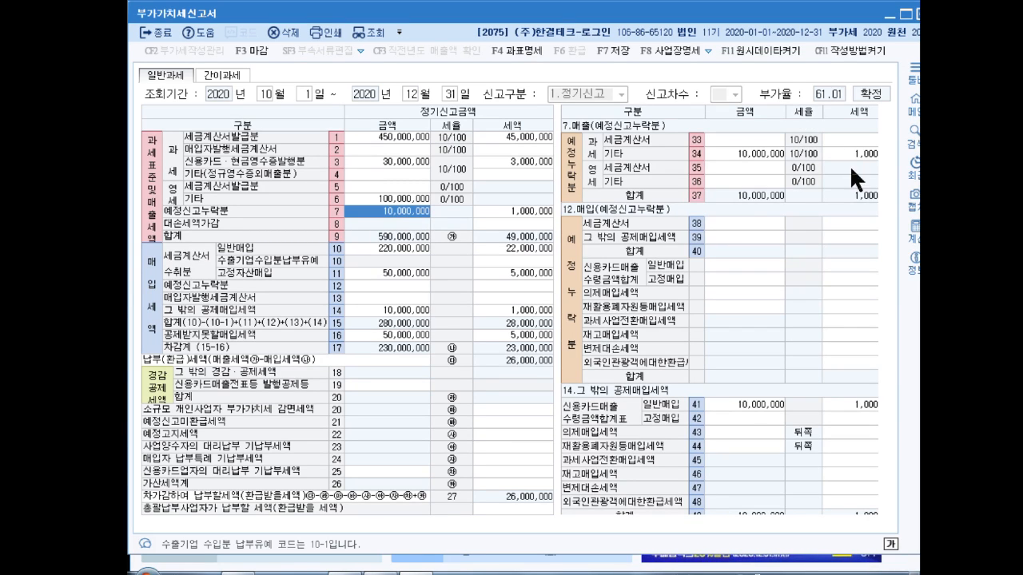
pyautogui.click(512, 209)
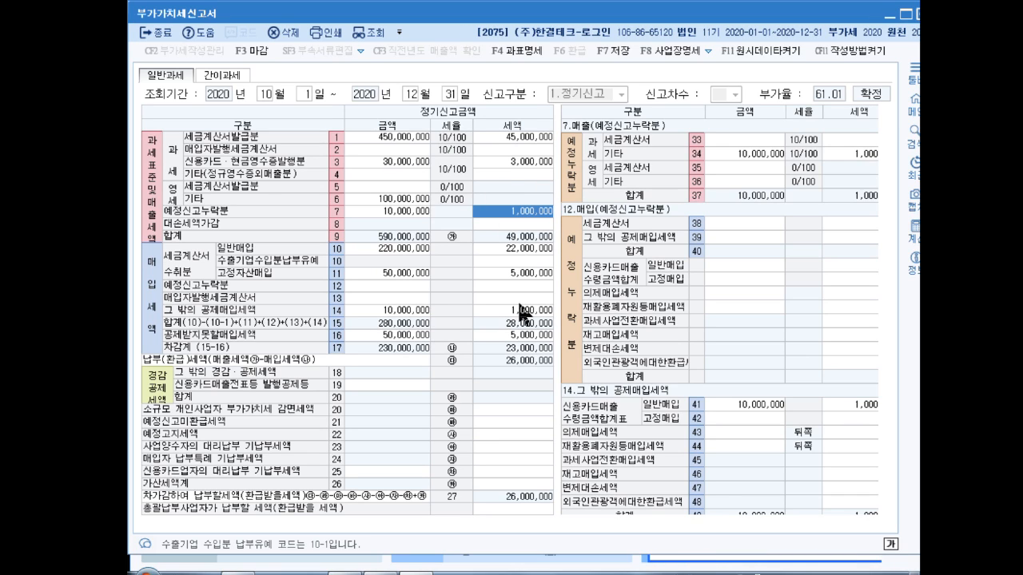
pyautogui.click(515, 484)
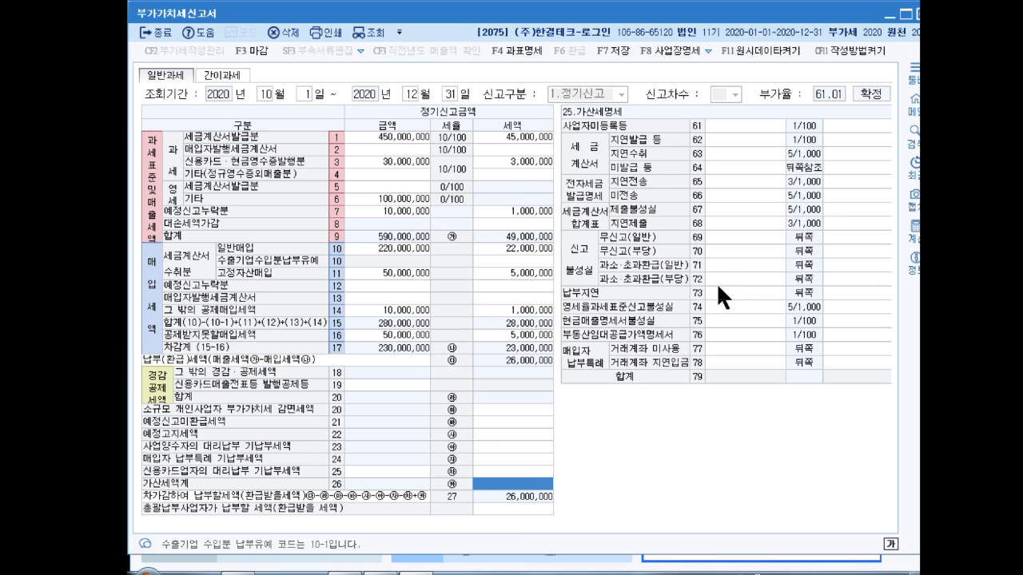
pyautogui.click(718, 265)
pyautogui.write('1000000')
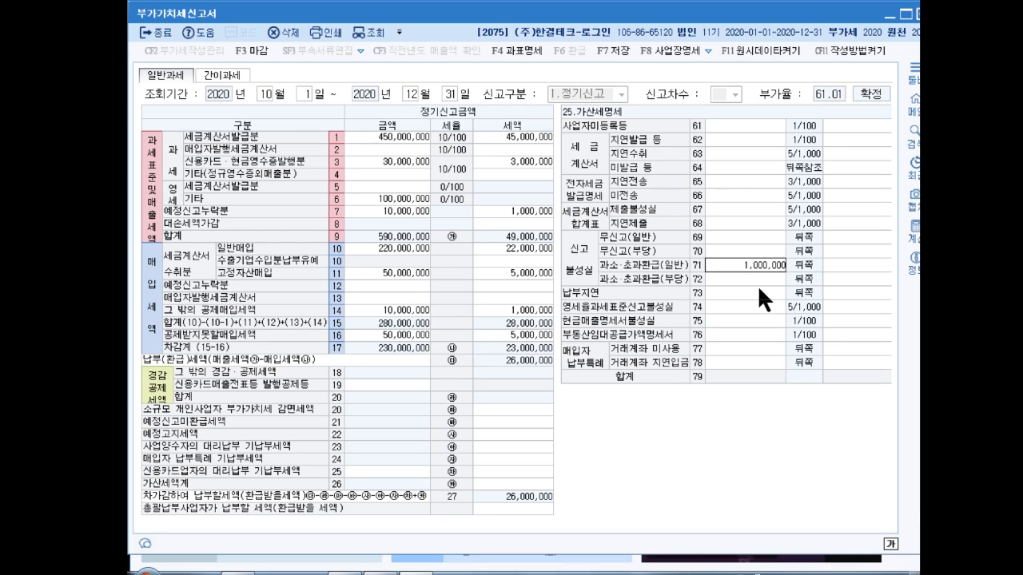
pyautogui.press('Return')
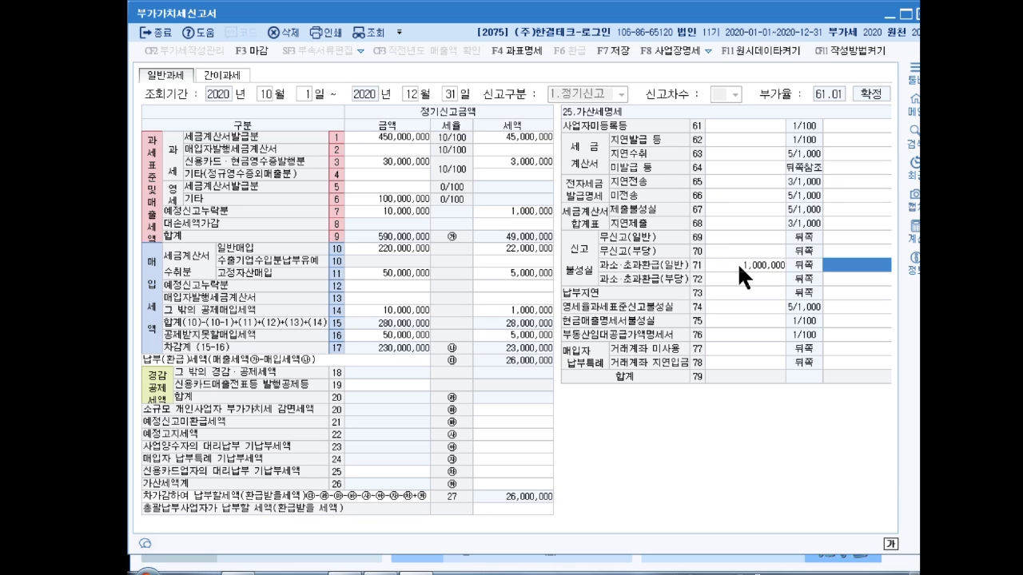
pyautogui.write('100000')
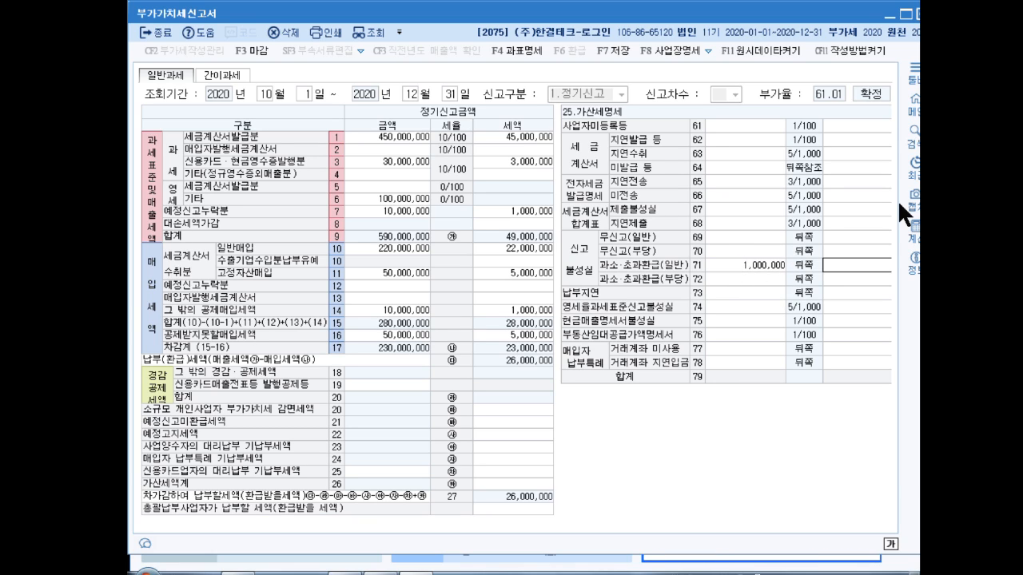
pyautogui.press('Return')
# Step: Set the penalty tax for general under-reporting (line 71) to 25,000
pyautogui.press('Up')
pyautogui.press('Right')
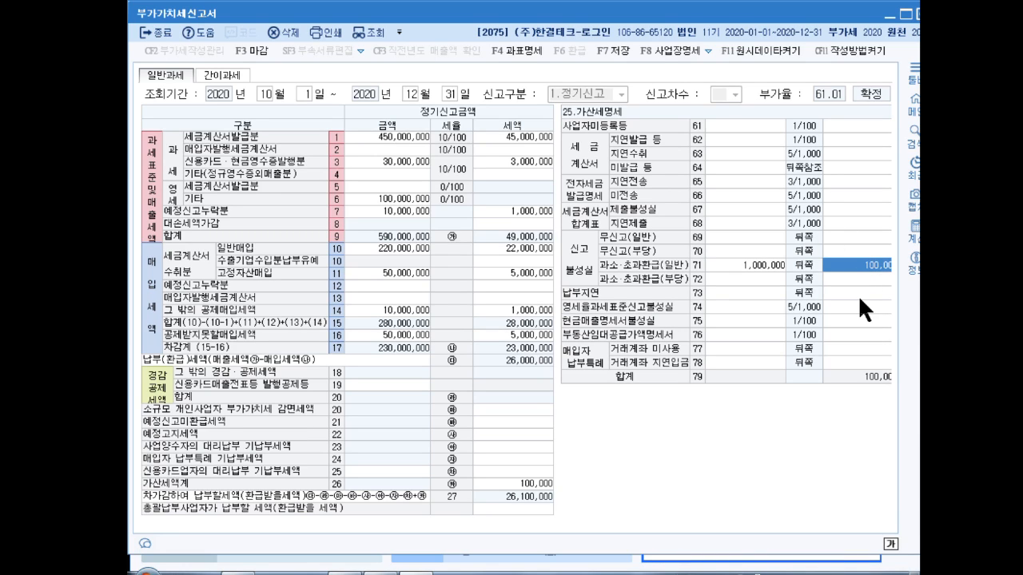
pyautogui.write('25000')
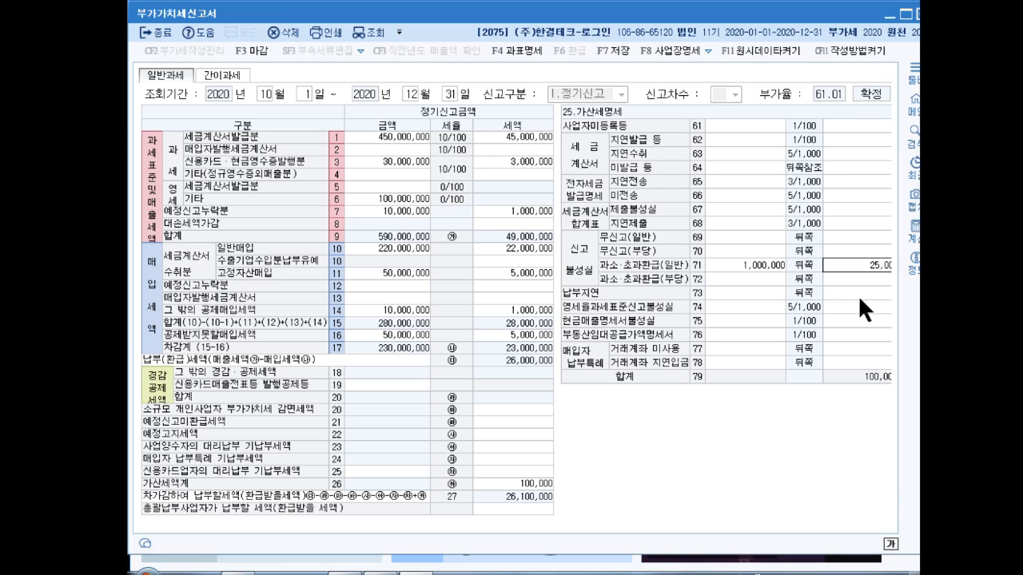
pyautogui.press('Return')
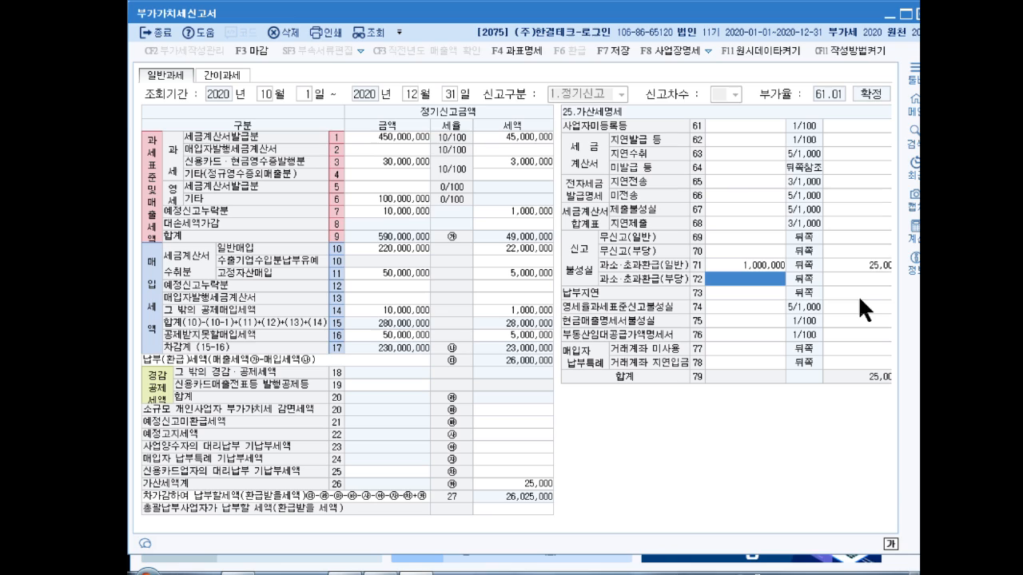
# Step: Enter late payment (납부지연, line 73) with amount 1,000,000, original due date 2020-10-25 and payment date 2021-01-25
pyautogui.press('Return')
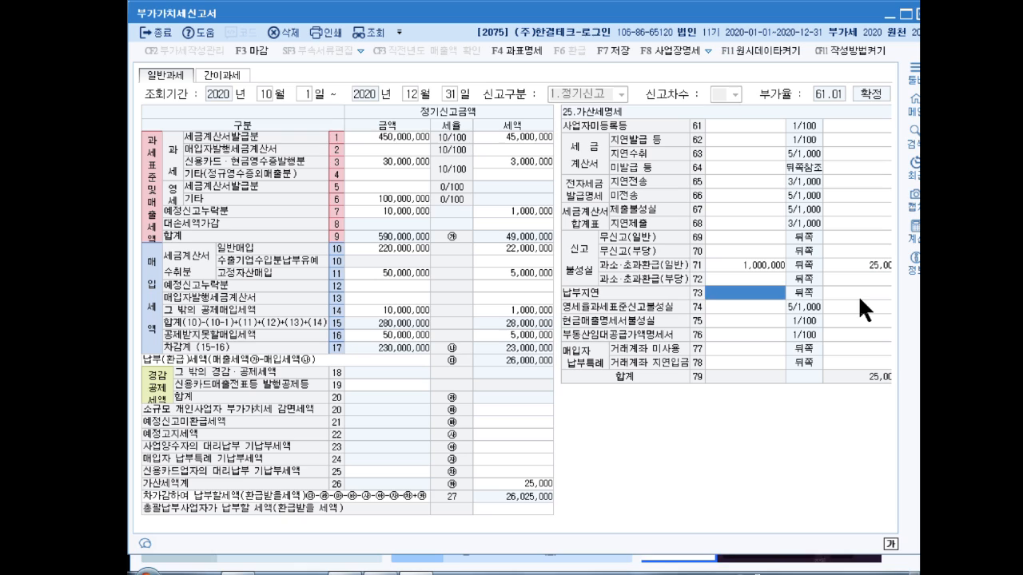
pyautogui.write('1000000')
pyautogui.press('Return')
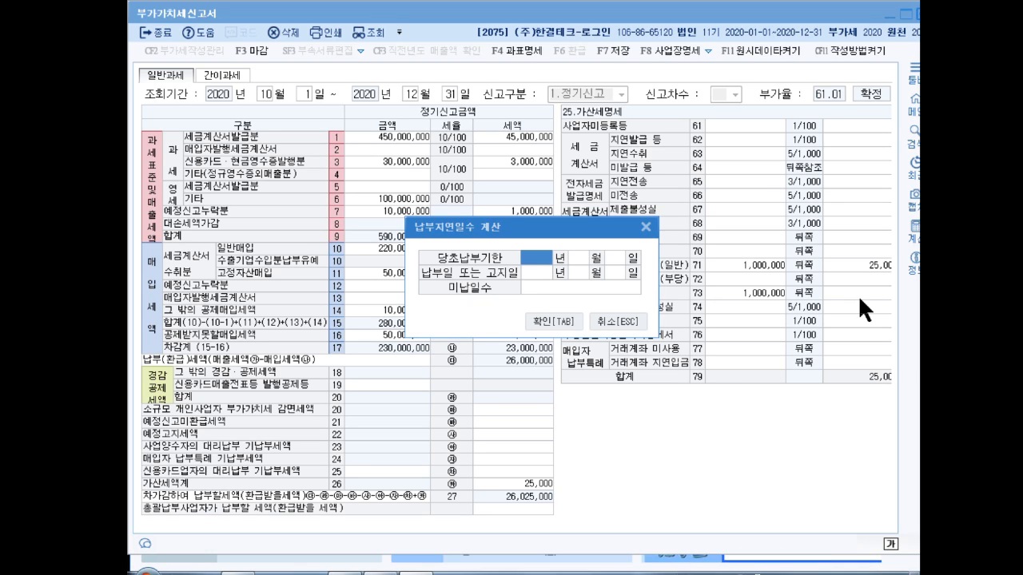
pyautogui.write('2020 년 ')
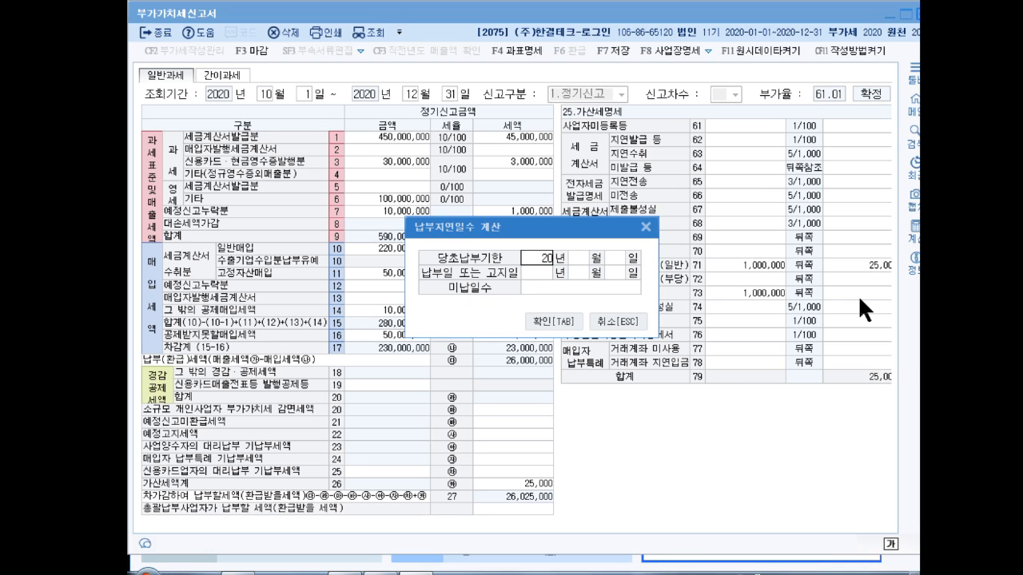
pyautogui.write('10 월 ')
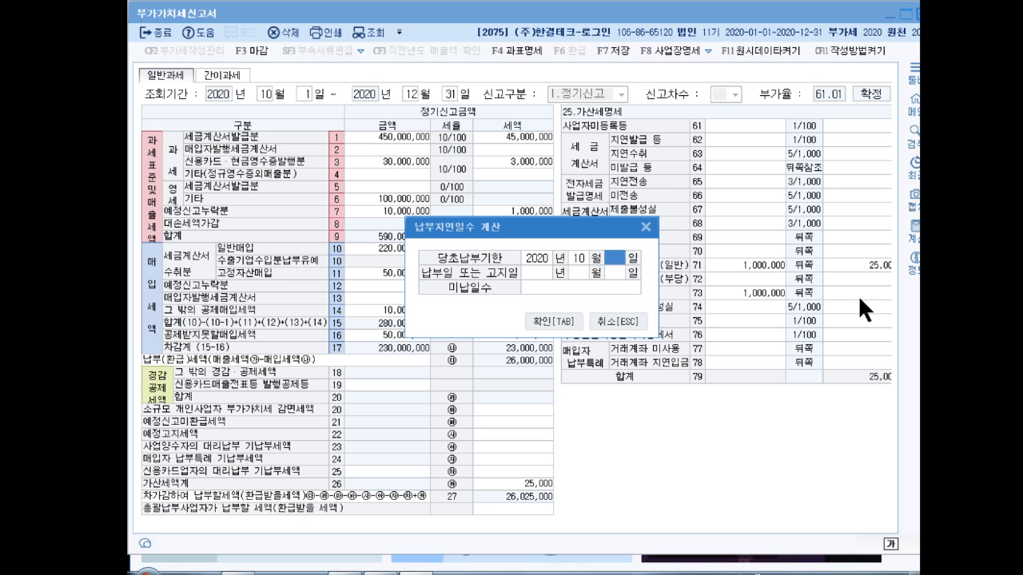
pyautogui.write('25')
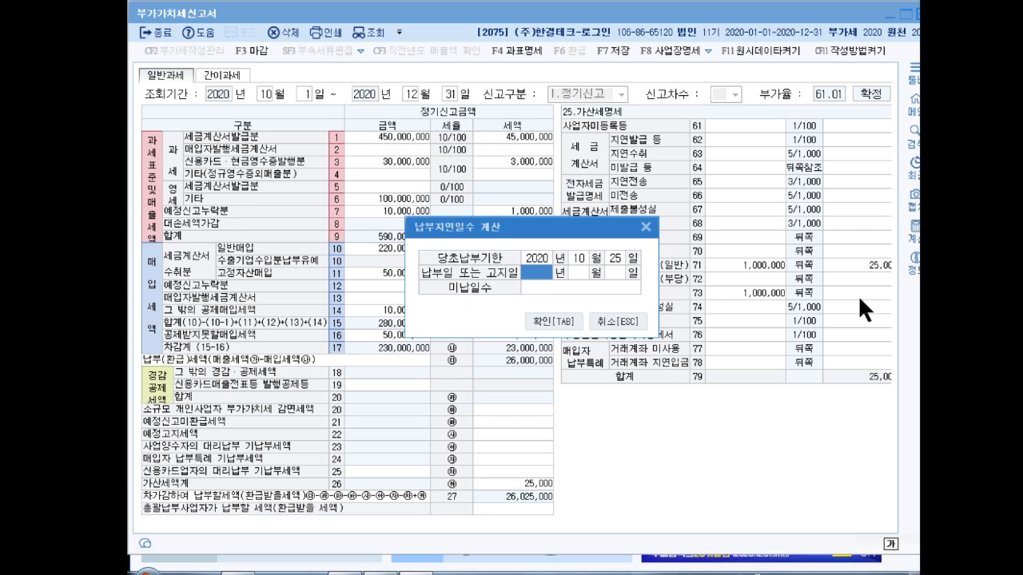
pyautogui.write('2021 년 ')
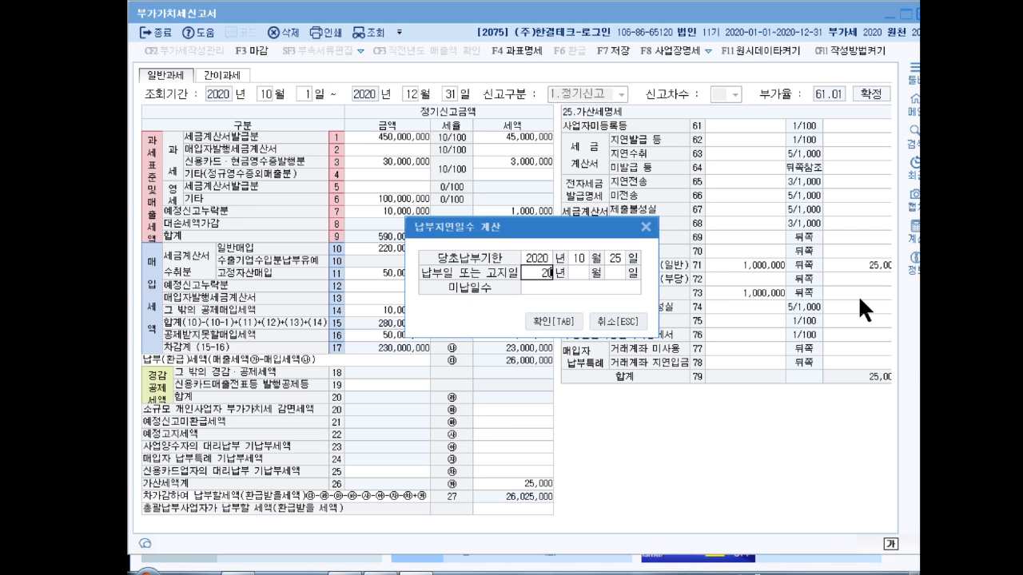
pyautogui.write('10')
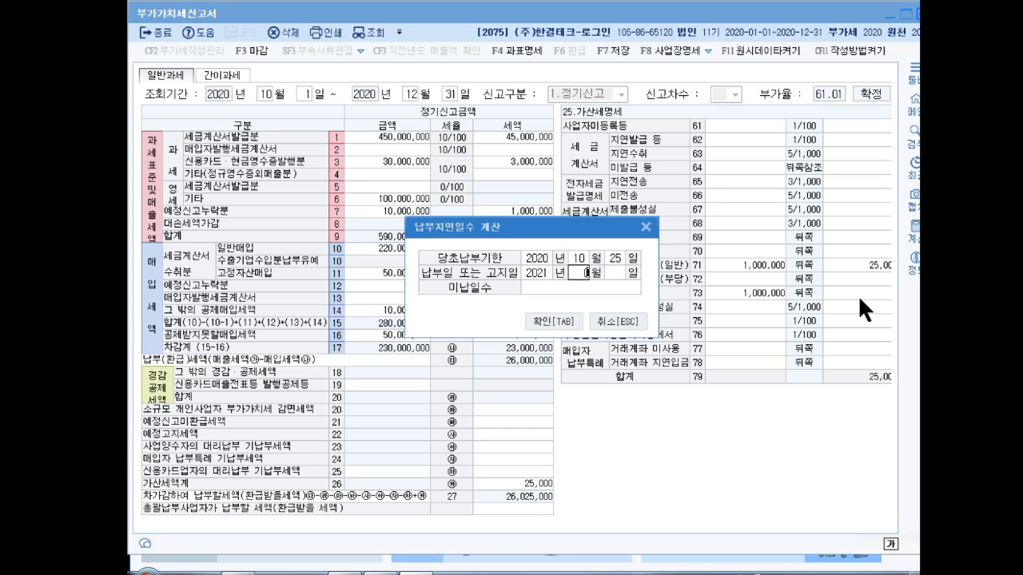
pyautogui.press('Return')
pyautogui.write('25')
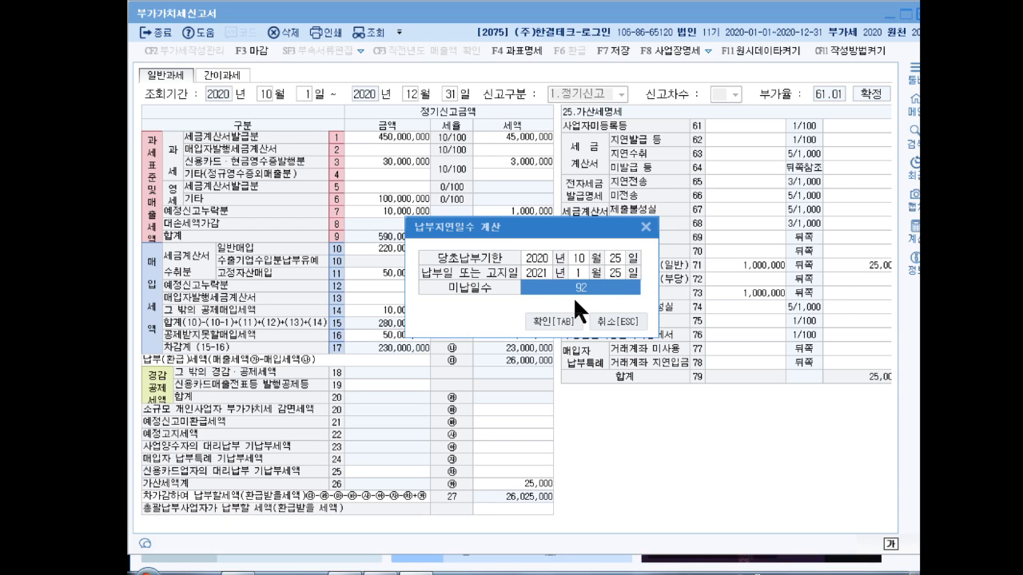
pyautogui.click(560, 321)
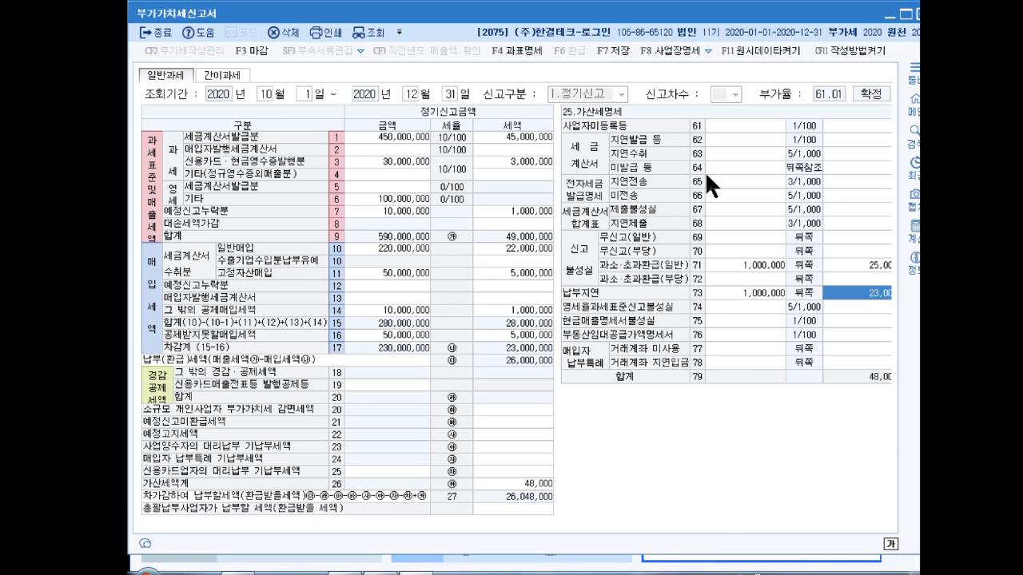
# Step: Check the penalty tax total (가산세계, line 26) in the VAT return and close the return
pyautogui.click(527, 484)
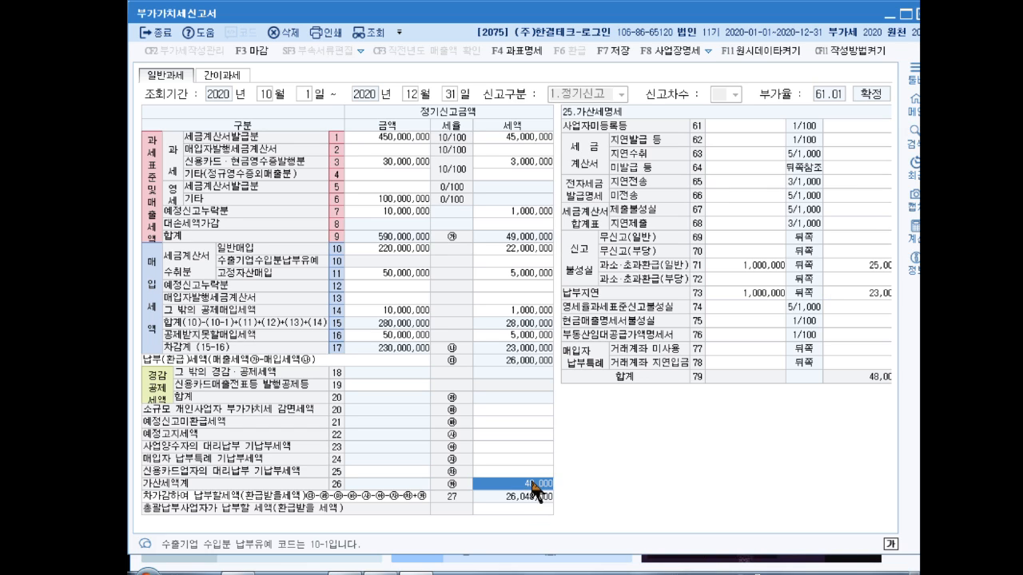
pyautogui.click(525, 434)
pyautogui.click(520, 481)
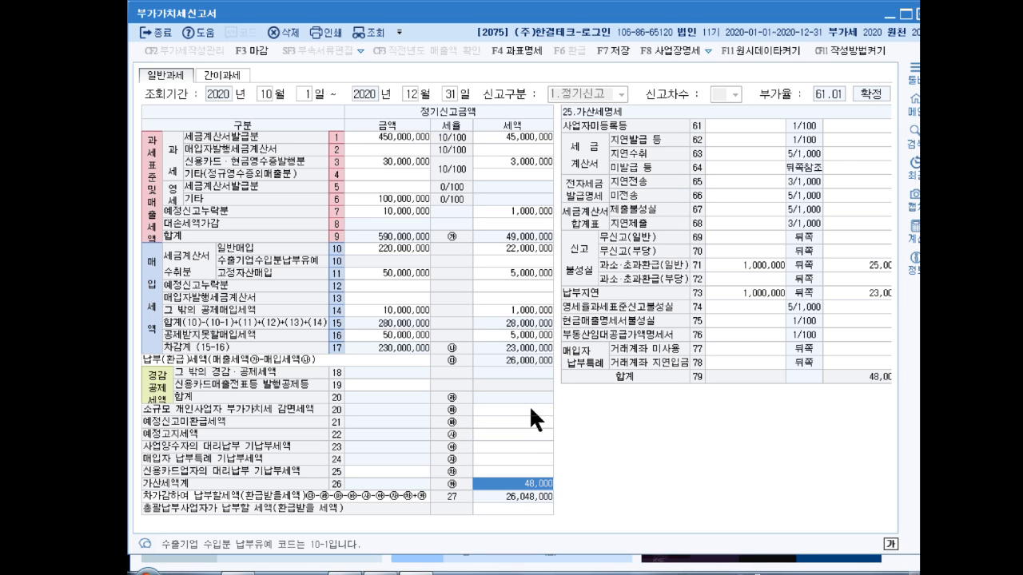
pyautogui.press('Escape')
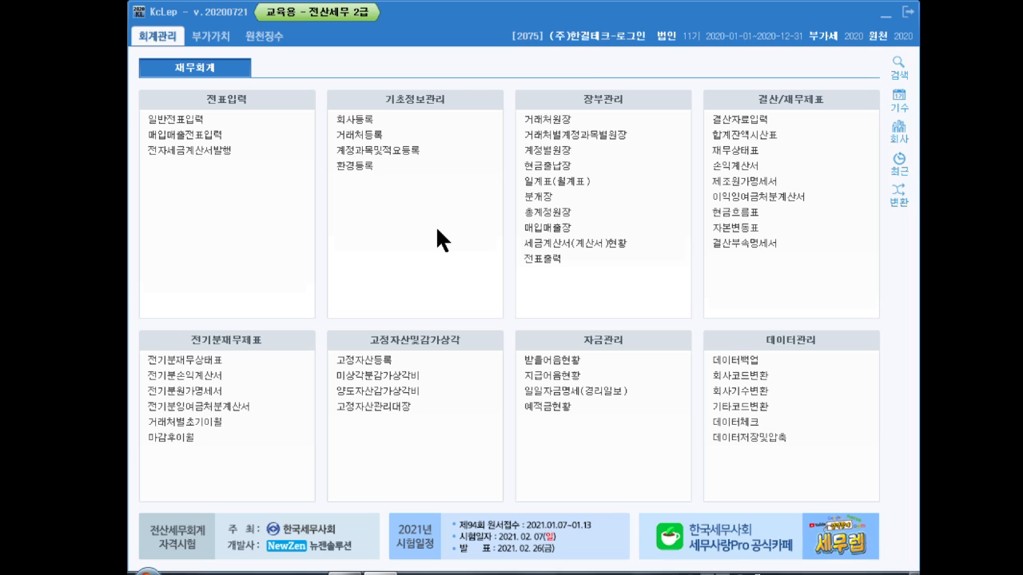
# Step: Open general journal entry (일반전표입력) for 31 December 2020 and credit supplies (소모품, 0122) for 4,500,000
pyautogui.click(168, 120)
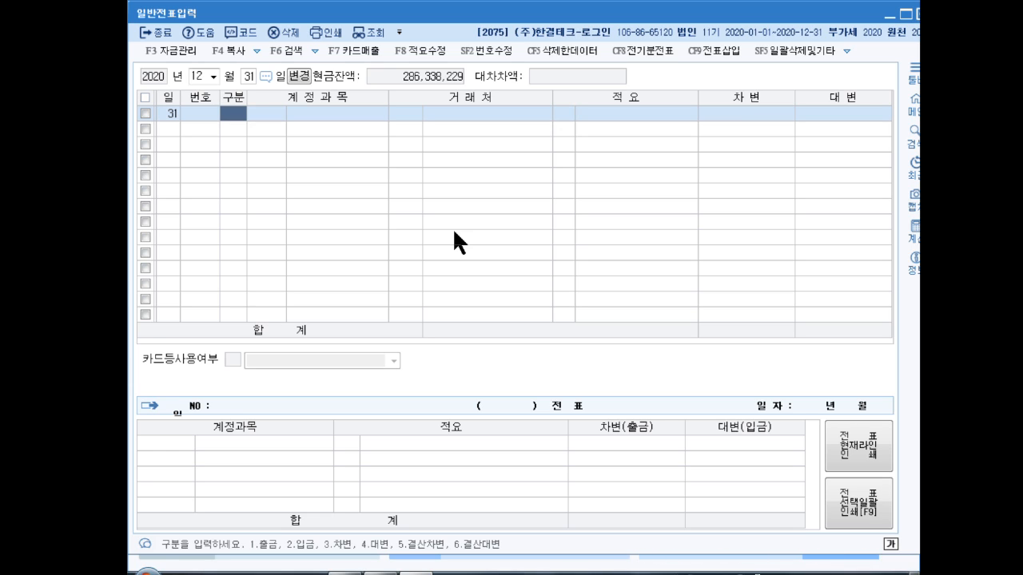
pyautogui.write('4')
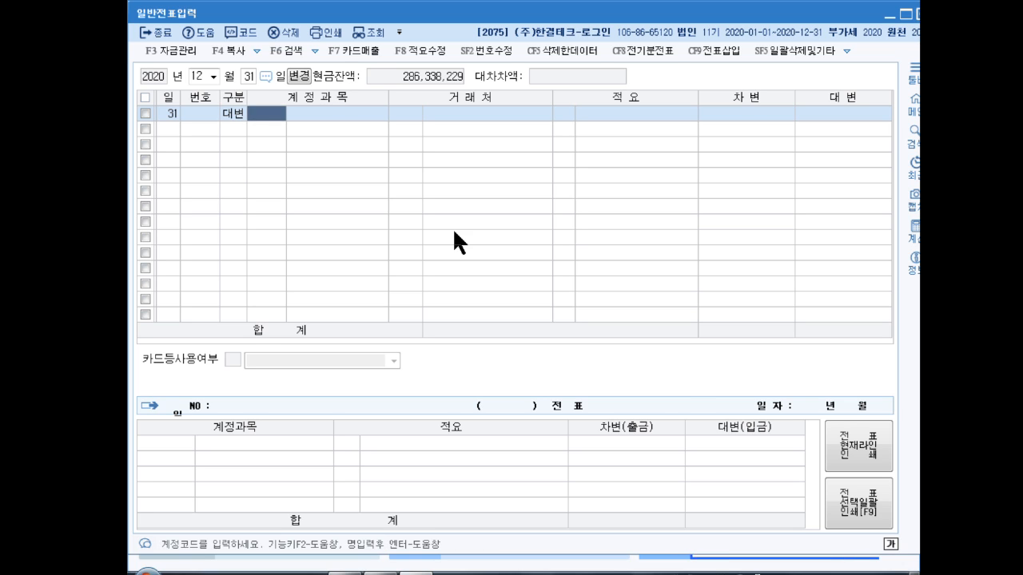
pyautogui.write('0122')
pyautogui.press('Return')
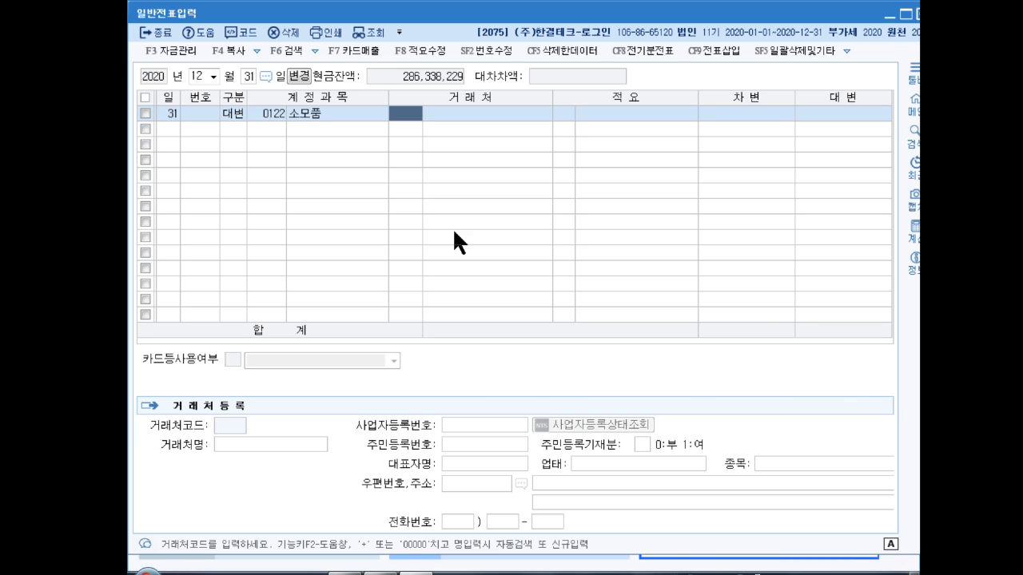
pyautogui.press('Return')
pyautogui.press('Return')
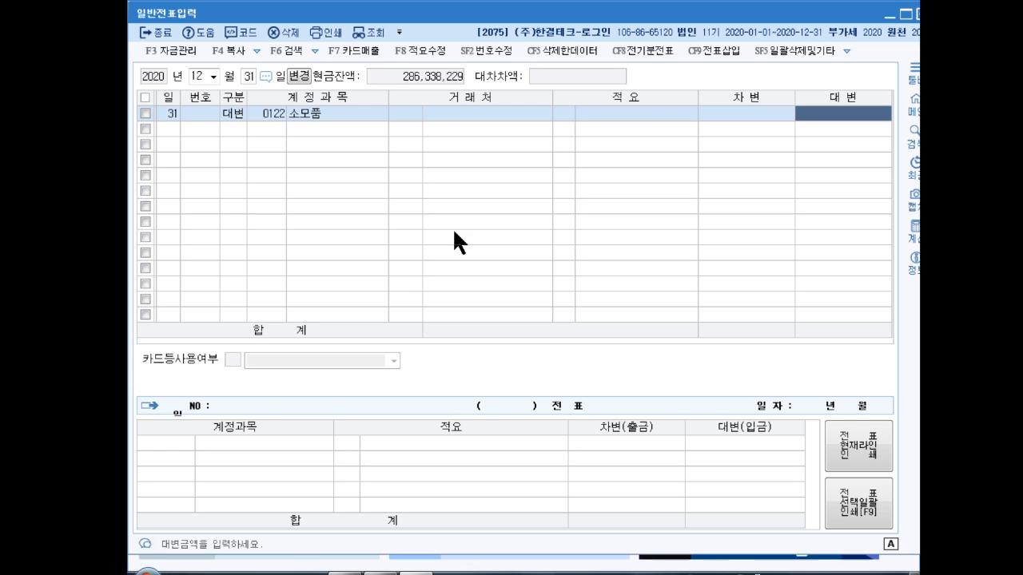
pyautogui.write('4500000')
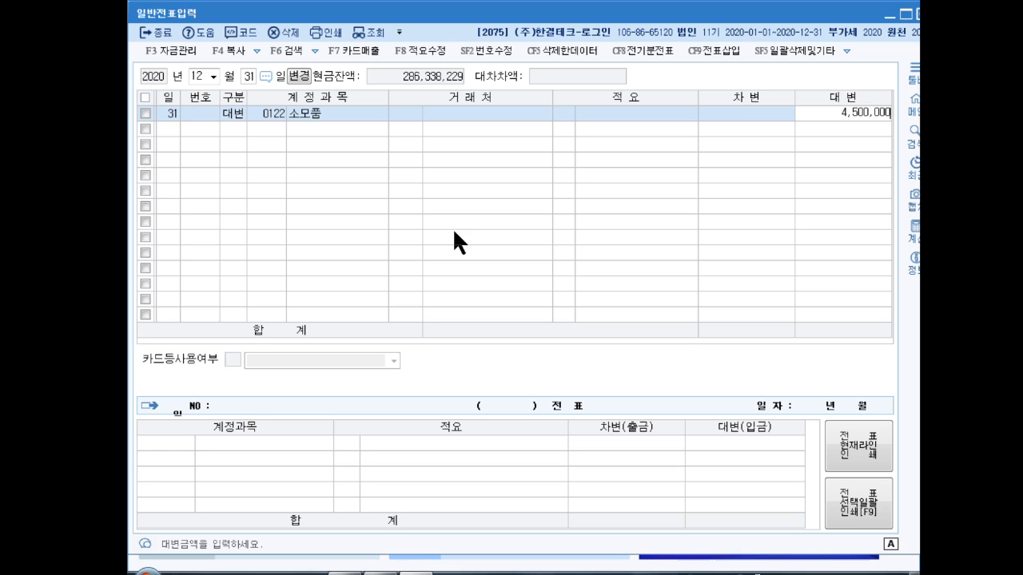
pyautogui.press('Return')
pyautogui.press('Return')
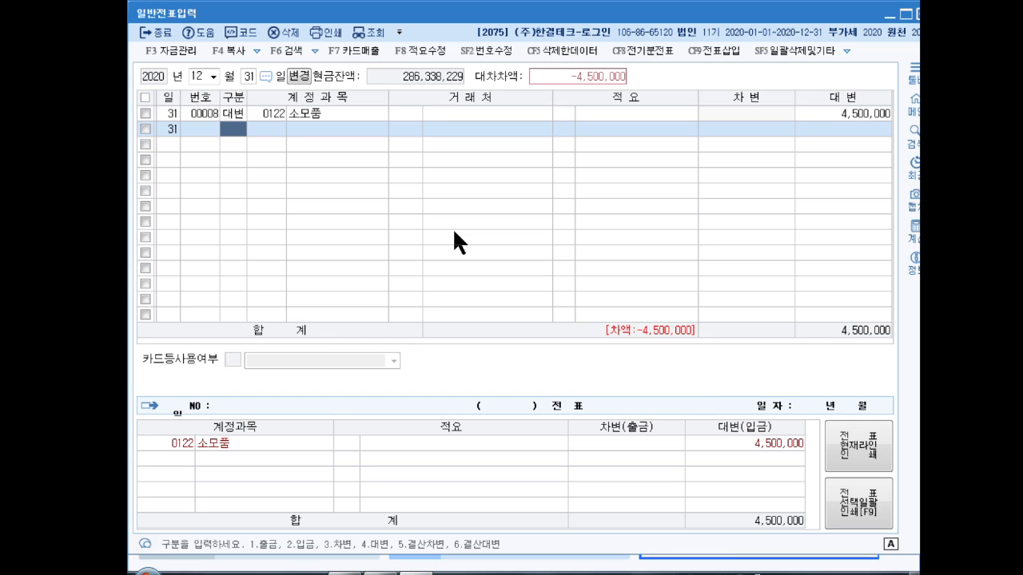
# Step: Add a debit line for selling and administrative supplies expense (소모품비, 0830) with an amount of 1,800,000
pyautogui.write('3소모')
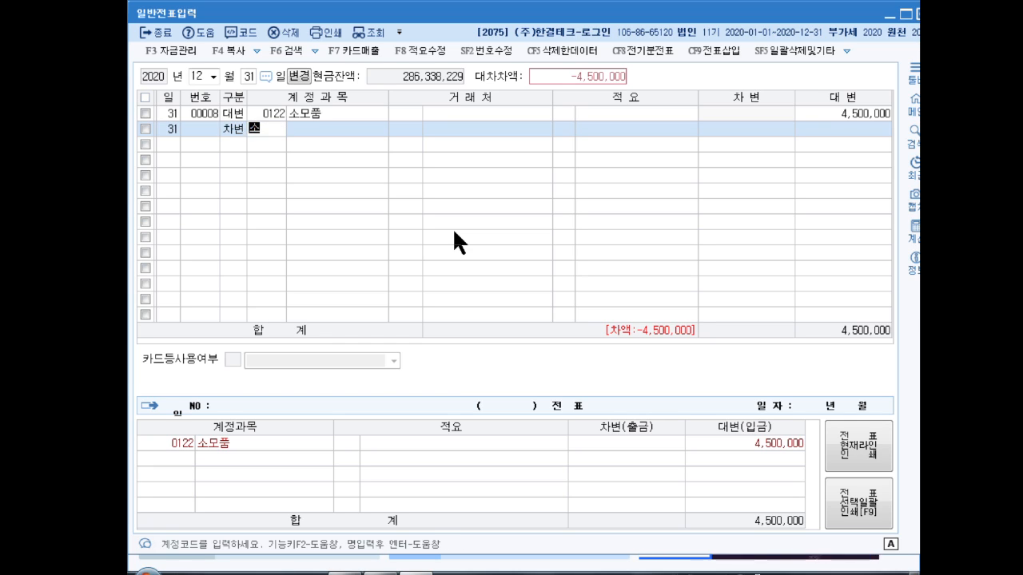
pyautogui.press('Return')
pyautogui.press('Down')
pyautogui.press('Down')
pyautogui.press('Down')
pyautogui.press('Down')
pyautogui.press('Down')
pyautogui.press('Down')
pyautogui.press('Down')
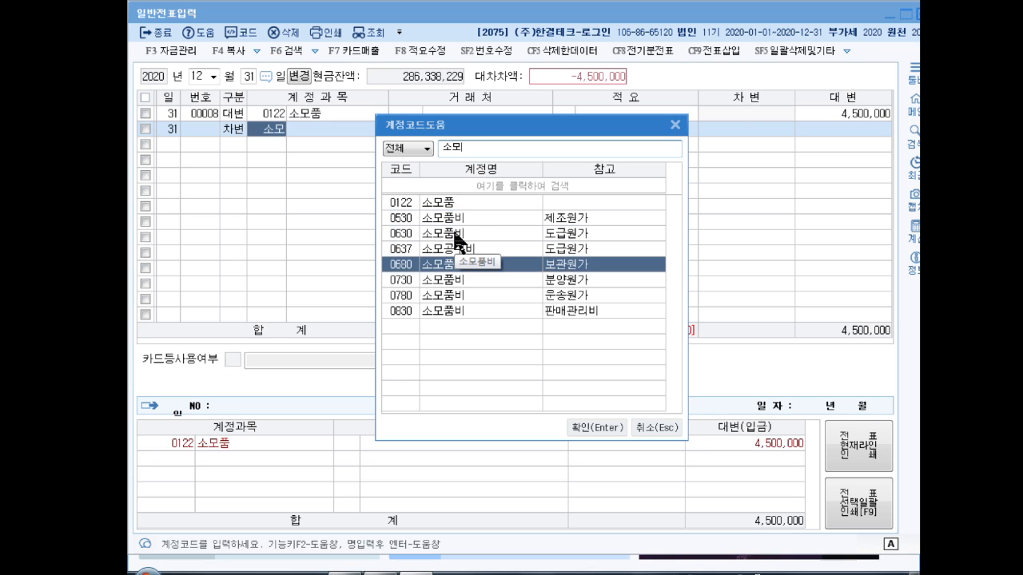
pyautogui.press('Return')
pyautogui.press('Return')
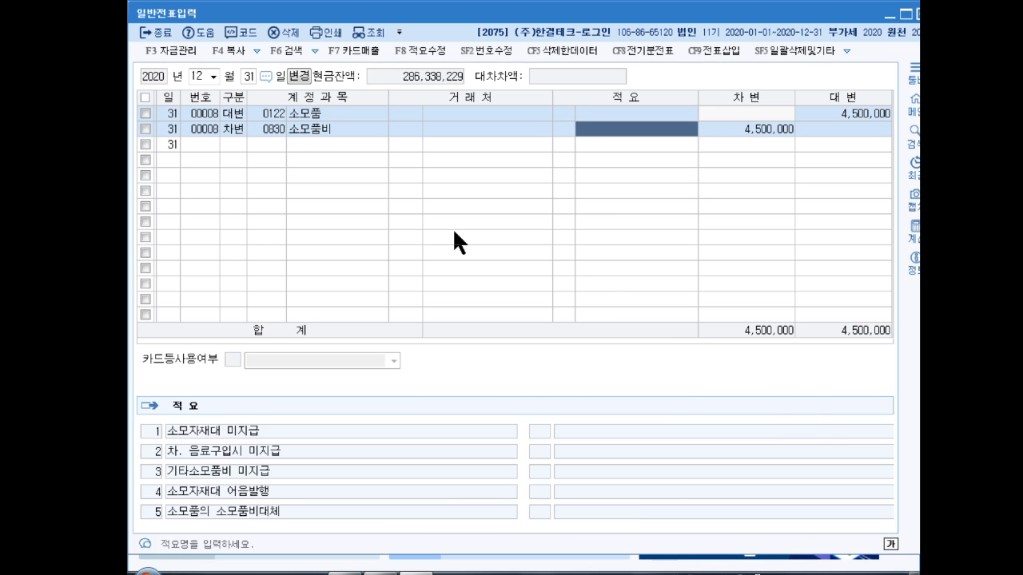
pyautogui.press('Return')
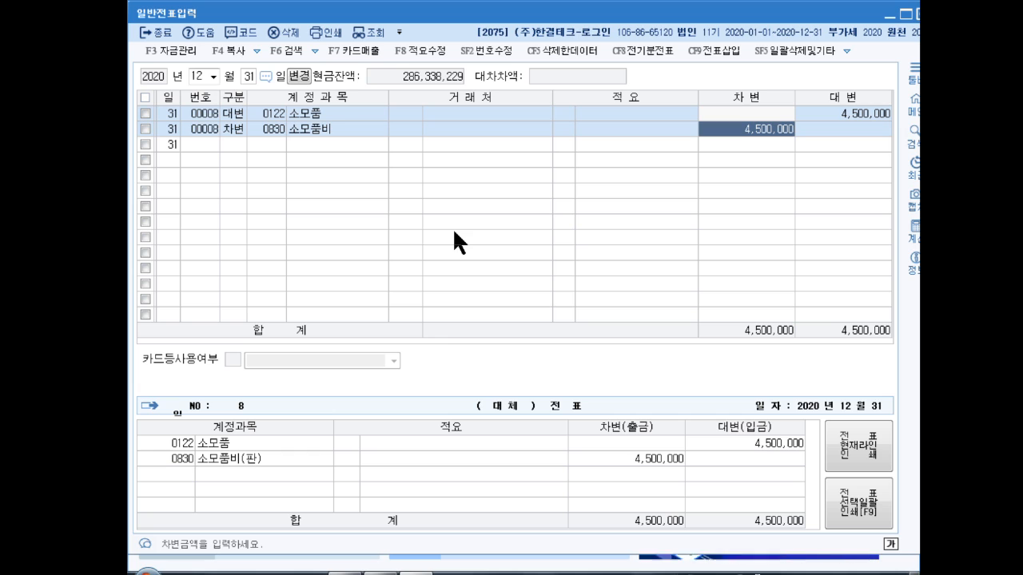
pyautogui.write('1800000')
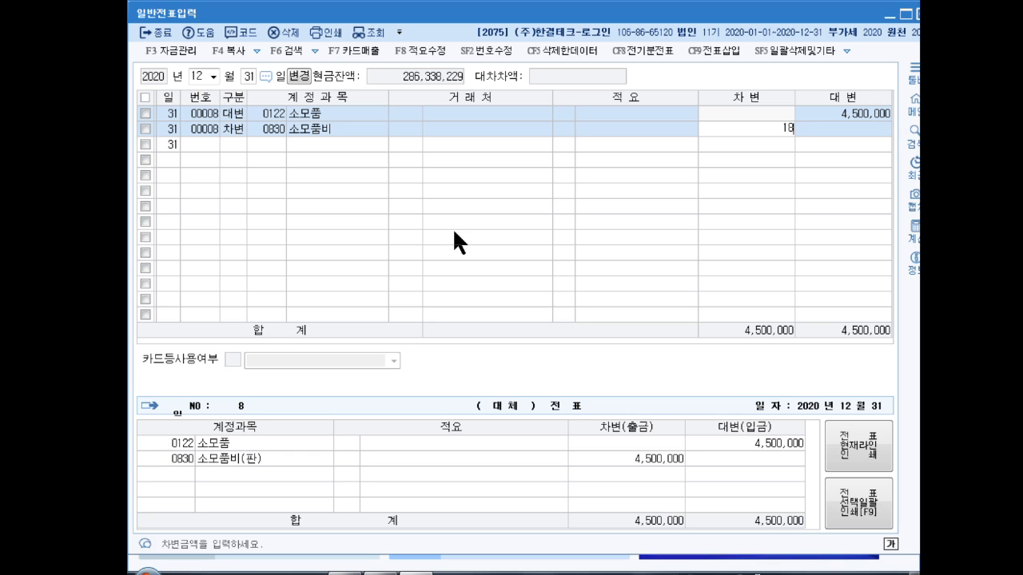
pyautogui.press('Return')
# Step: Add a debit line for manufacturing supplies expense (소모품비, 0530) with the balancing amount of 2,700,000
pyautogui.write('3')
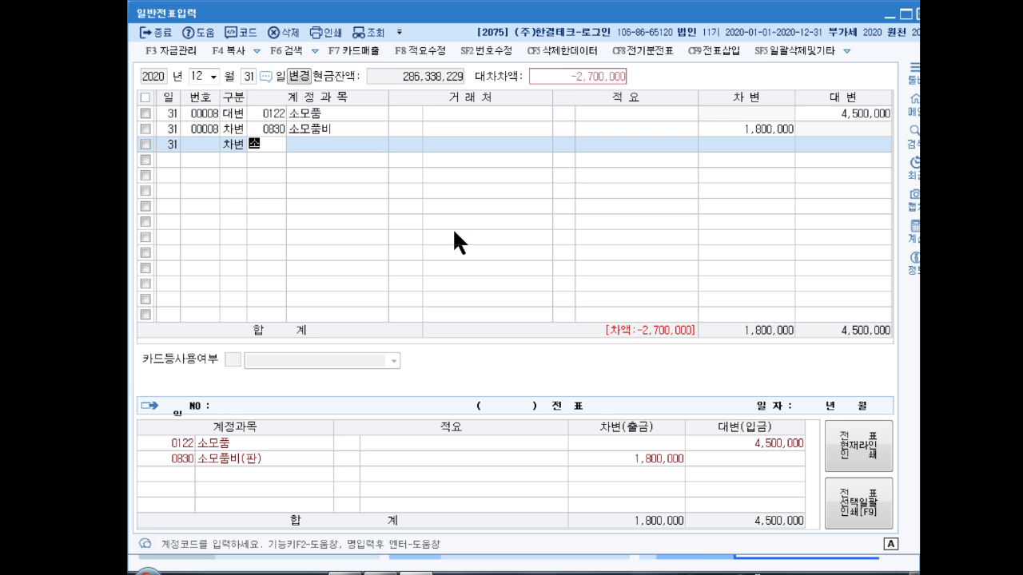
pyautogui.write('0122')
pyautogui.press('Return')
pyautogui.press('Left')
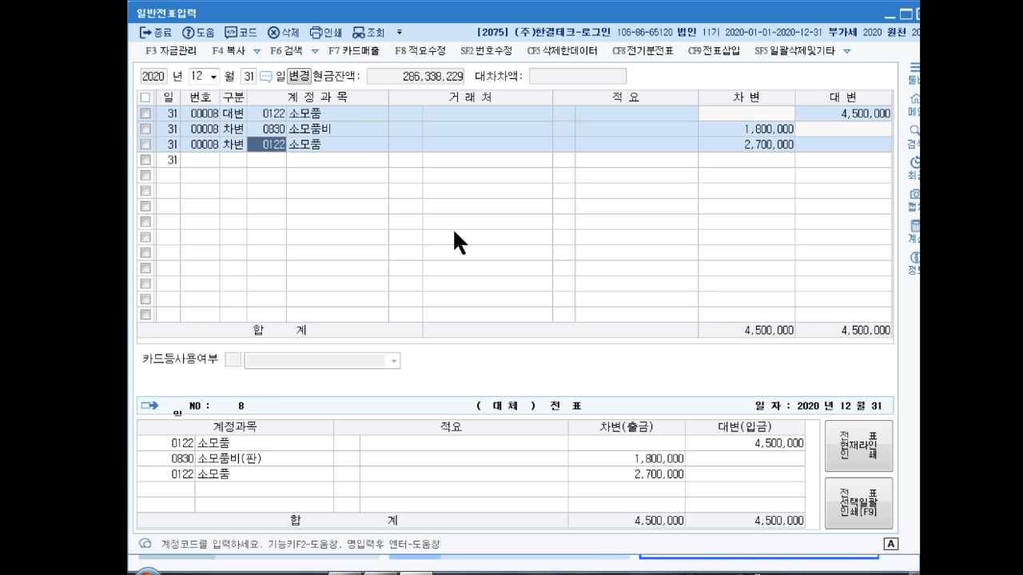
pyautogui.press('F2')
pyautogui.press('Down')
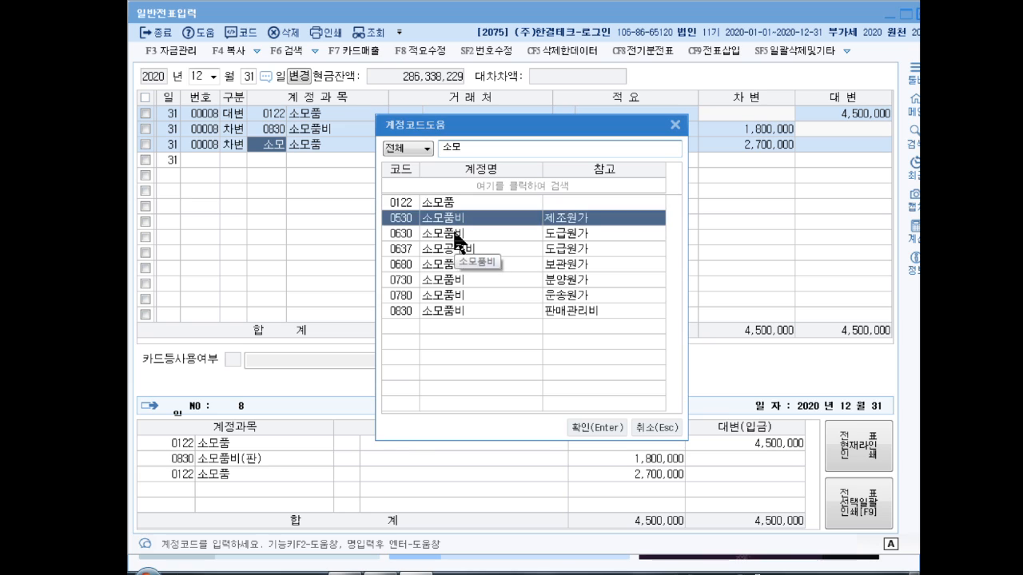
pyautogui.press('Return')
pyautogui.press('Return')
pyautogui.press('Return')
pyautogui.press('Return')
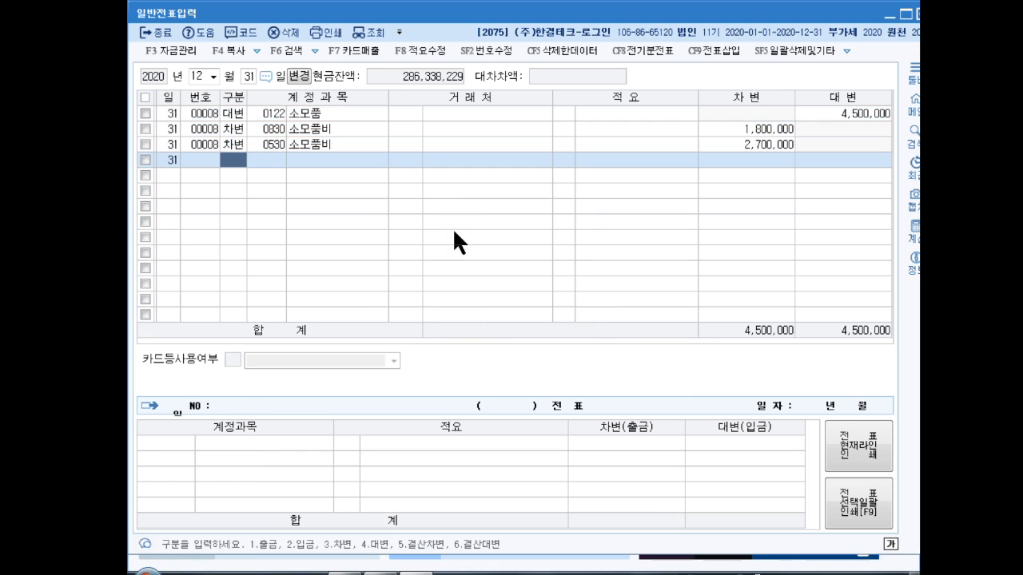
# Step: Start a second 31 December entry by debiting trading securities (단기매매증권, 0107) for 3,000,000
pyautogui.press('Up')
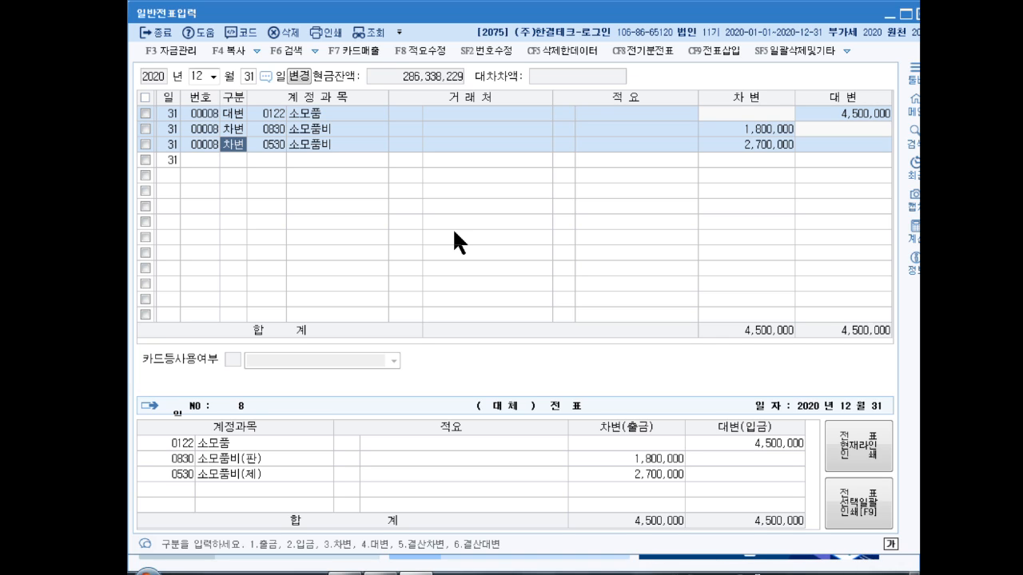
pyautogui.press('Down')
pyautogui.write('3')
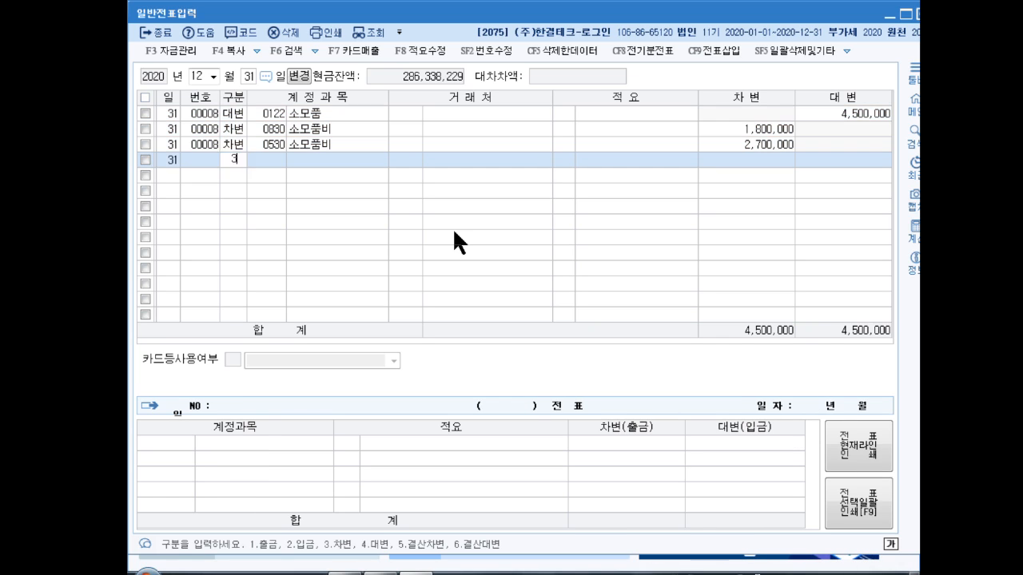
pyautogui.press('Return')
pyautogui.write('단기매')
pyautogui.press('Return')
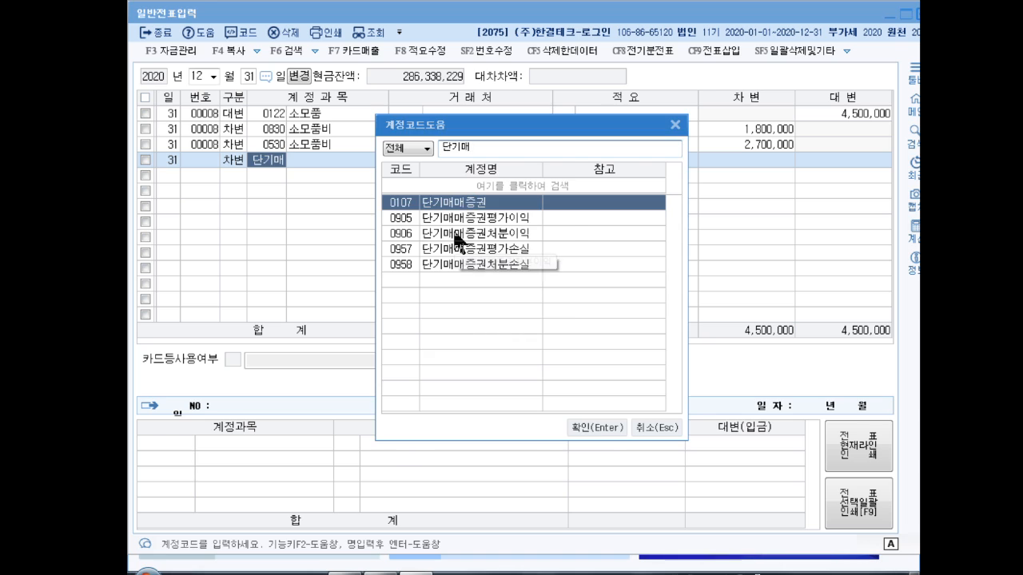
pyautogui.press('Return')
pyautogui.press('Return')
pyautogui.press('Return')
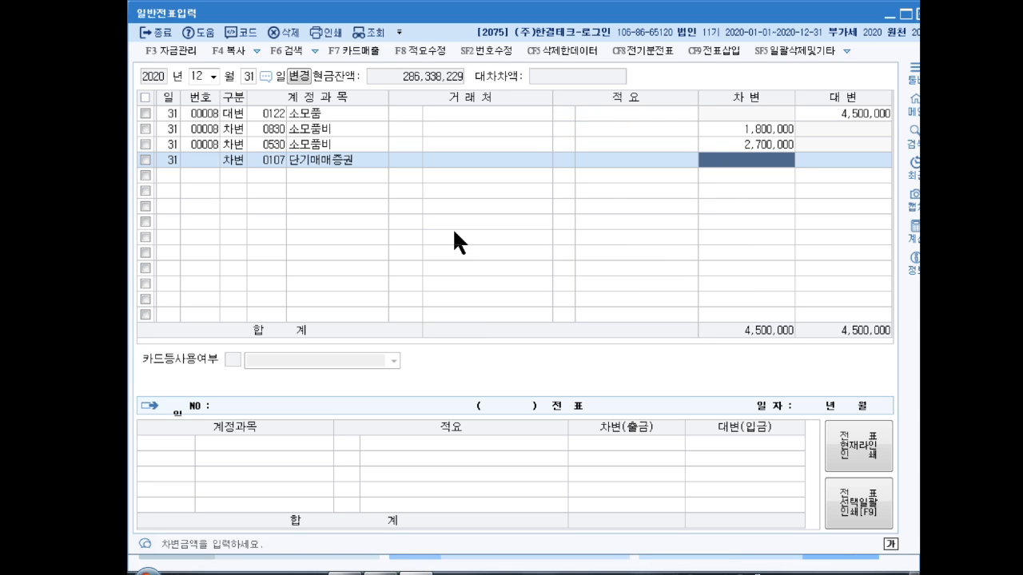
pyautogui.write('3000000')
pyautogui.press('Return')
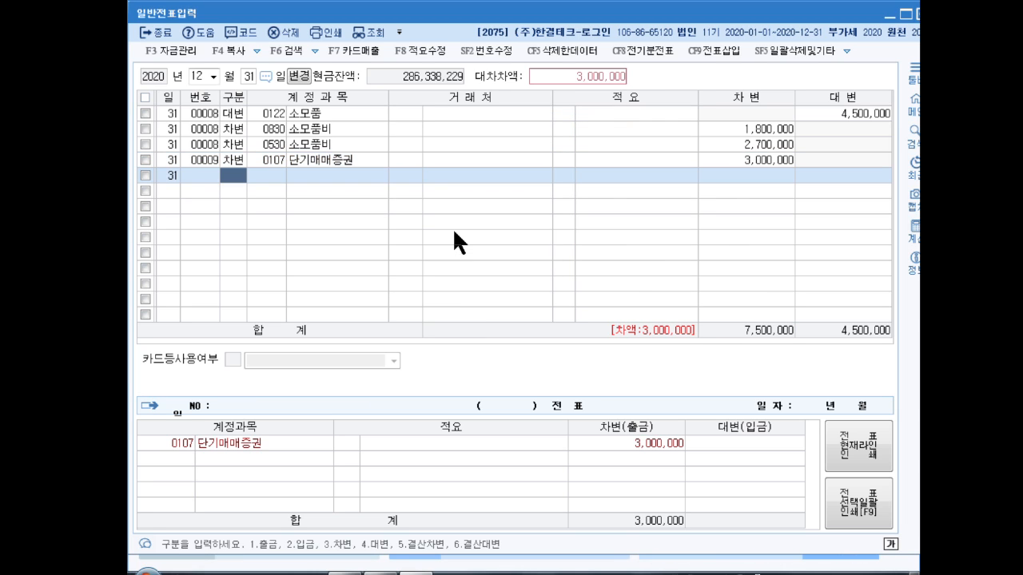
# Step: Add a credit line for gain on valuation of trading securities (단기매매증권평가이익, 0905) with the balancing amount of 3,000,000
pyautogui.write('4')
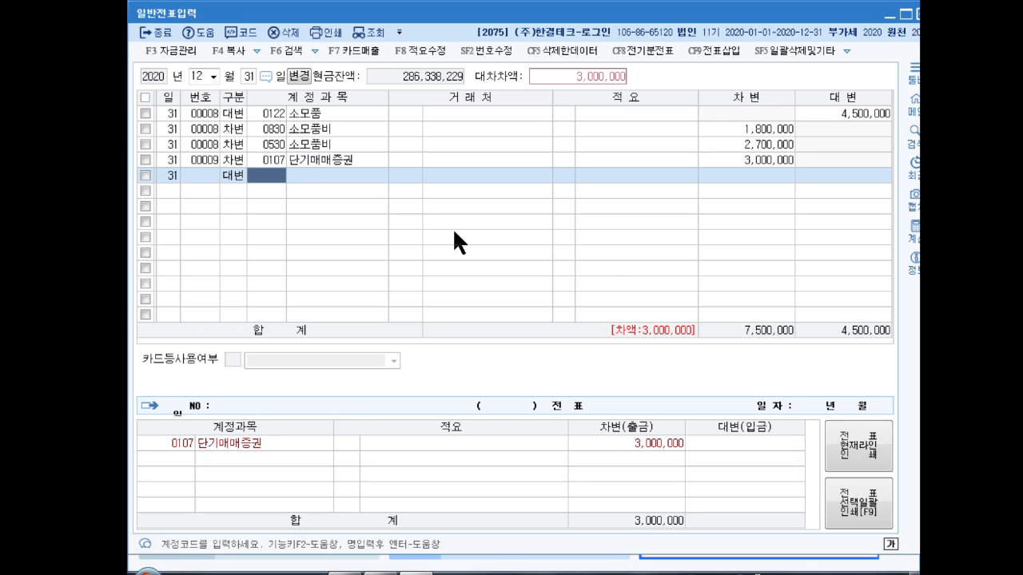
pyautogui.write('단기매')
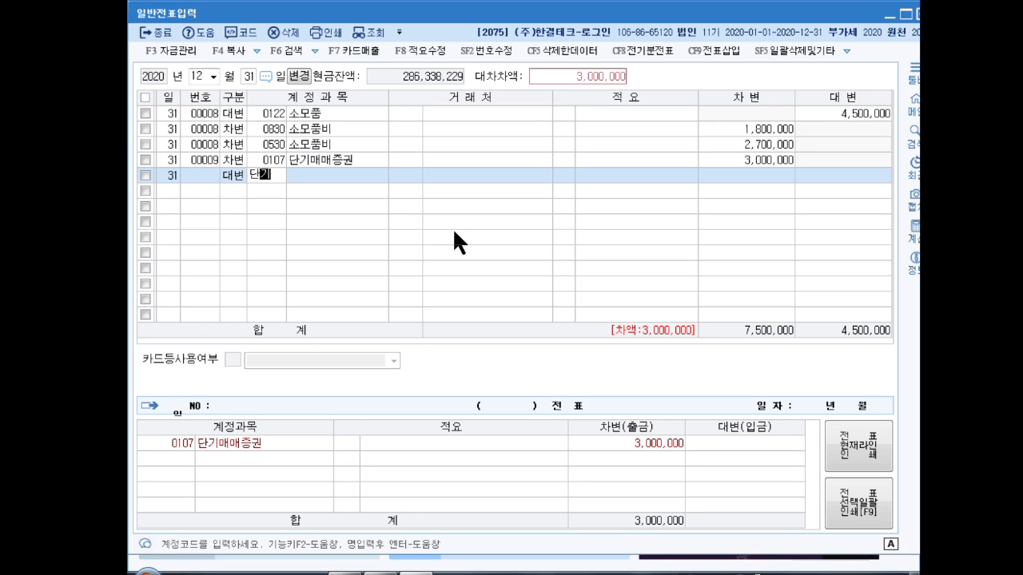
pyautogui.press('Return')
pyautogui.press('Down')
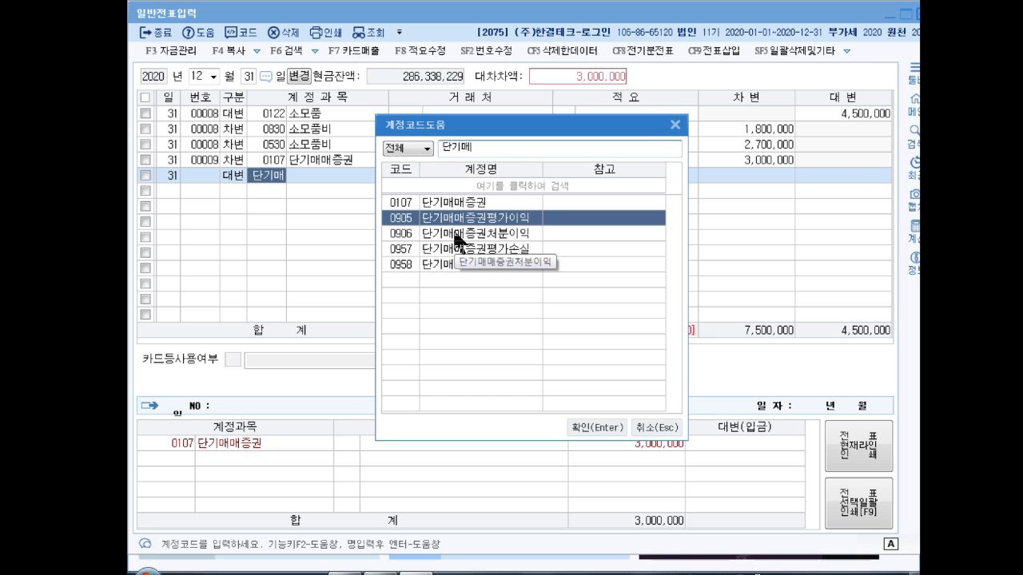
pyautogui.press('Return')
pyautogui.press('Return')
pyautogui.press('Return')
pyautogui.press('Return')
pyautogui.press('Return')
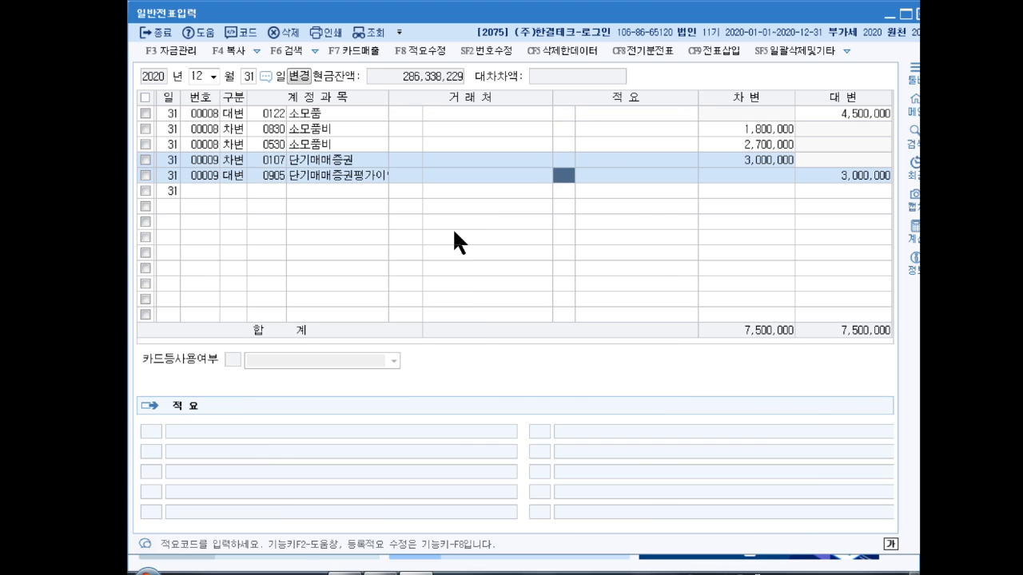
pyautogui.press('Up')
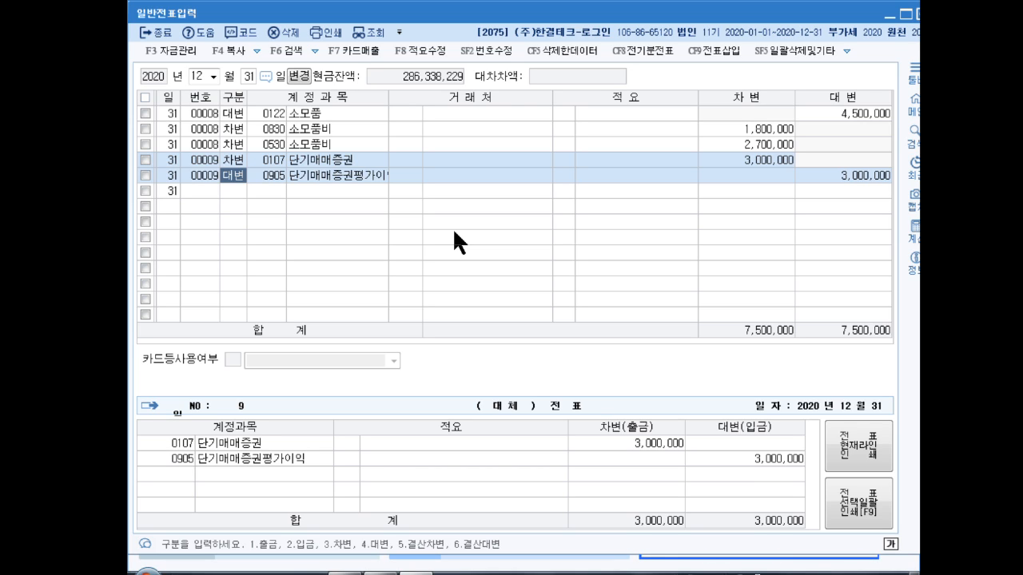
# Step: Start a third 31 December entry by crediting land (토지, 0201) for 100,000,000
pyautogui.press('Down')
pyautogui.write('4')
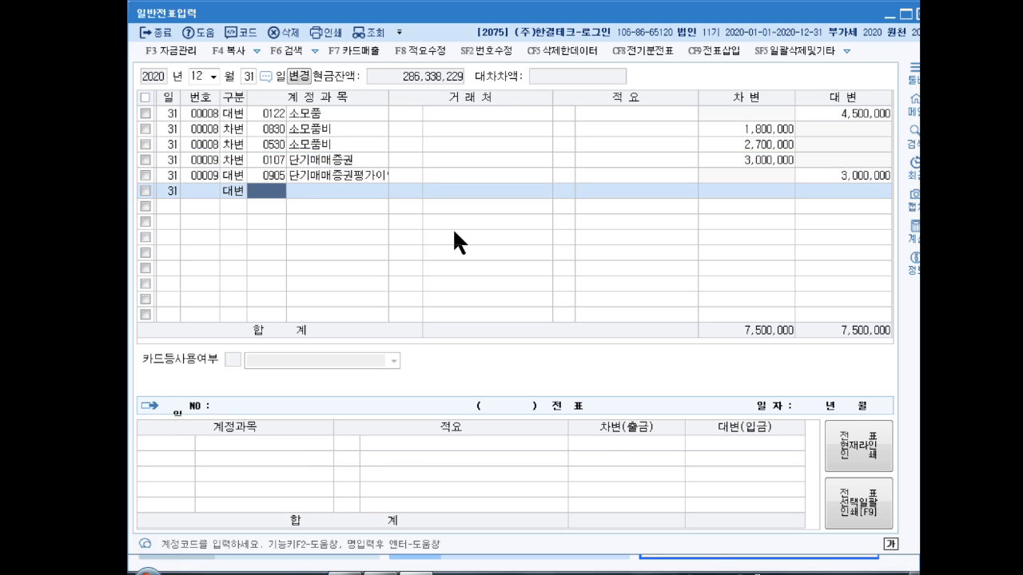
pyautogui.write('201')
pyautogui.press('Return')
pyautogui.press('Return')
pyautogui.press('Return')
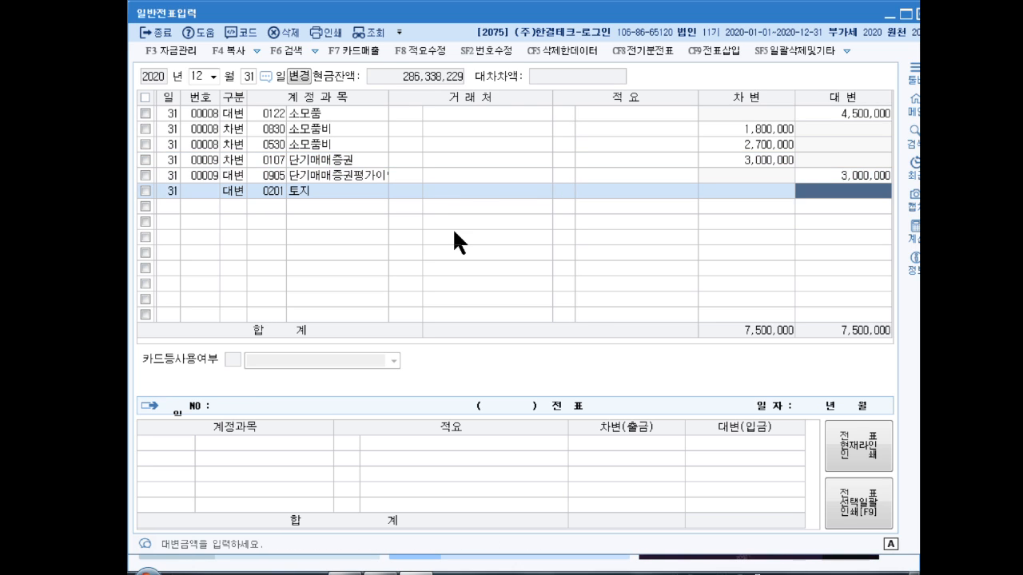
pyautogui.write('100000000')
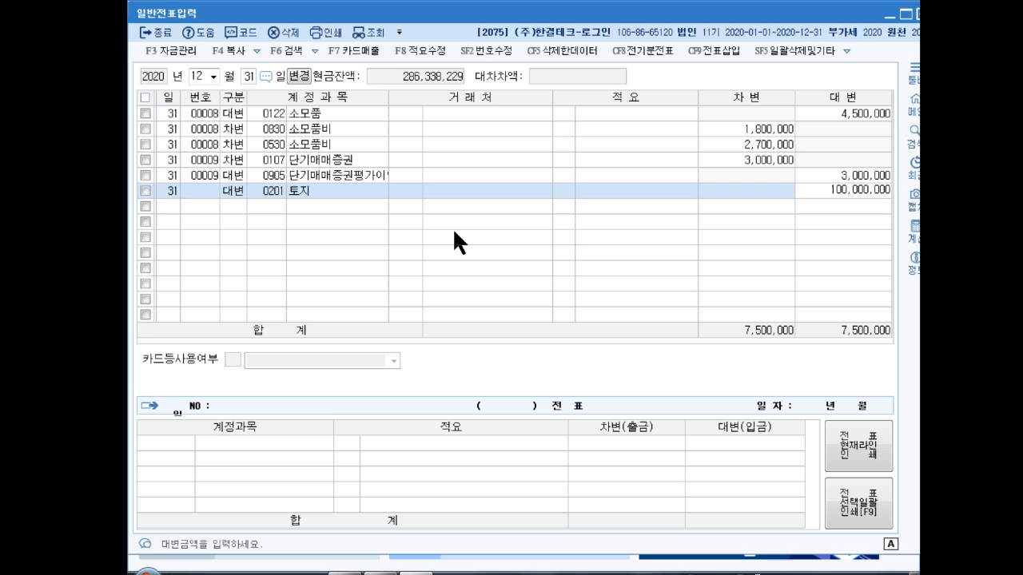
pyautogui.press('Return')
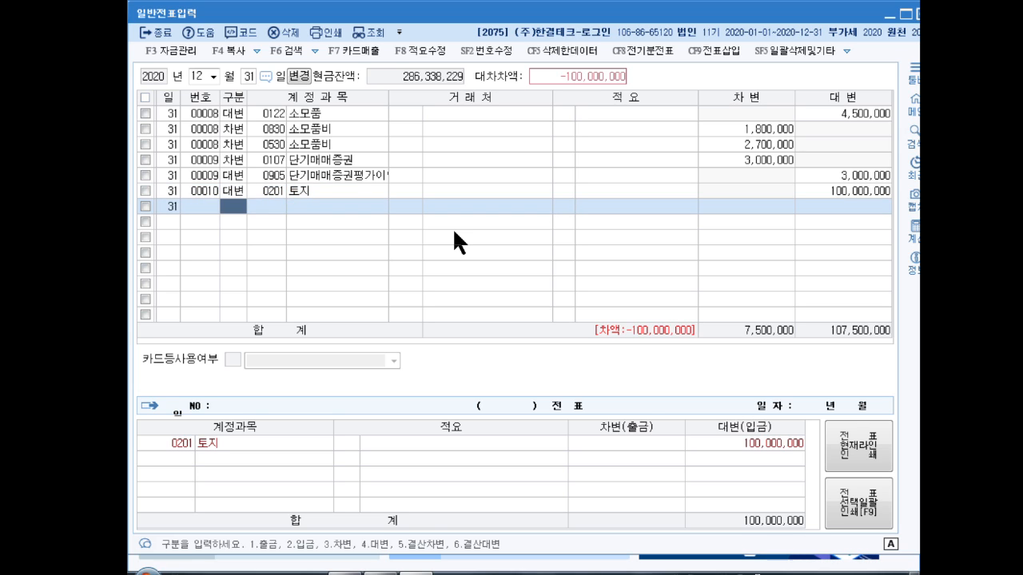
# Step: Add a debit line for revaluation loss (재평가손실, 0983) with the balancing amount of 100,000,000
pyautogui.write('3')
pyautogui.write('재평')
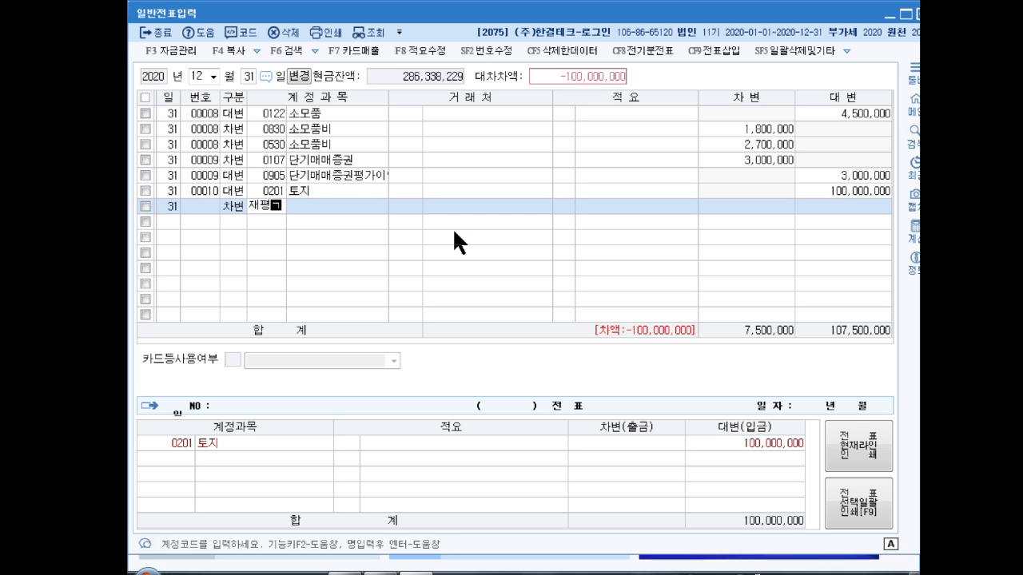
pyautogui.write('가')
pyautogui.press('Return')
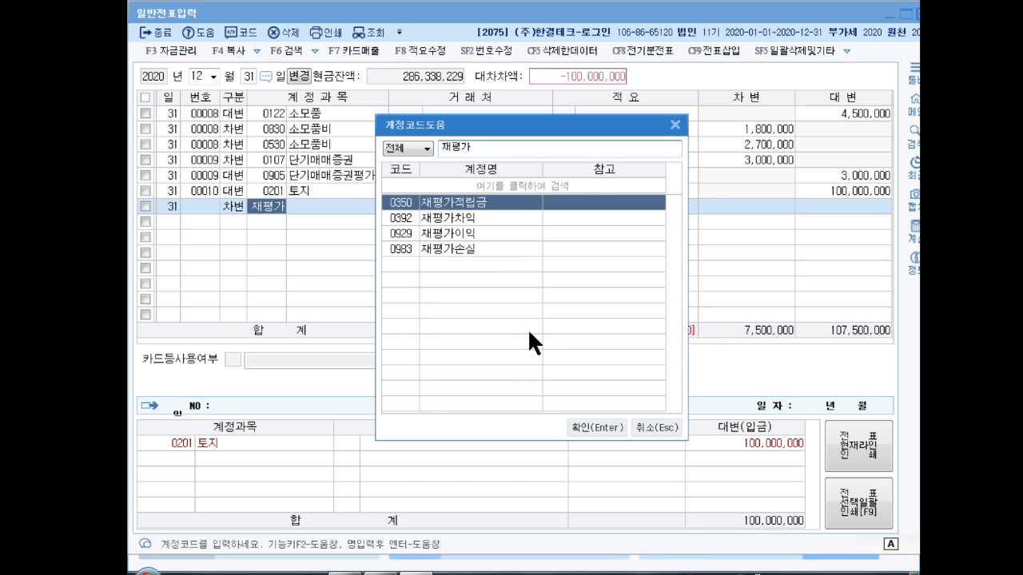
pyautogui.press('Down')
pyautogui.press('Down')
pyautogui.press('Down')
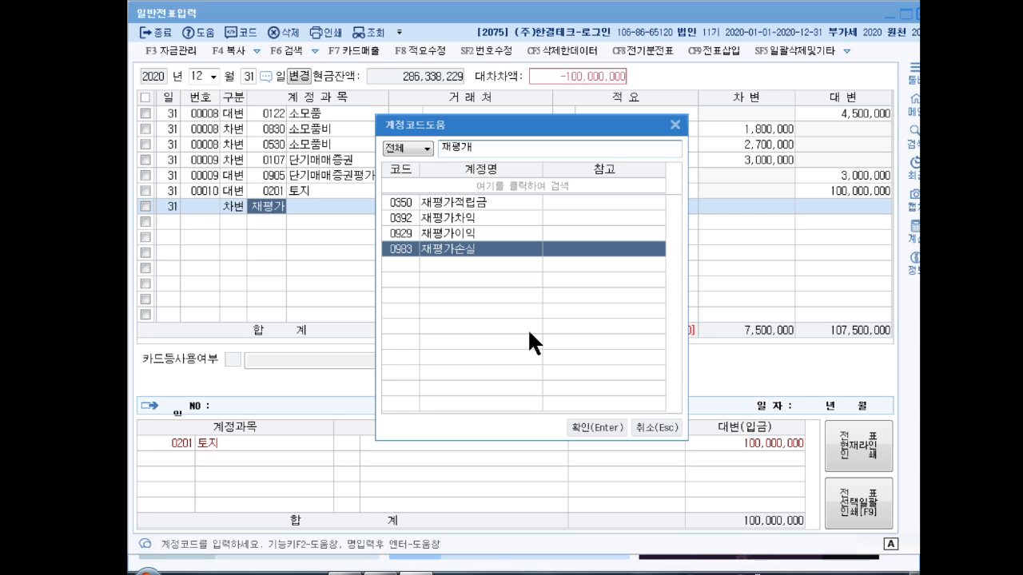
pyautogui.press('Up')
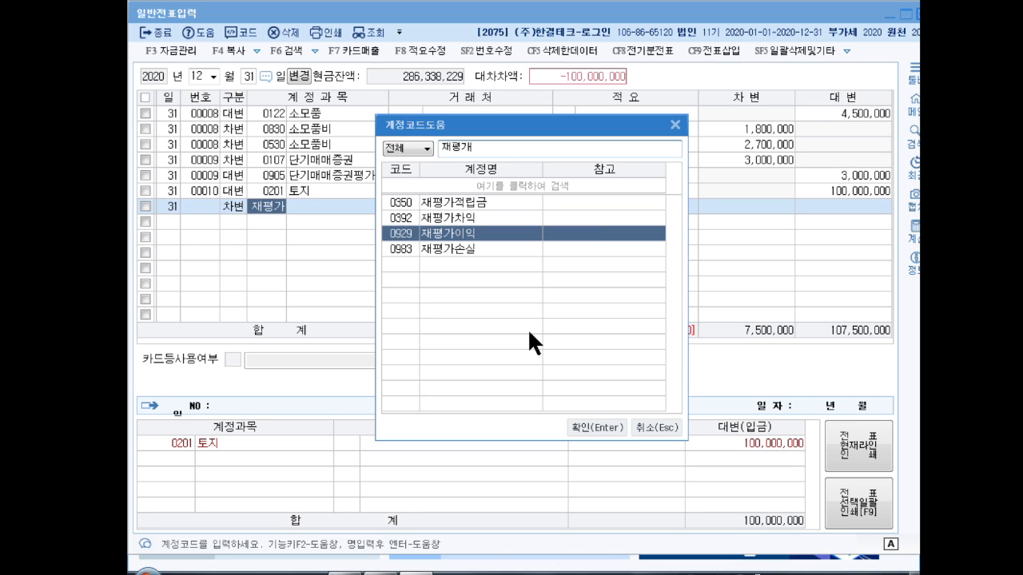
pyautogui.press('Up')
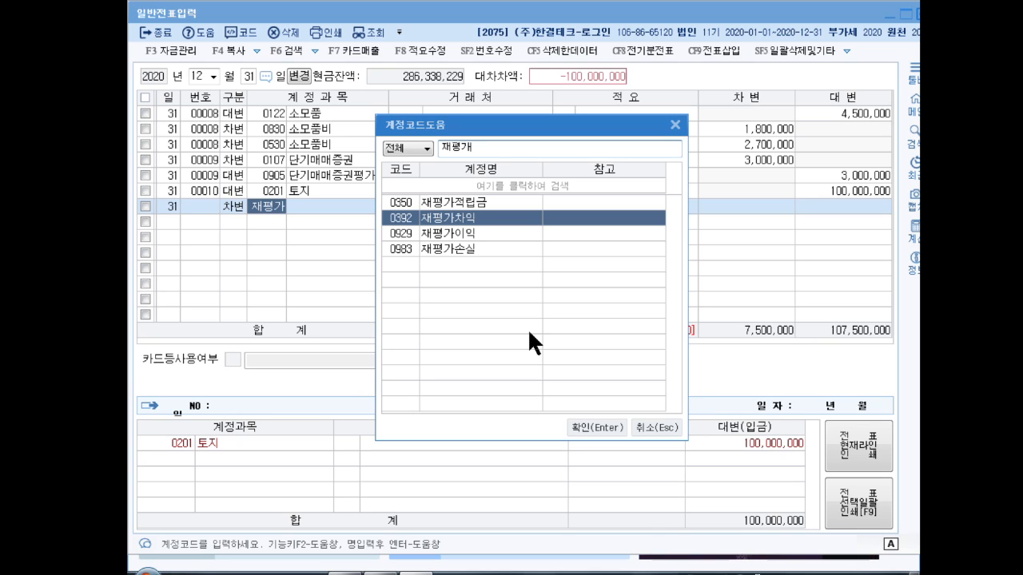
pyautogui.press('BackSpace')
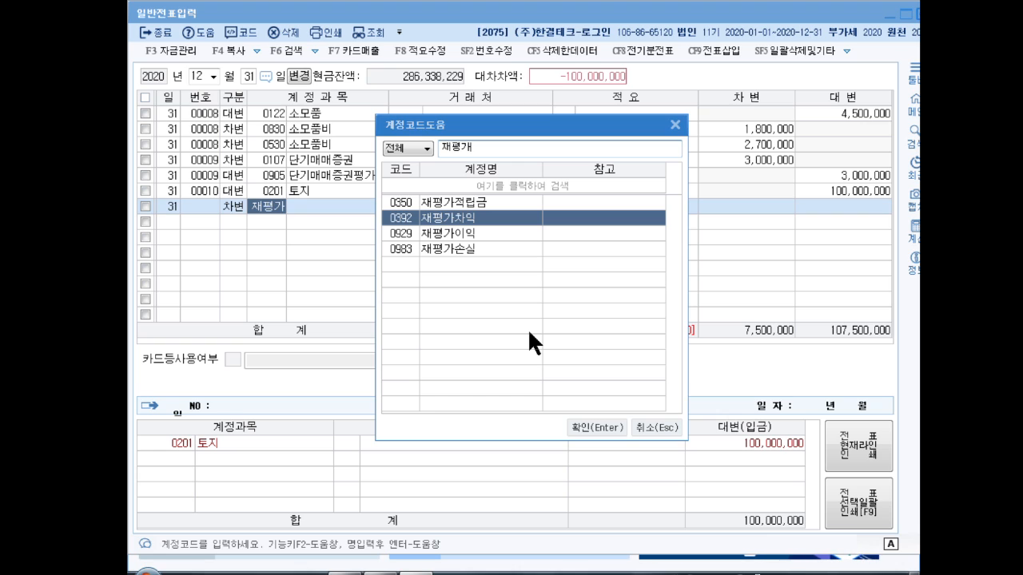
pyautogui.press('Down')
pyautogui.press('Down')
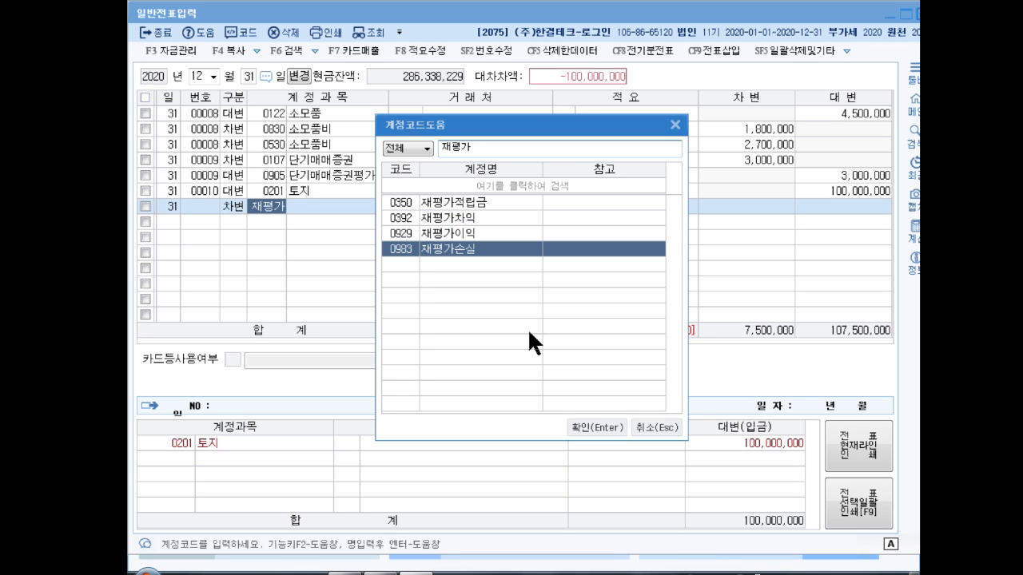
pyautogui.press('Return')
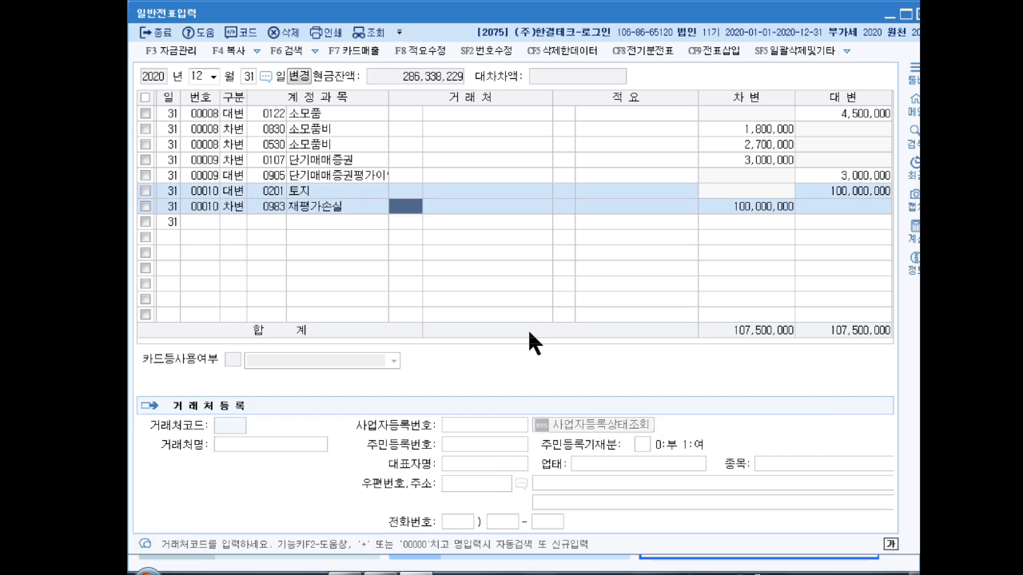
pyautogui.press('Return')
pyautogui.press('Return')
pyautogui.press('Return')
pyautogui.press('Return')
pyautogui.press('Up')
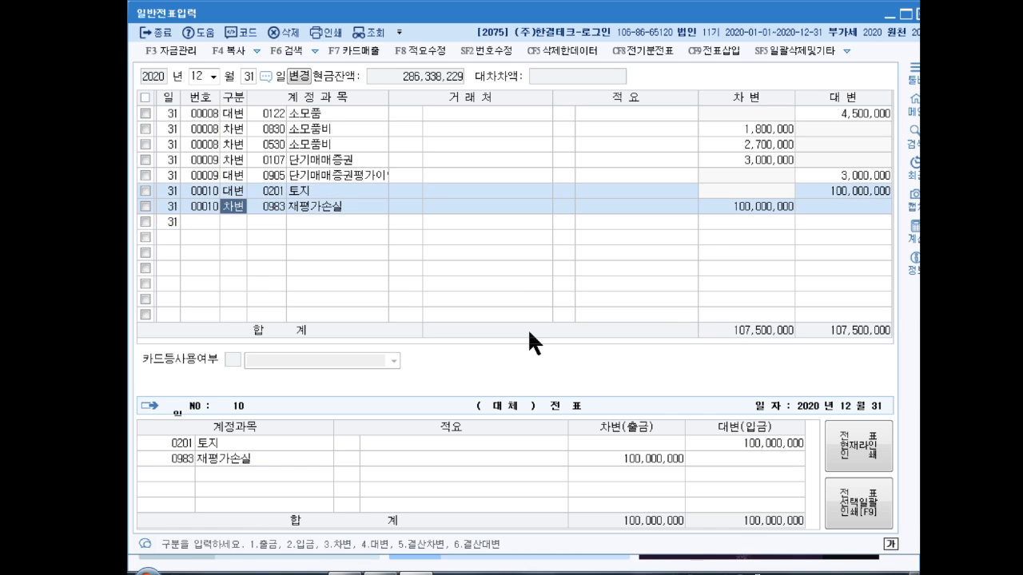
pyautogui.press('Down')
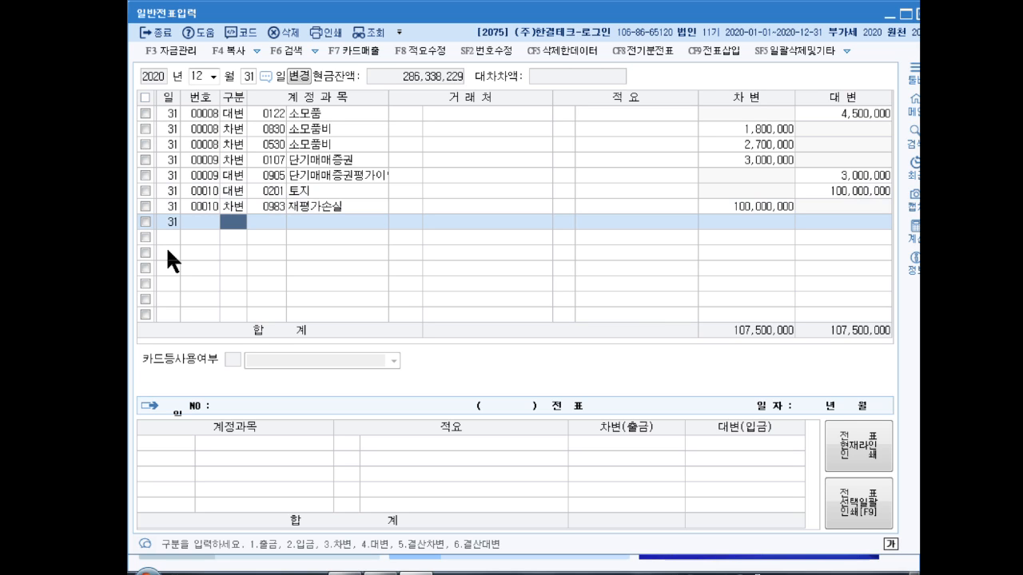
# Step: Leave the general journal and open closing data entry (결산자료입력) for January to December 2020
pyautogui.click(915, 13)
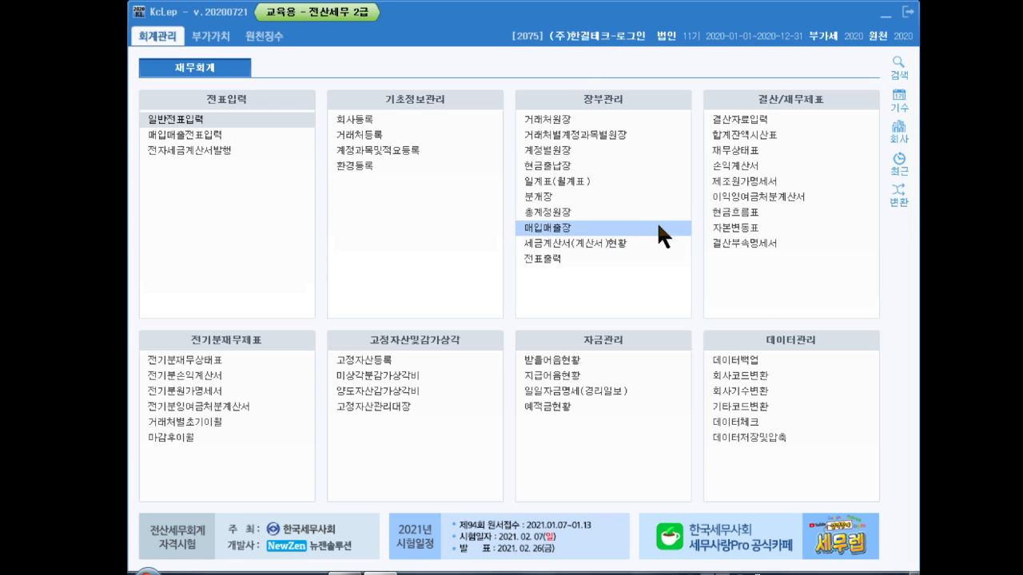
pyautogui.click(745, 119)
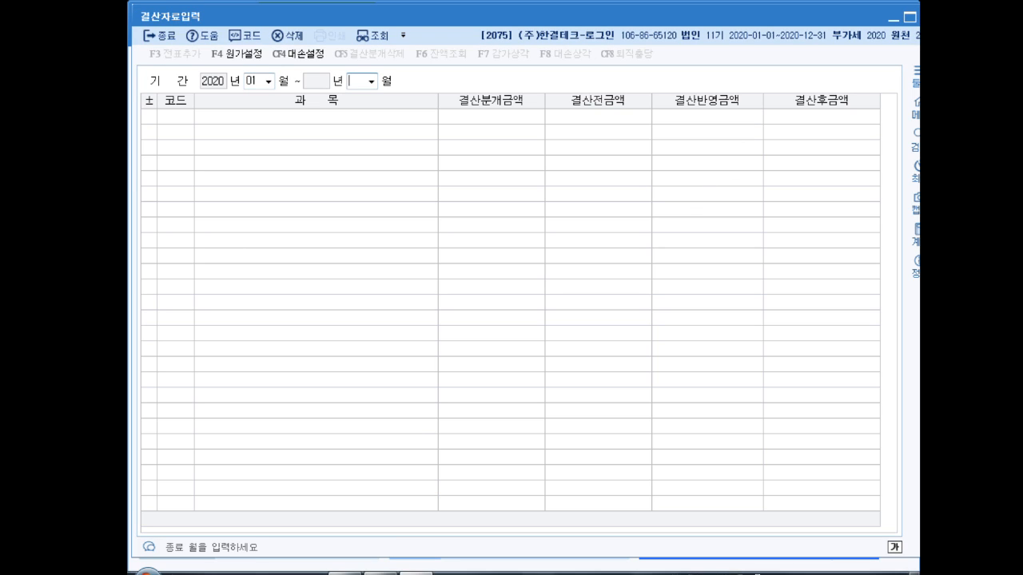
pyautogui.write('12')
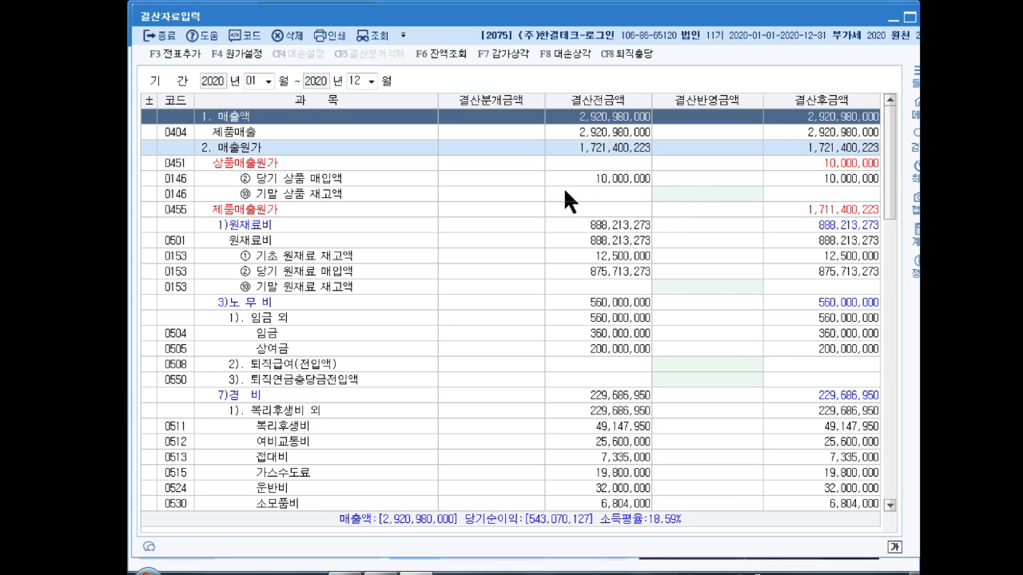
# Step: Open the bad debt calculation (대손상각) and examine the additional allowance amounts for accounts receivable and notes receivable
pyautogui.click(565, 56)
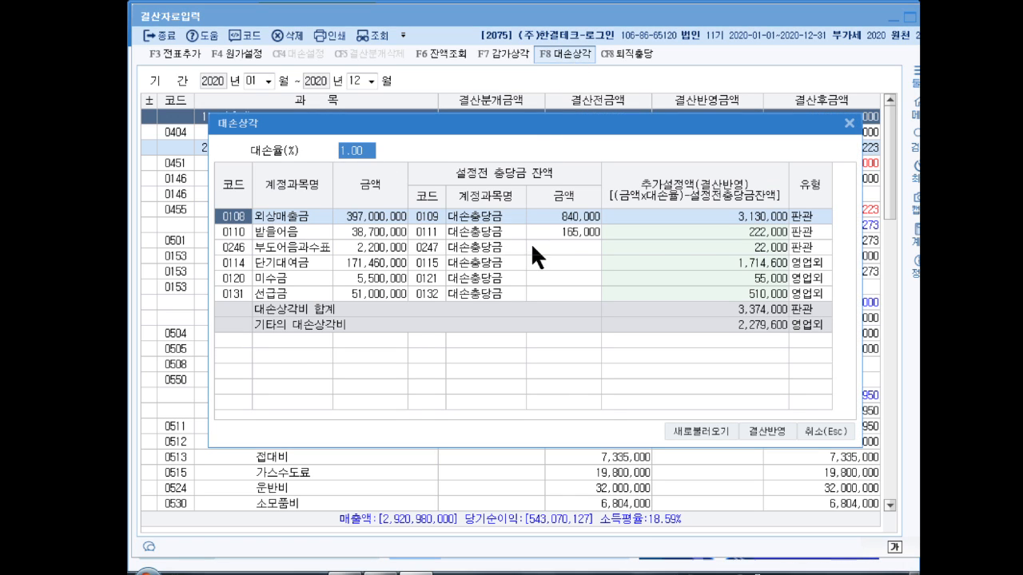
pyautogui.click(691, 230)
pyautogui.click(687, 219)
pyautogui.click(678, 228)
pyautogui.click(679, 217)
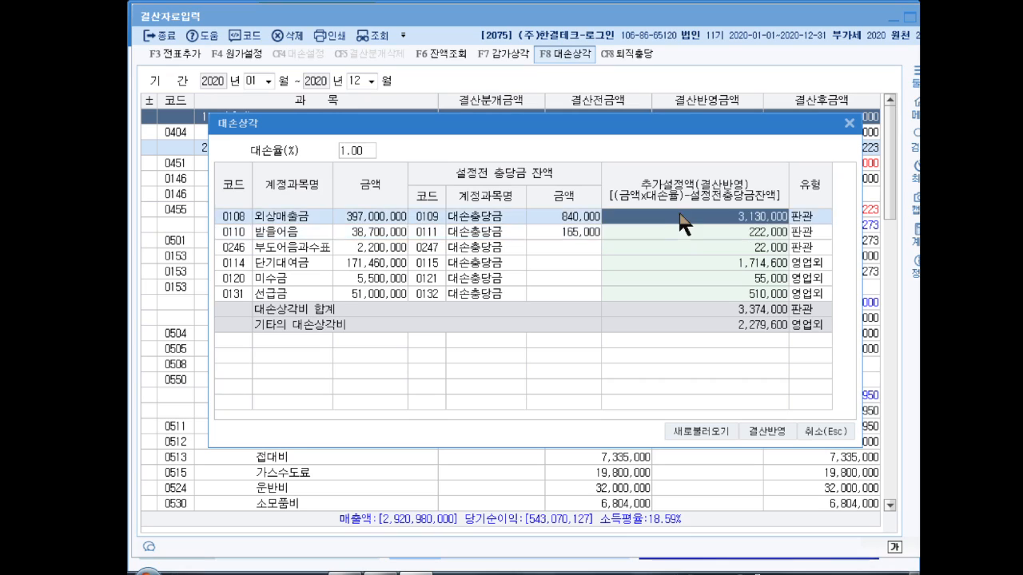
pyautogui.click(683, 228)
pyautogui.click(684, 218)
pyautogui.click(688, 230)
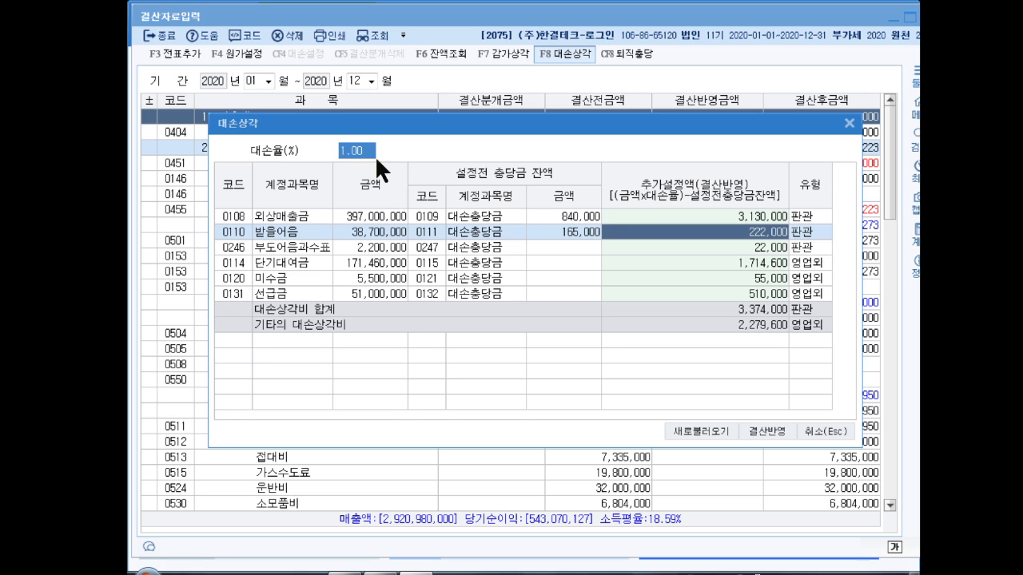
# Step: Recalculate the bad debt allowance at a 3% rate, read the accounts receivable amount, and close the calculation without saving
pyautogui.write('3')
pyautogui.press('Return')
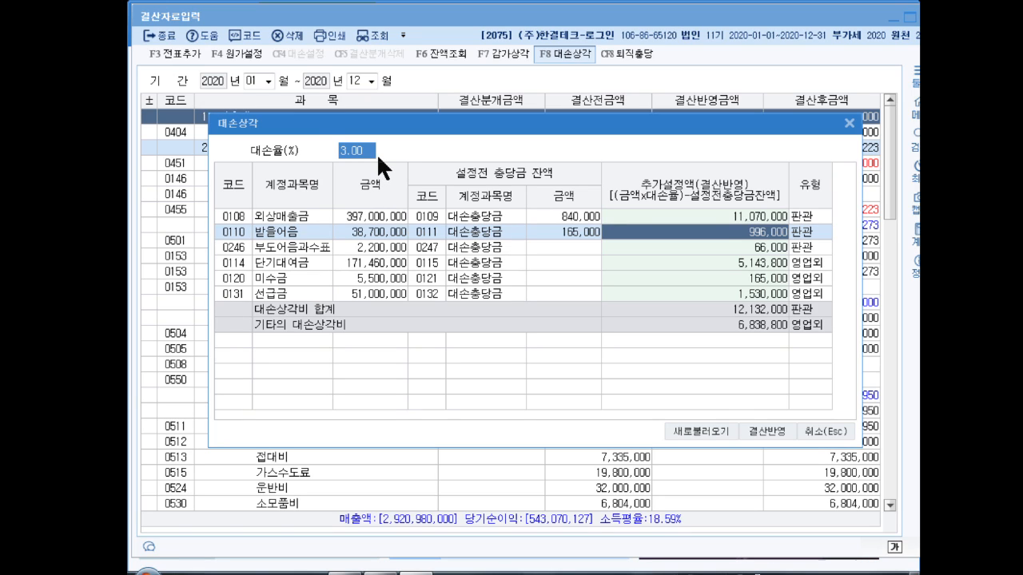
pyautogui.click(702, 220)
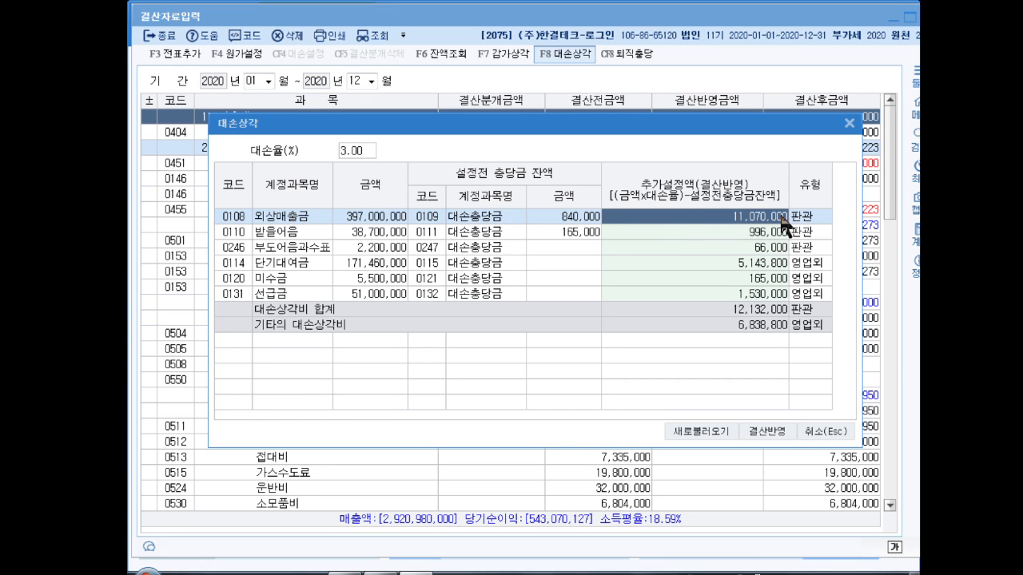
pyautogui.click(818, 430)
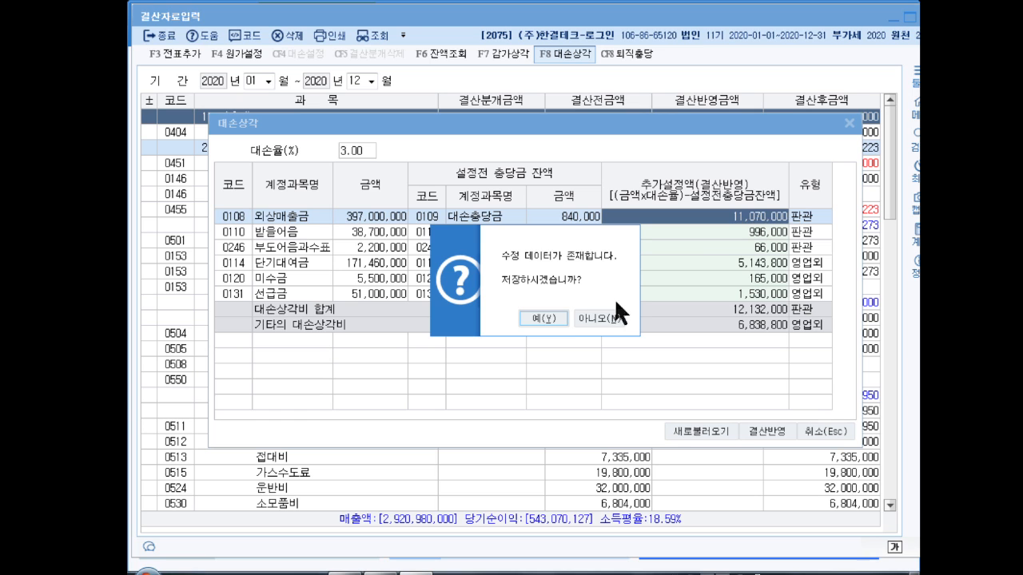
pyautogui.click(591, 318)
# Step: Enter 11,070,000 as the closing adjustment for bad debts on accounts receivable (외상매출금, 0108) under selling and administrative expenses
pyautogui.scroll(-6, 685, 345)
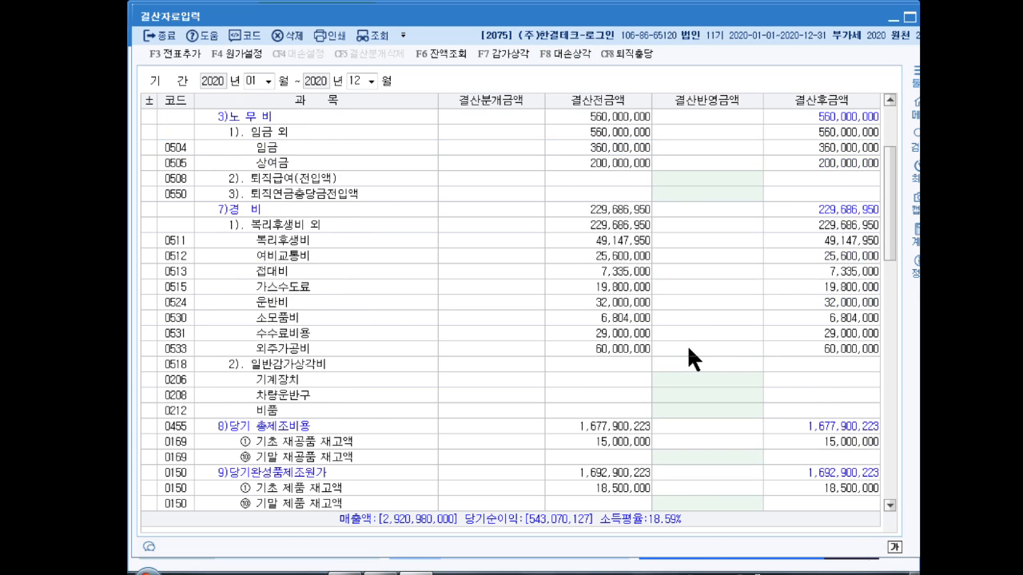
pyautogui.scroll(-6, 688, 348)
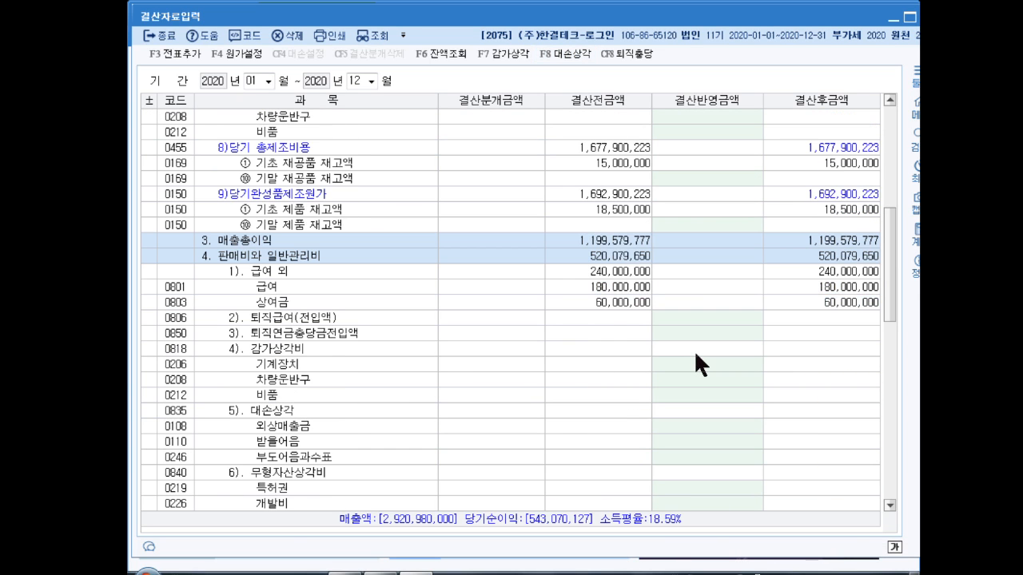
pyautogui.scroll(-1, 695, 364)
pyautogui.click(705, 394)
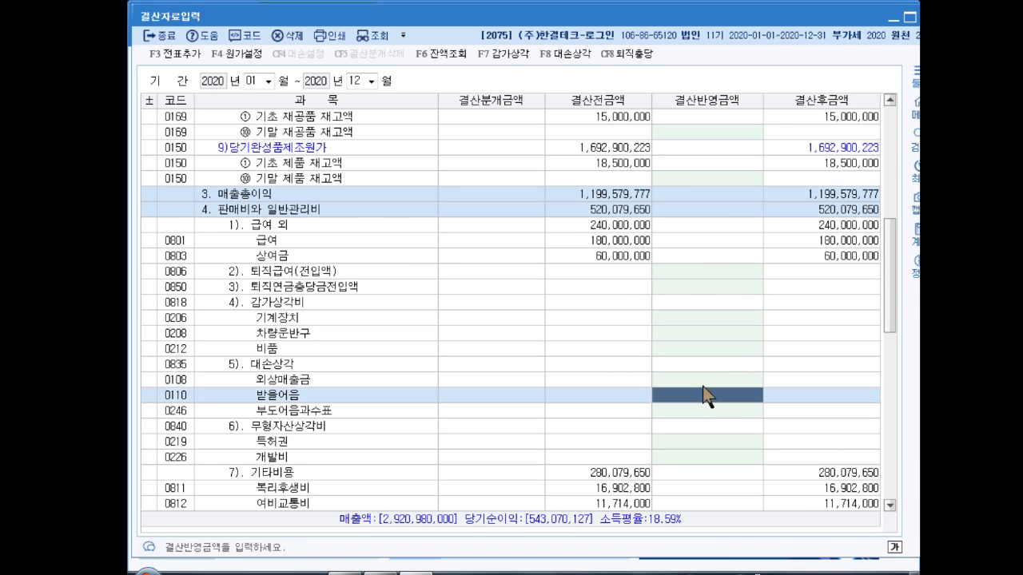
pyautogui.click(702, 381)
pyautogui.write('11070000')
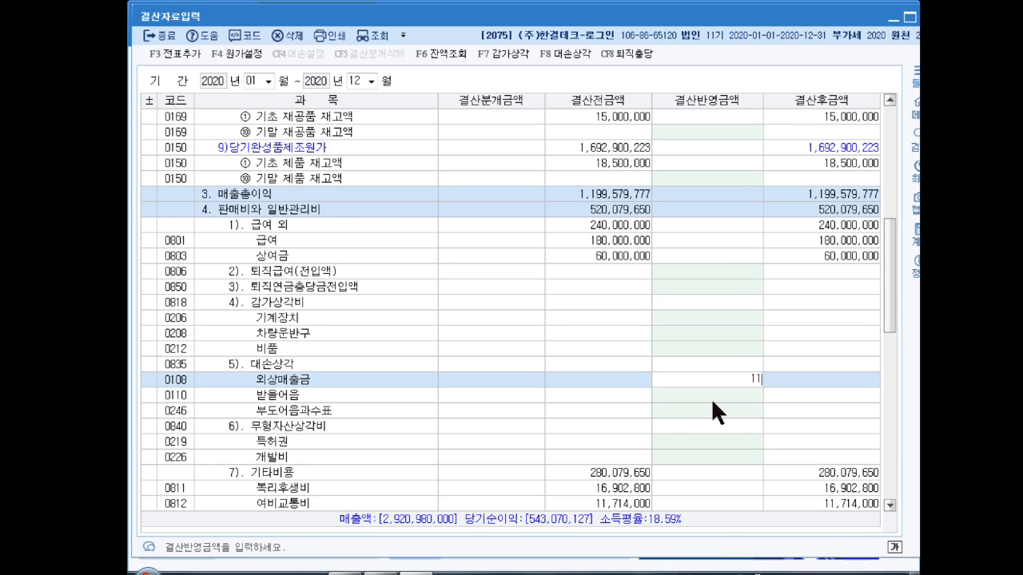
pyautogui.press('Return')
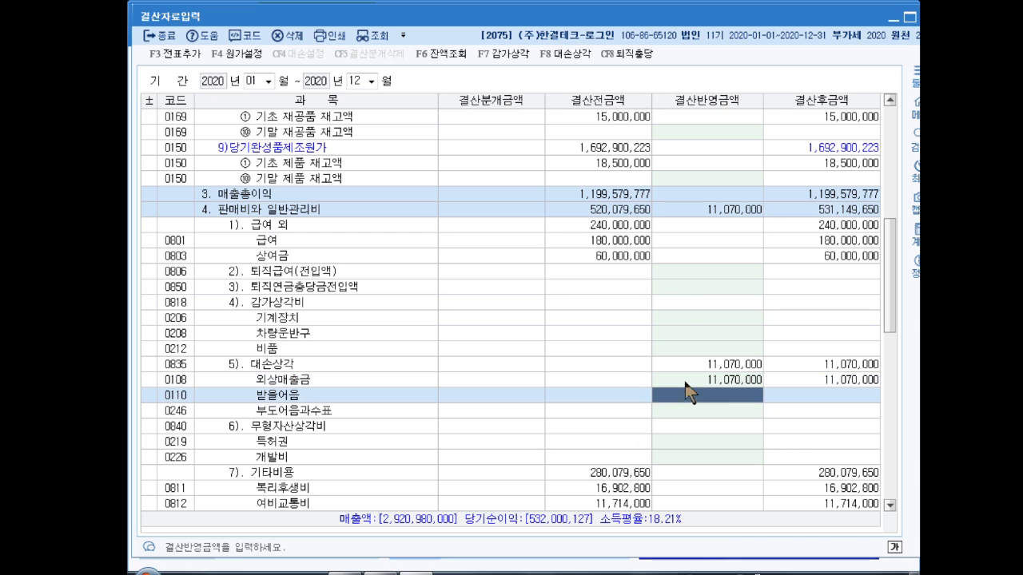
# Step: Check the notes receivable amount in the bad debt calculation, then enter 222,000 as the closing adjustment for notes receivable (받을어음, 0110)
pyautogui.click(569, 53)
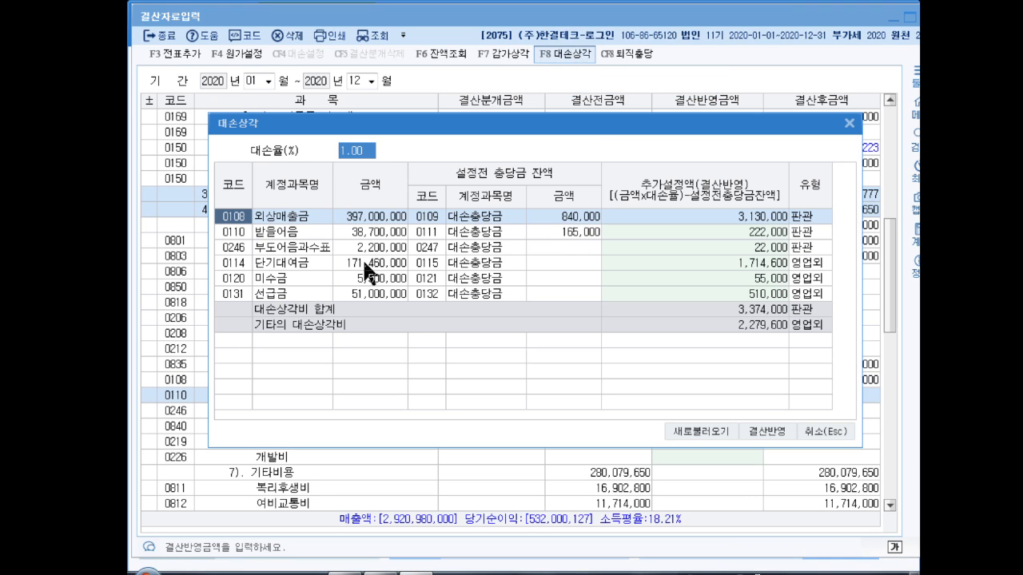
pyautogui.click(379, 238)
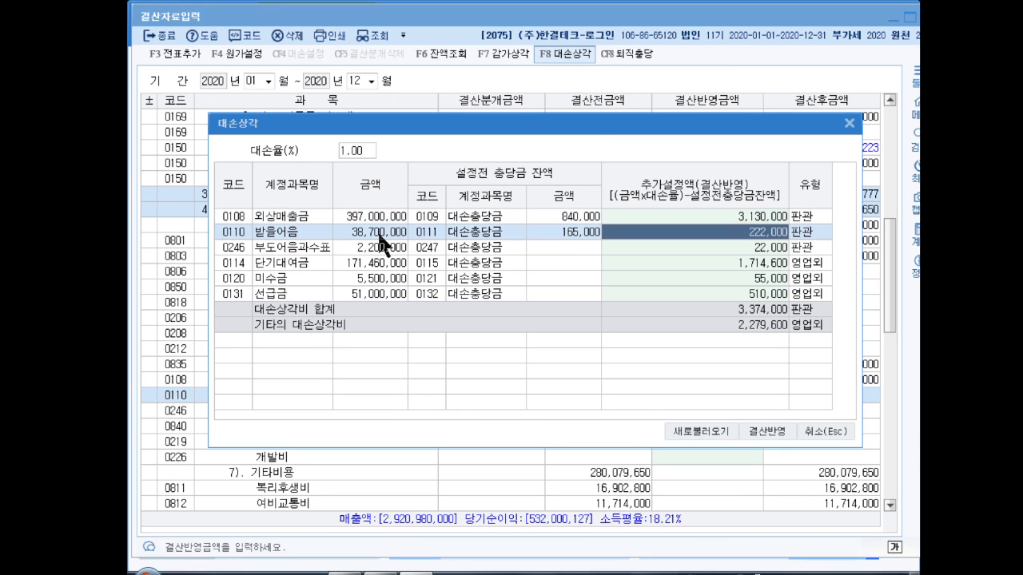
pyautogui.click(816, 426)
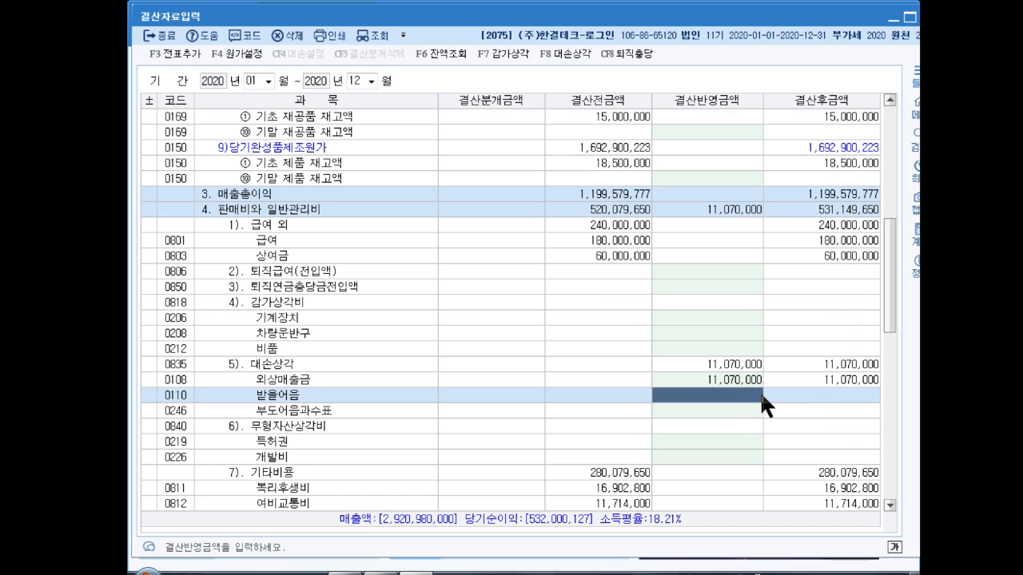
pyautogui.click(760, 391)
pyautogui.write('2220000')
pyautogui.press('Return')
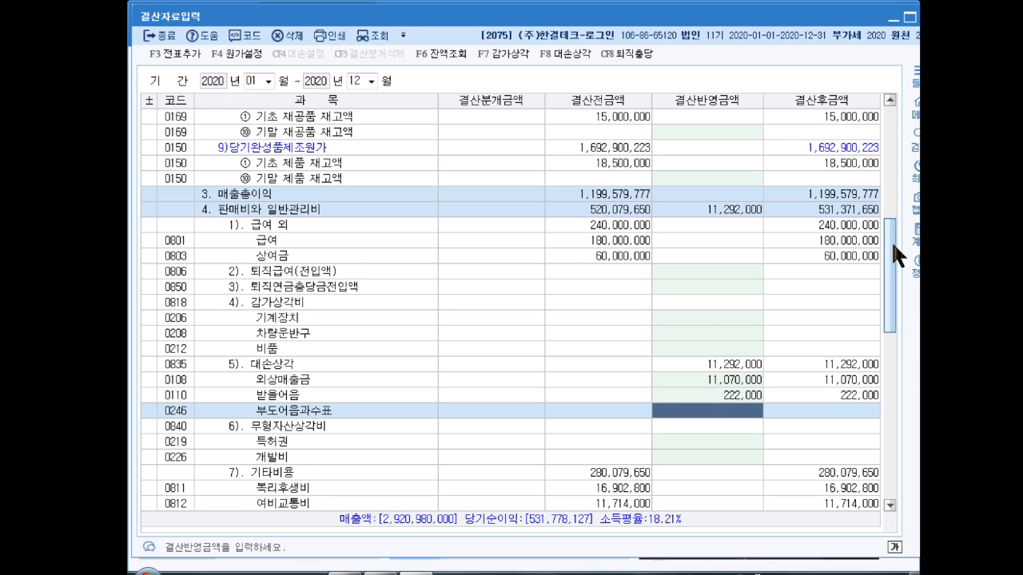
# Step: Under corporate income taxes (법인세등), enter closing adjustments of 2,000,000 for prepaid tax (선납세금) and 1,300,000 for the additional accrual (추가계상액)
pyautogui.moveTo(891, 241); pyautogui.dragTo(902, 442)
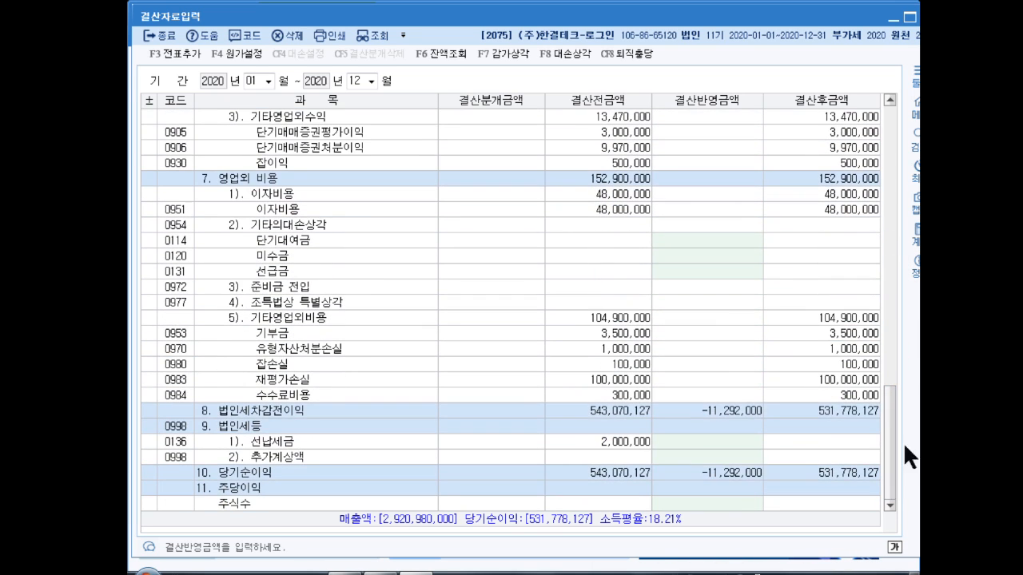
pyautogui.click(711, 443)
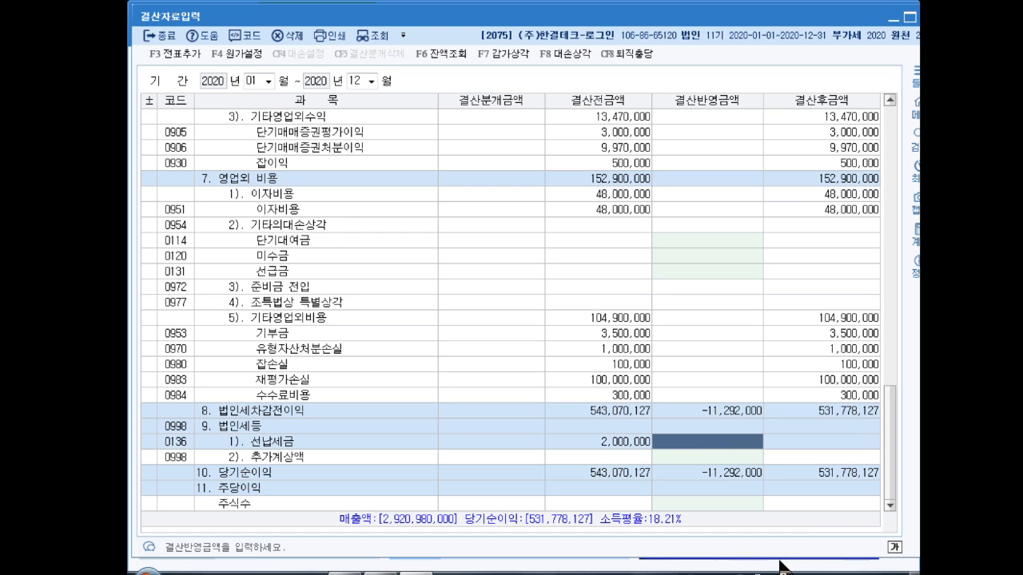
pyautogui.write('2000000')
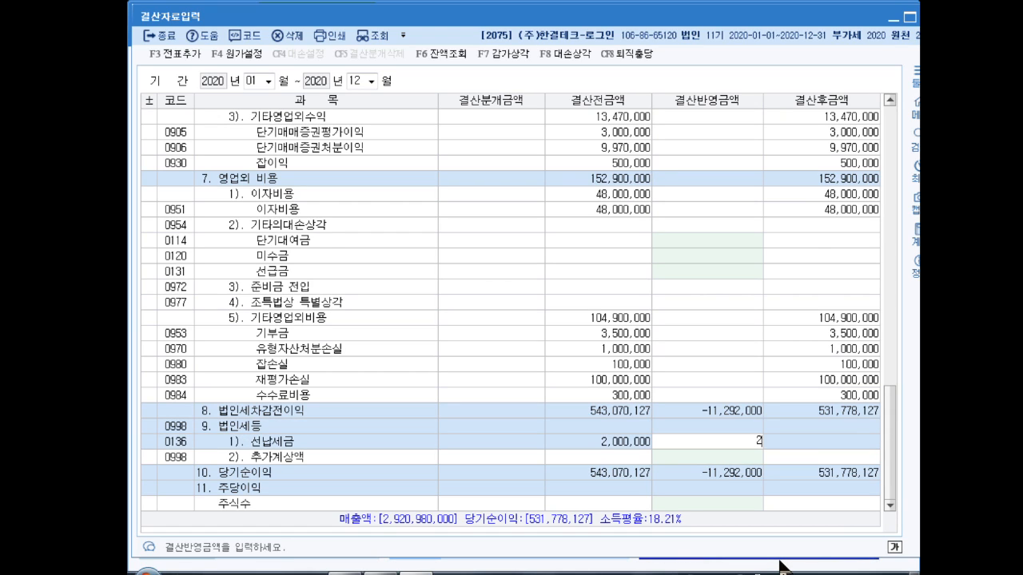
pyautogui.press('Return')
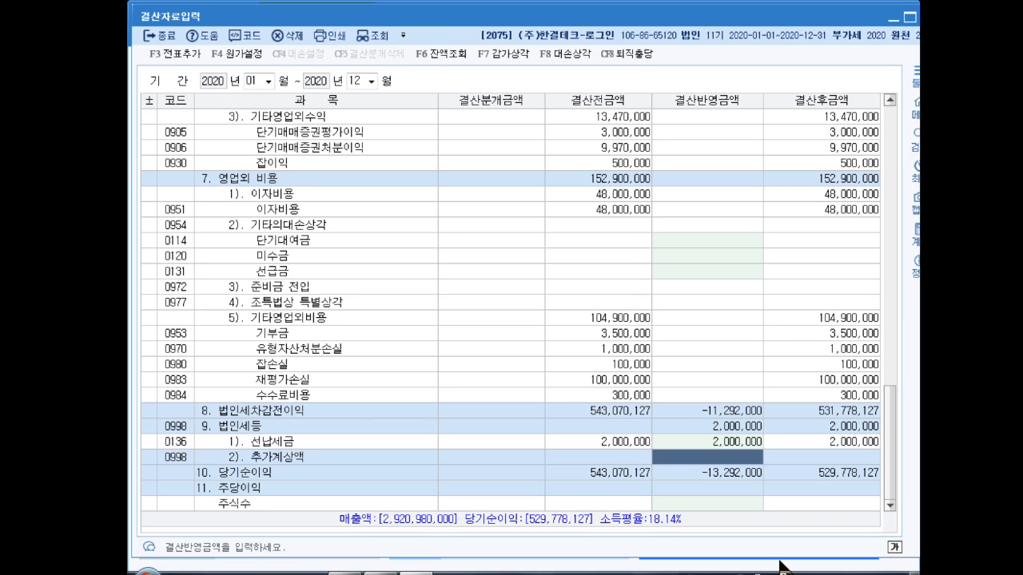
pyautogui.write('1300000')
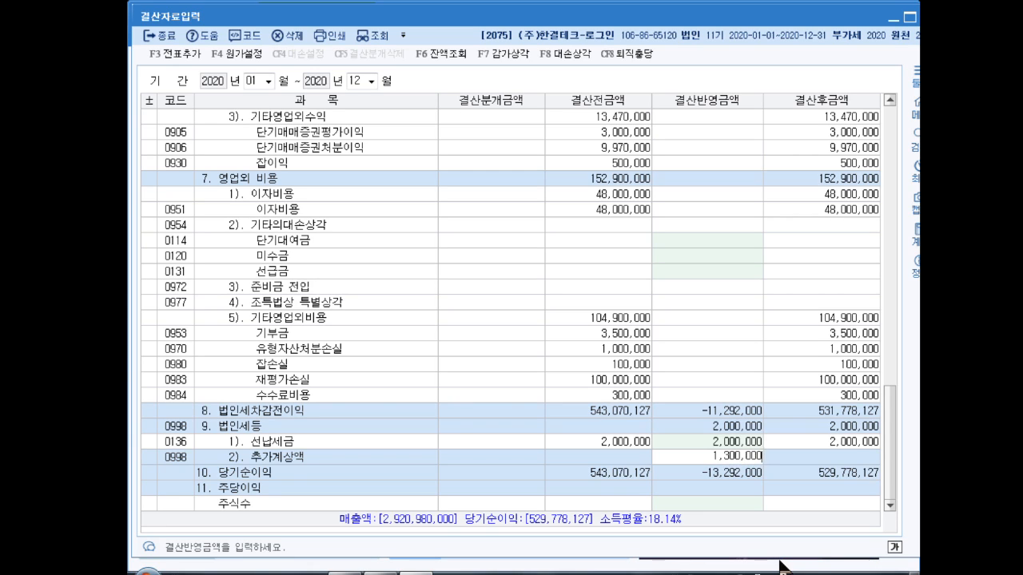
pyautogui.press('Return')
pyautogui.press('Up')
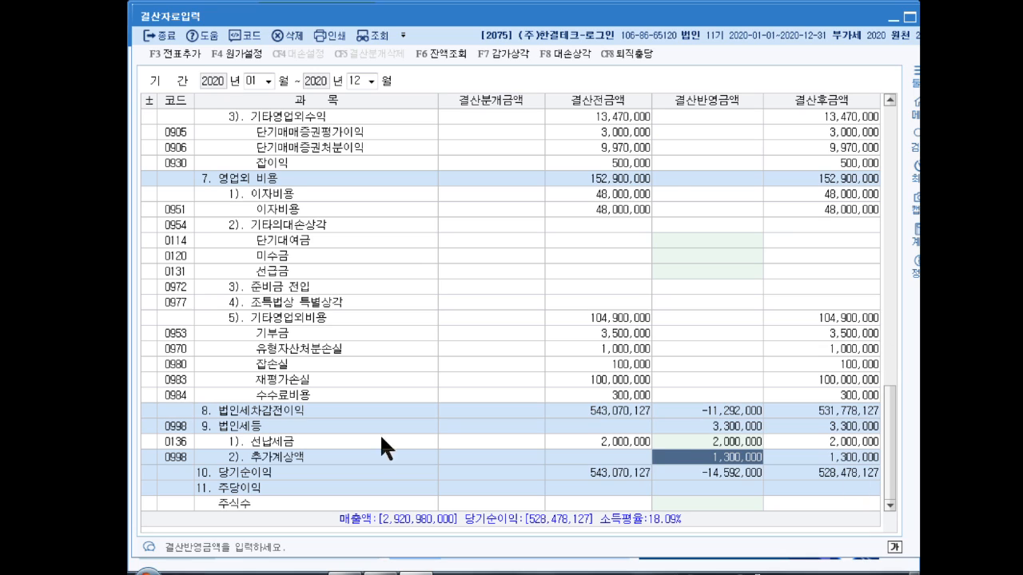
pyautogui.click(700, 426)
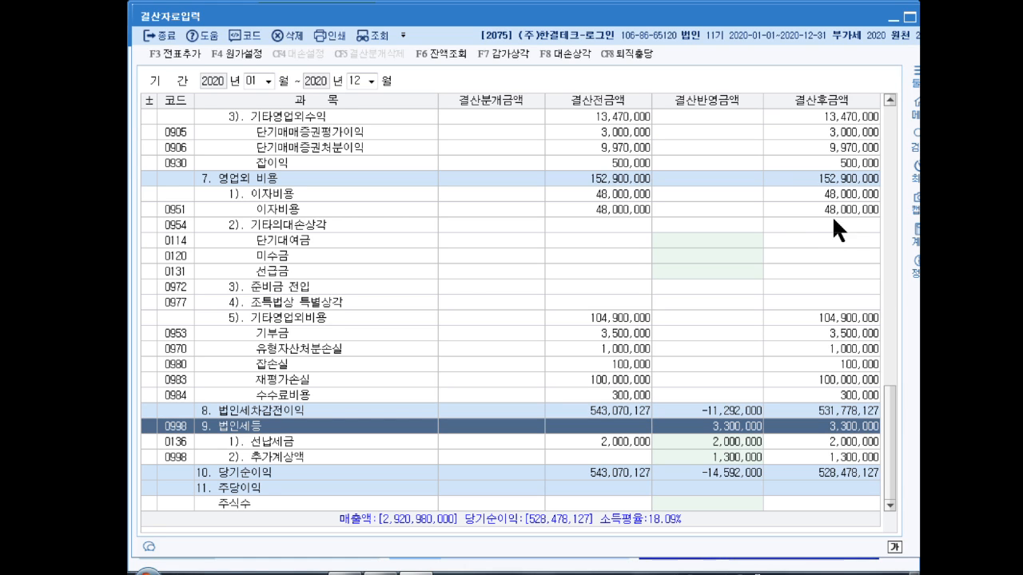
# Step: Leave closing data entry and open payroll data entry (급여자료입력) in the withholding tax module
pyautogui.click(926, 17)
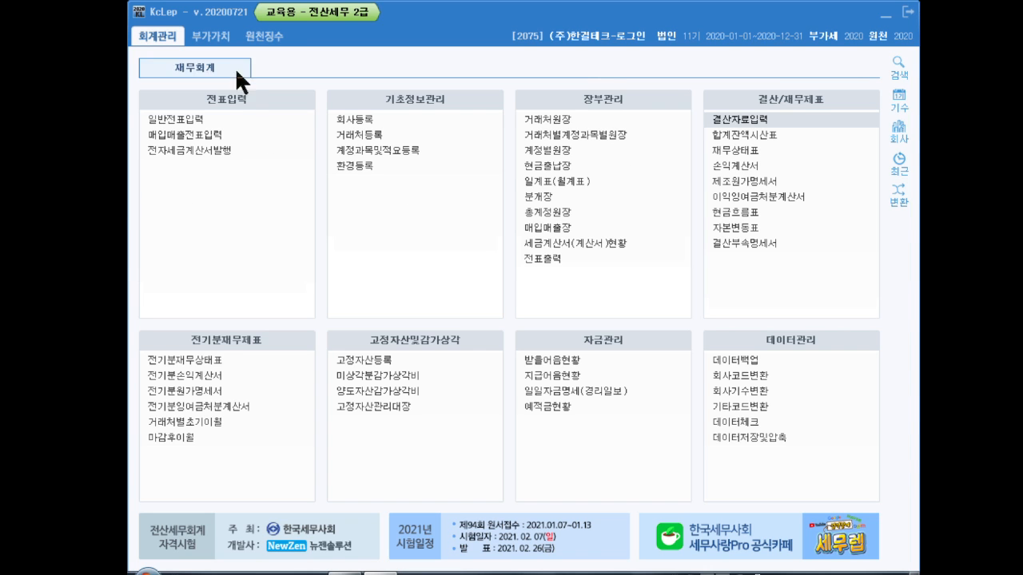
pyautogui.click(252, 31)
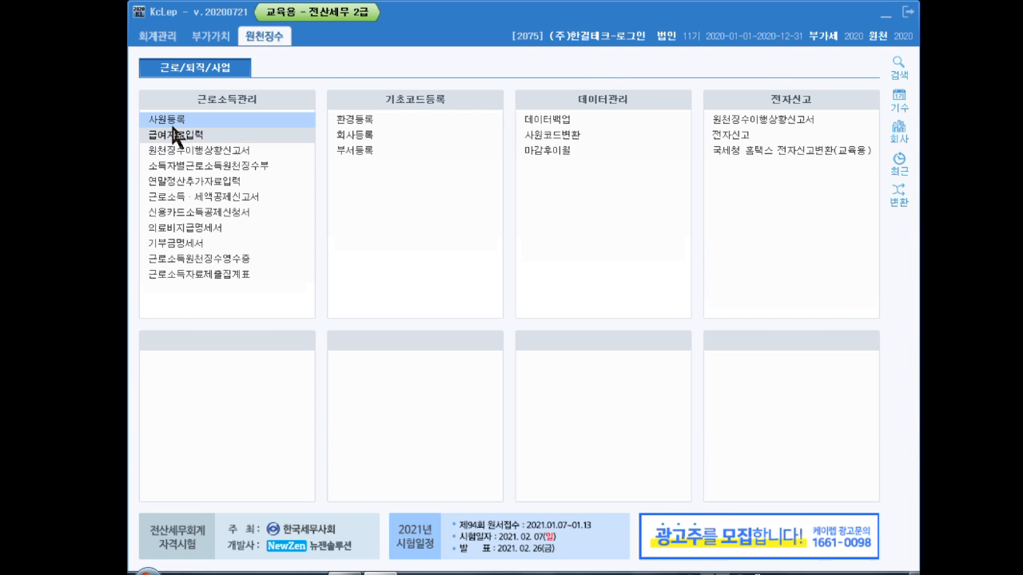
pyautogui.click(171, 132)
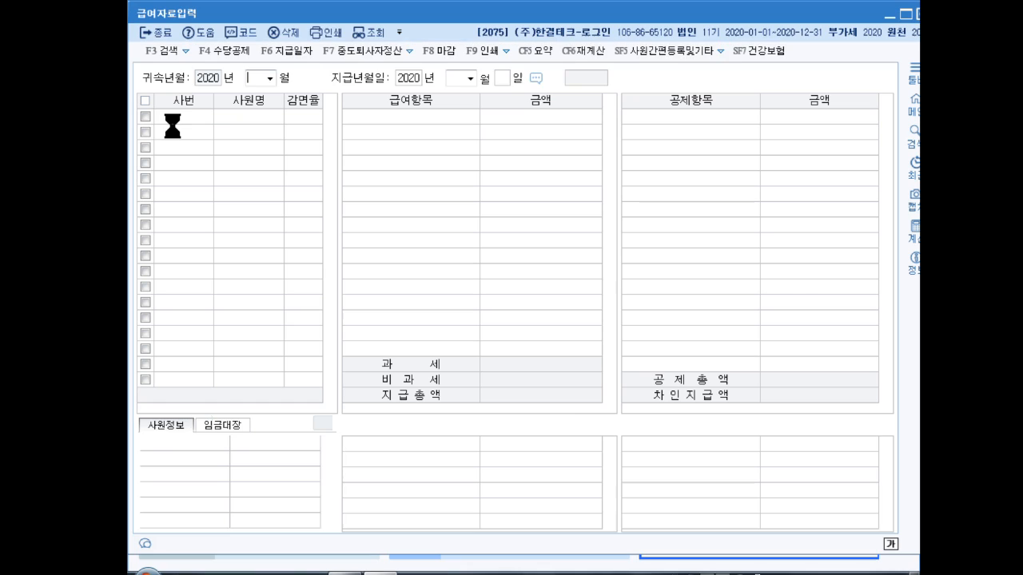
# Step: Open the allowance and deduction registration (수당공제등록) and set the position allowance (직책수당) to not used (부)
pyautogui.click(231, 49)
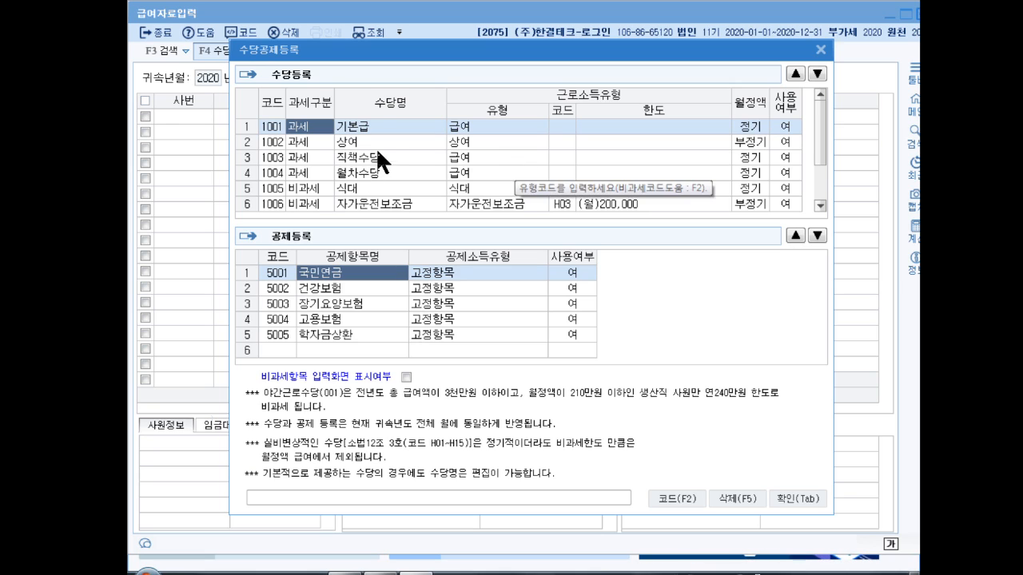
pyautogui.click(397, 143)
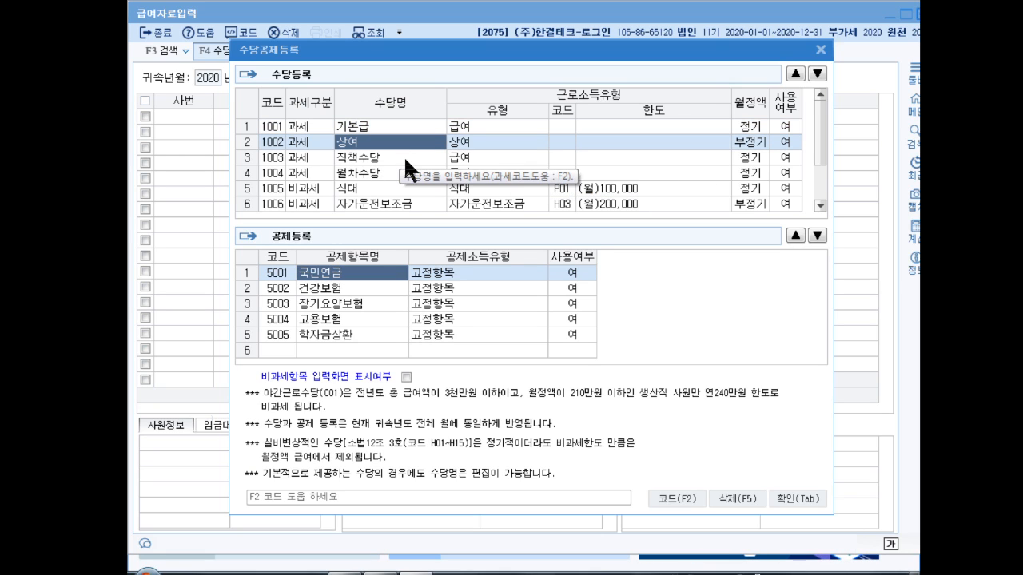
pyautogui.click(404, 157)
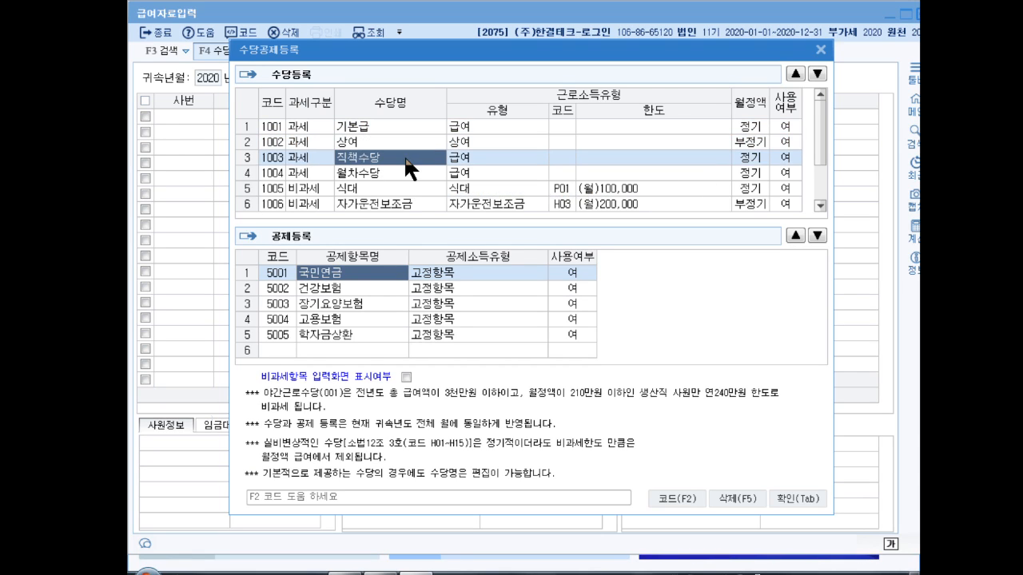
pyautogui.click(781, 159)
pyautogui.click(729, 156)
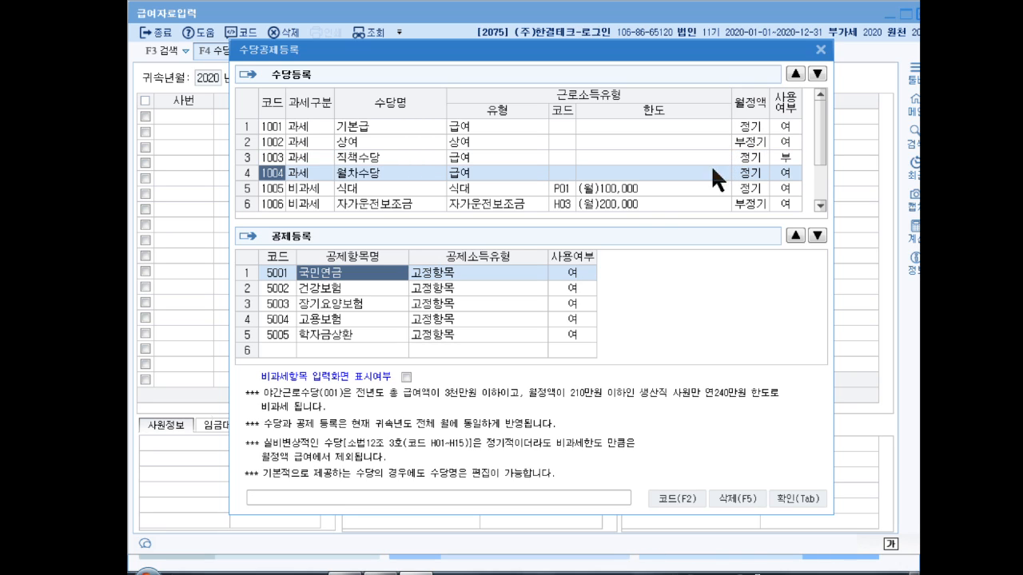
# Step: Set the own-car driving subsidy (자가운전보조금) and the night work allowance (야간근로수당) to not used (부)
pyautogui.click(387, 188)
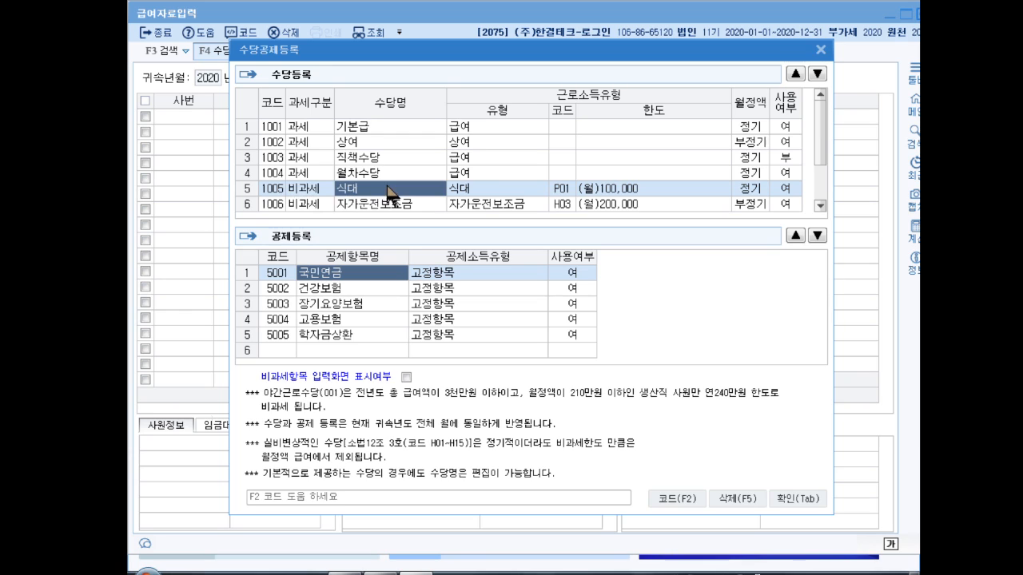
pyautogui.scroll(-1, 819, 134)
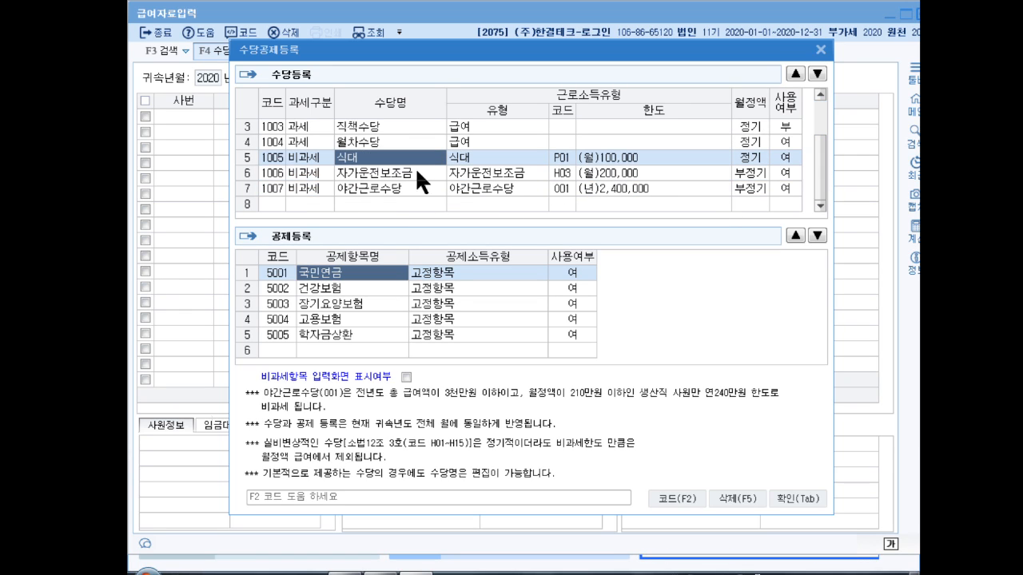
pyautogui.click(778, 173)
pyautogui.click(750, 155)
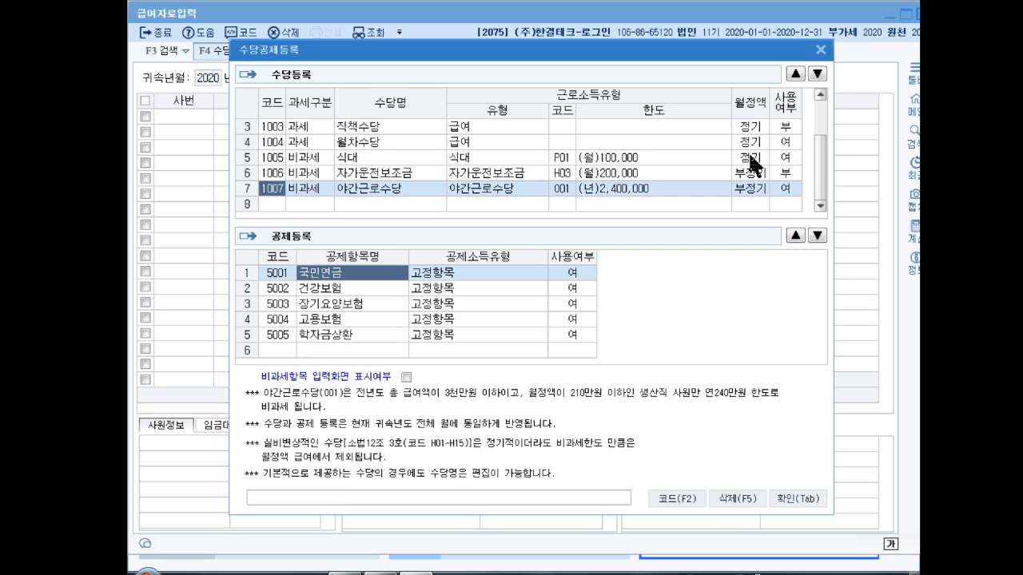
pyautogui.click(793, 189)
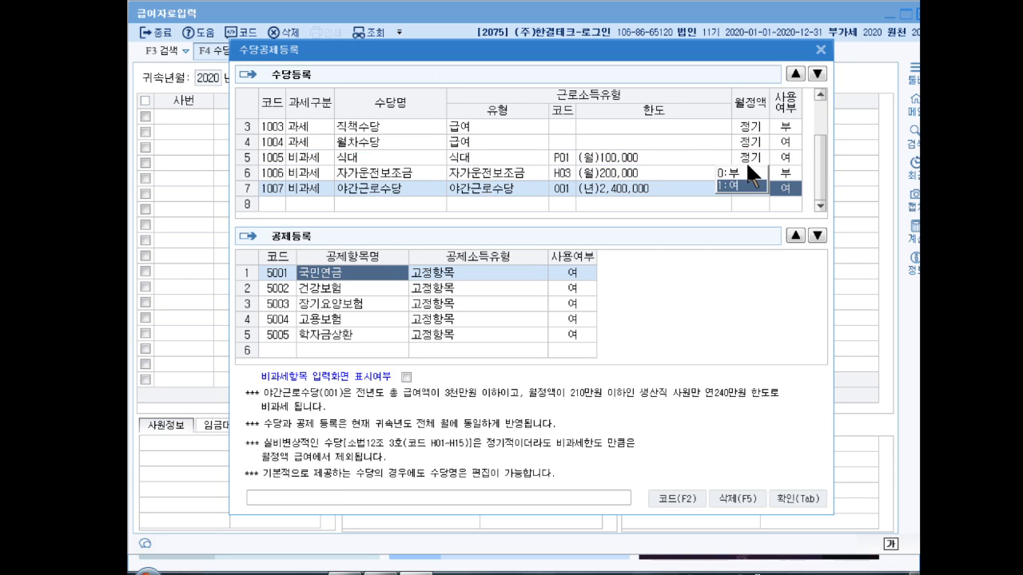
pyautogui.click(735, 172)
# Step: Add a tax-exempt (비과세) childcare allowance, 육아수당, with exemption code Q01 as a regular payment
pyautogui.click(304, 201)
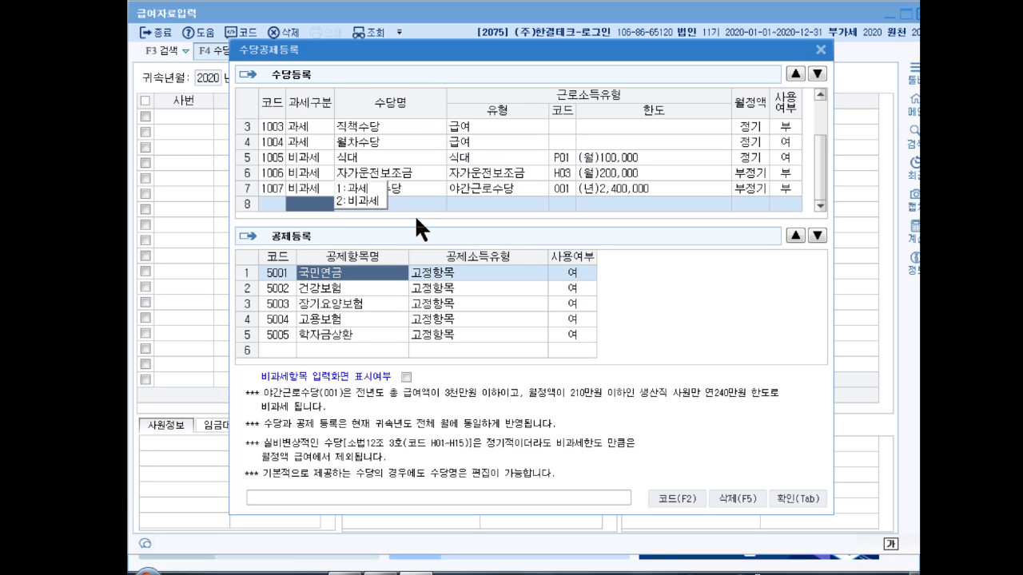
pyautogui.press('2')
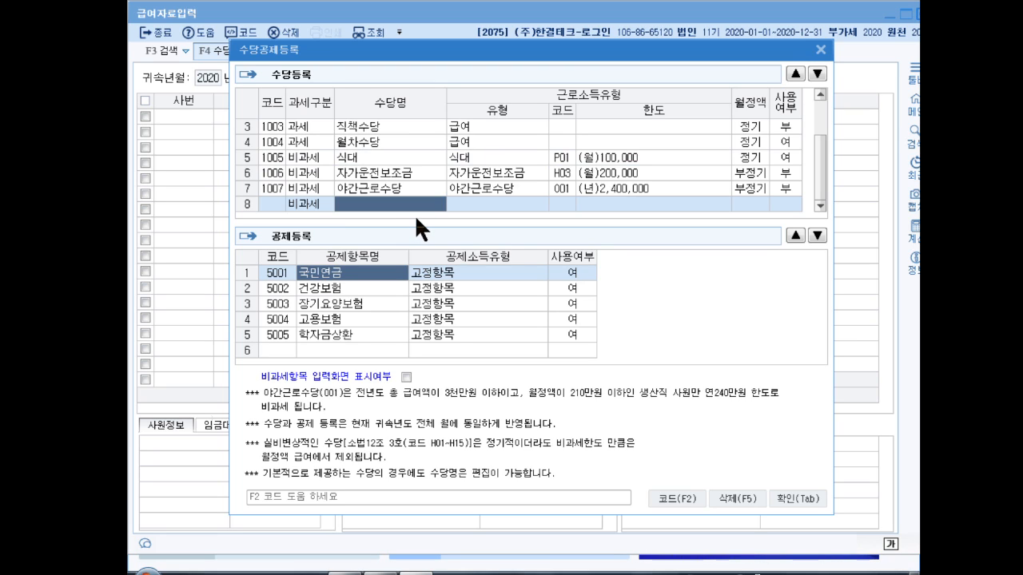
pyautogui.press('F2')
pyautogui.write('육아수')
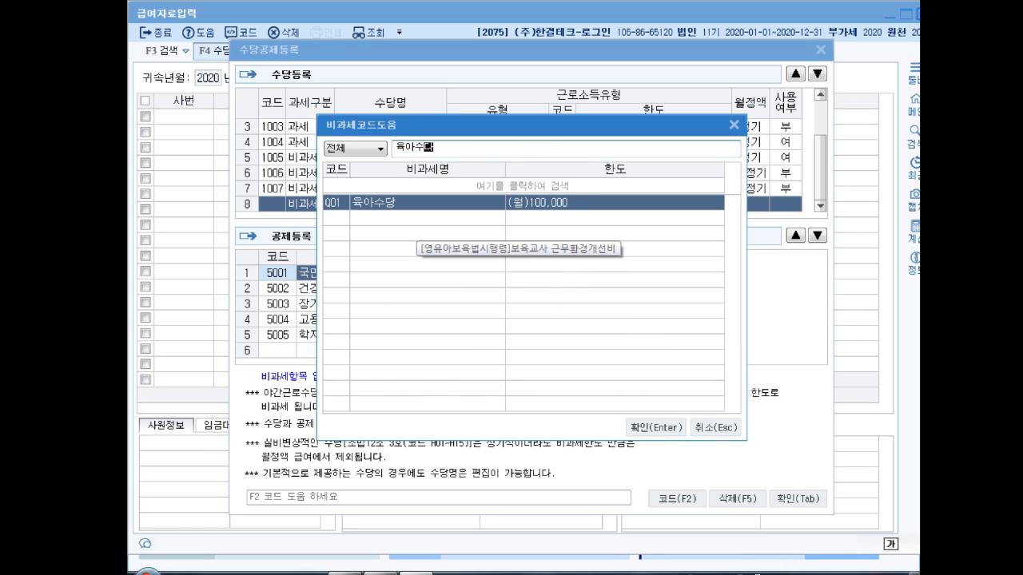
pyautogui.press('Return')
pyautogui.press('Return')
pyautogui.press('Return')
pyautogui.press('Return')
pyautogui.press('Return')
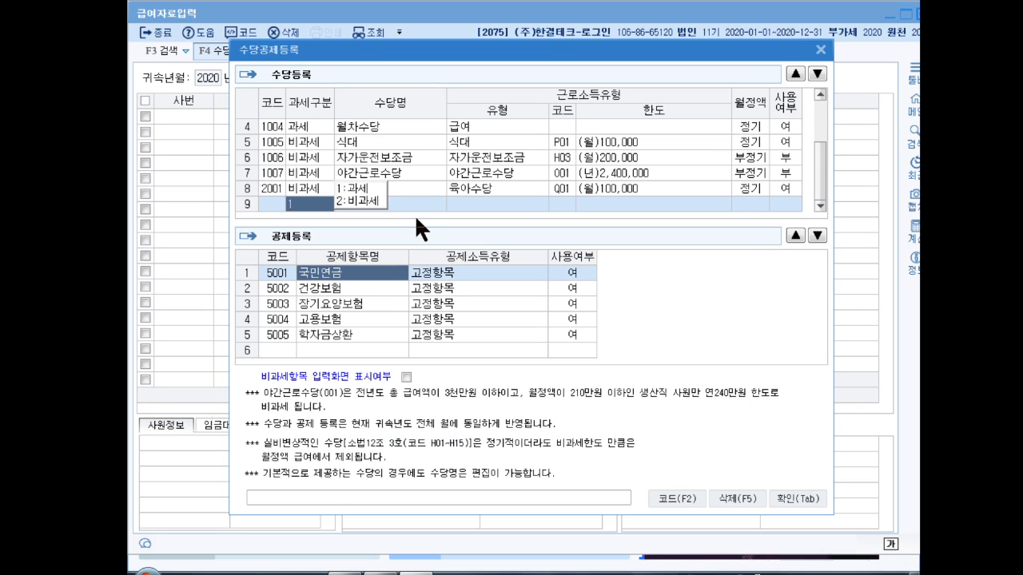
# Step: Add a taxable (과세) commuting allowance named 출퇴근수당 and confirm the allowance and deduction registration
pyautogui.write('1출ㄴ퇴')
pyautogui.press('BackSpace')
pyautogui.press('BackSpace')
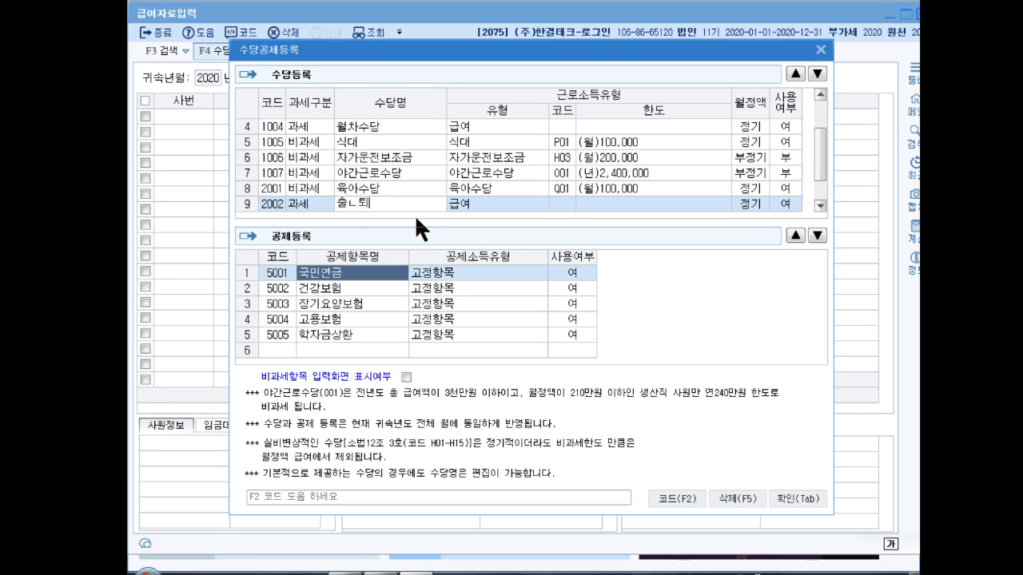
pyautogui.write('퇴근수당')
pyautogui.press('Return')
pyautogui.press('Return')
pyautogui.press('Return')
pyautogui.press('Return')
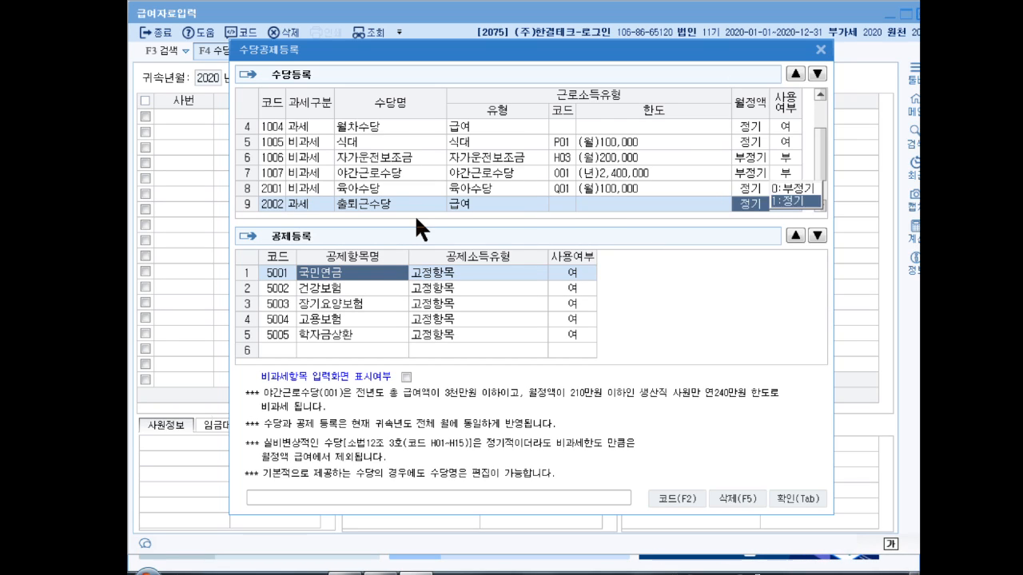
pyautogui.press('Up')
pyautogui.press('Right')
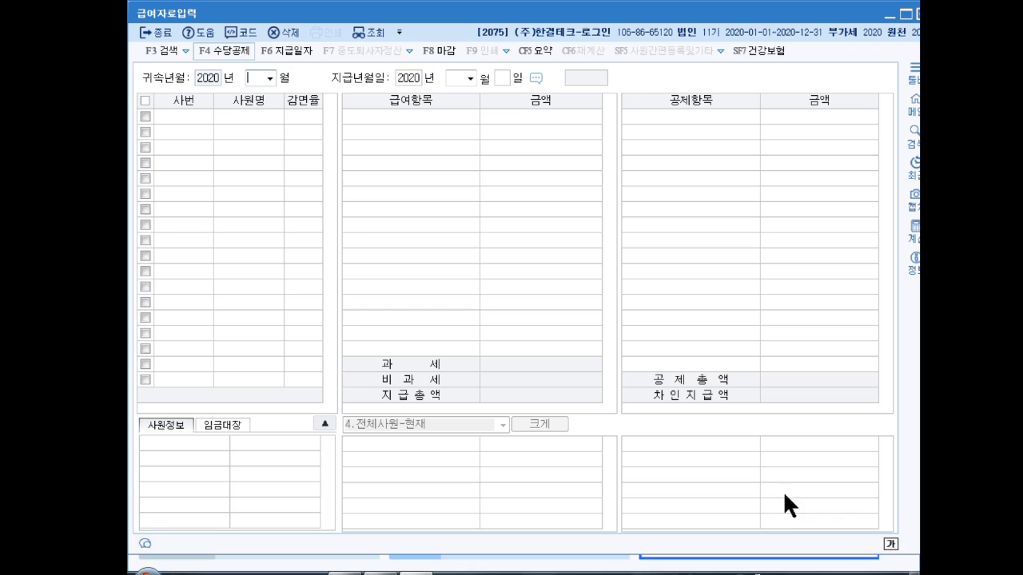
pyautogui.click(785, 495)
# Step: Set the payroll attribution month to July 2020 and the payment date to 31 July 2020
pyautogui.write('7')
pyautogui.press('Return')
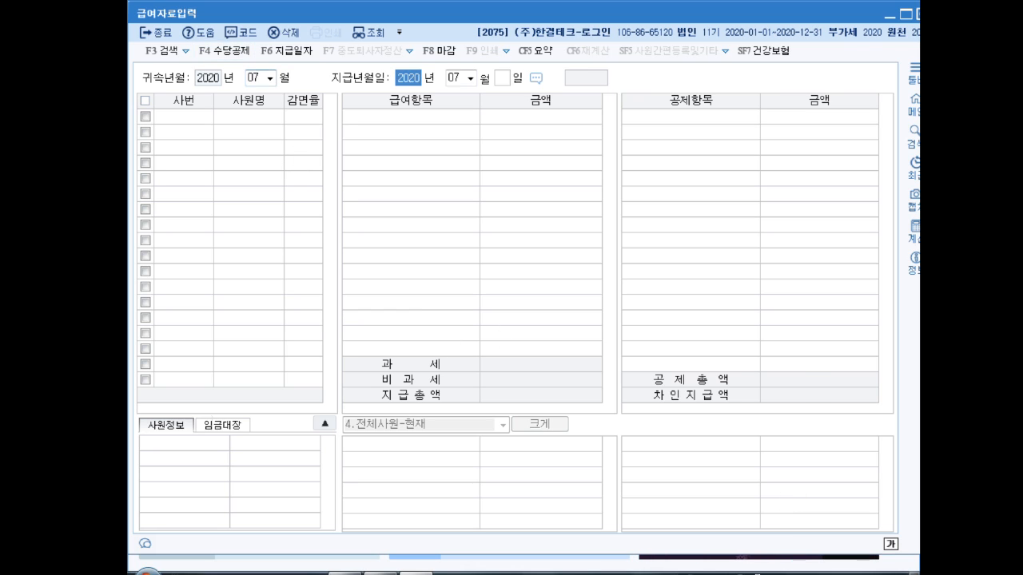
pyautogui.press('Return')
pyautogui.press('Return')
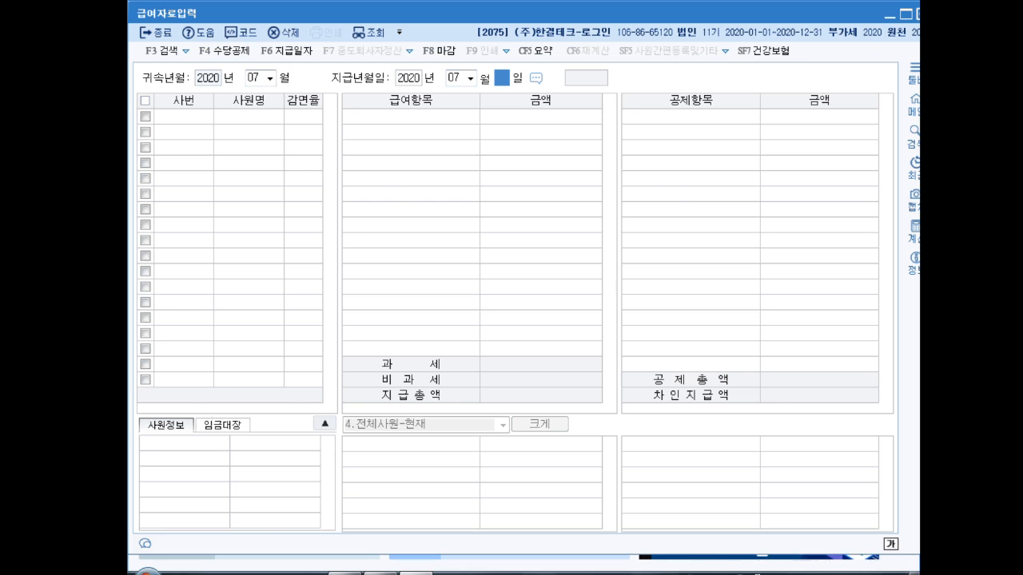
pyautogui.press('Return')
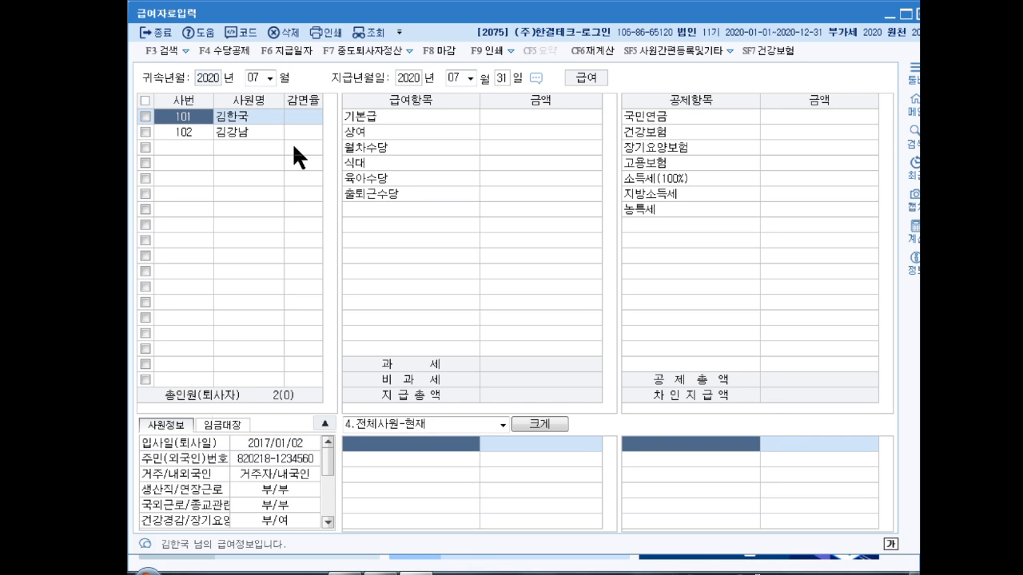
# Step: Enter the first employee's basic pay (기본급) as 2,200,000 and monthly leave allowance (월차수당) as 400,000
pyautogui.press('Return')
pyautogui.write('2')
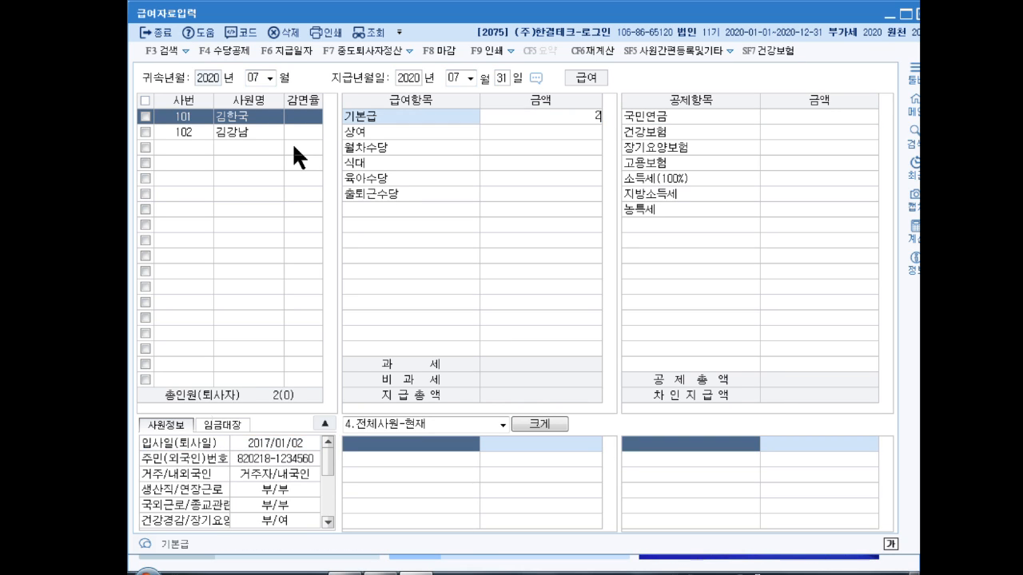
pyautogui.write(',200,000')
pyautogui.press('Return')
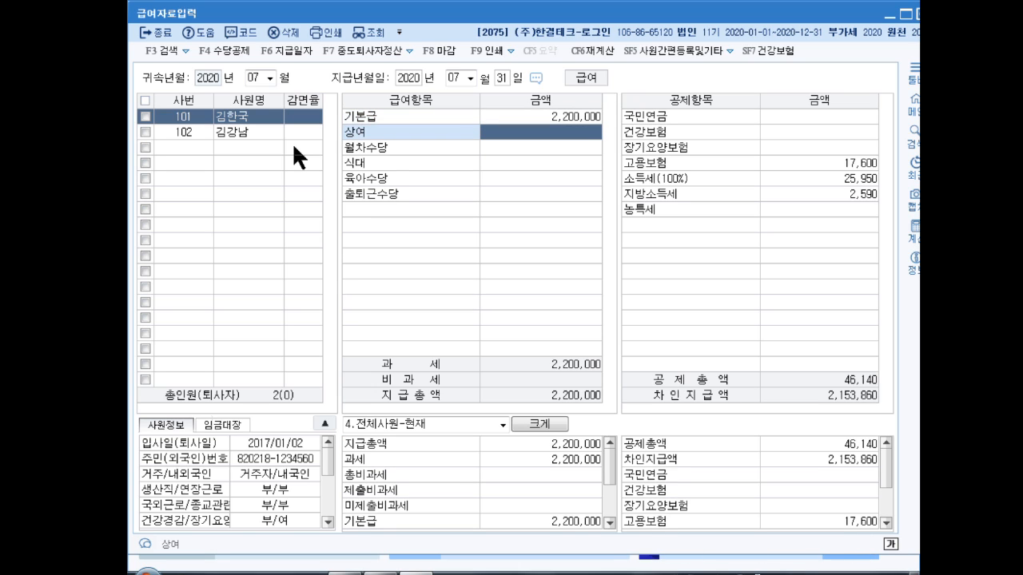
pyautogui.press('Return')
pyautogui.write('4000000')
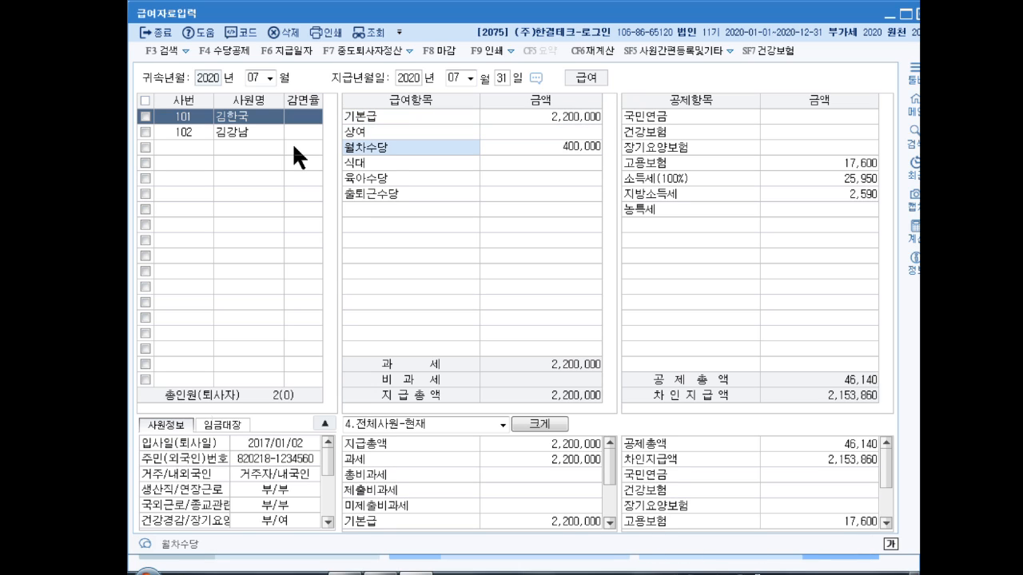
pyautogui.press('Return')
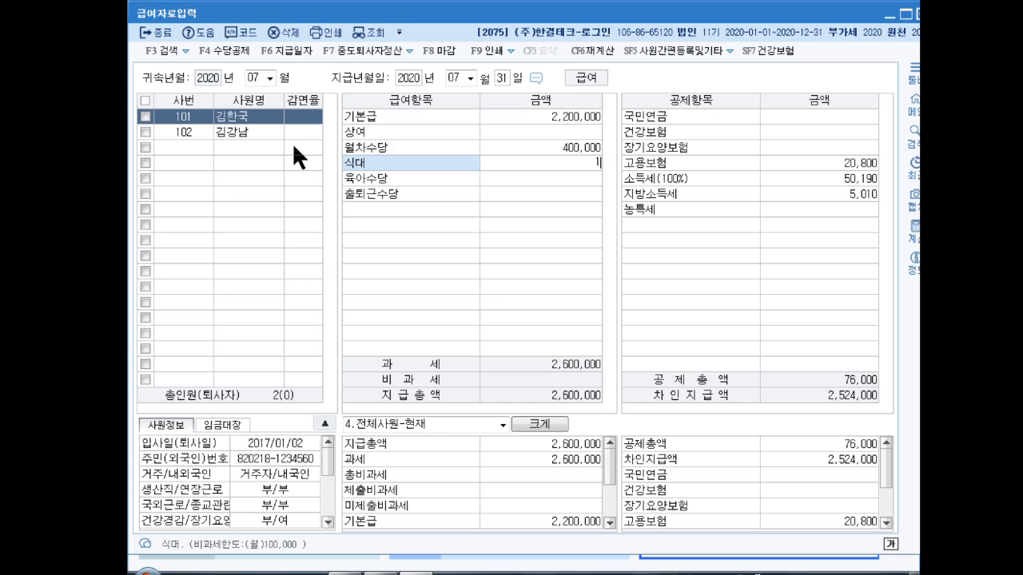
# Step: Enter the first employee's meal allowance (식대) as 150,000, childcare allowance (육아수당) as 200,000 and commuting allowance (출퇴근수당) as 200,000
pyautogui.write('1500000')
pyautogui.press('Return')
pyautogui.write('2000000')
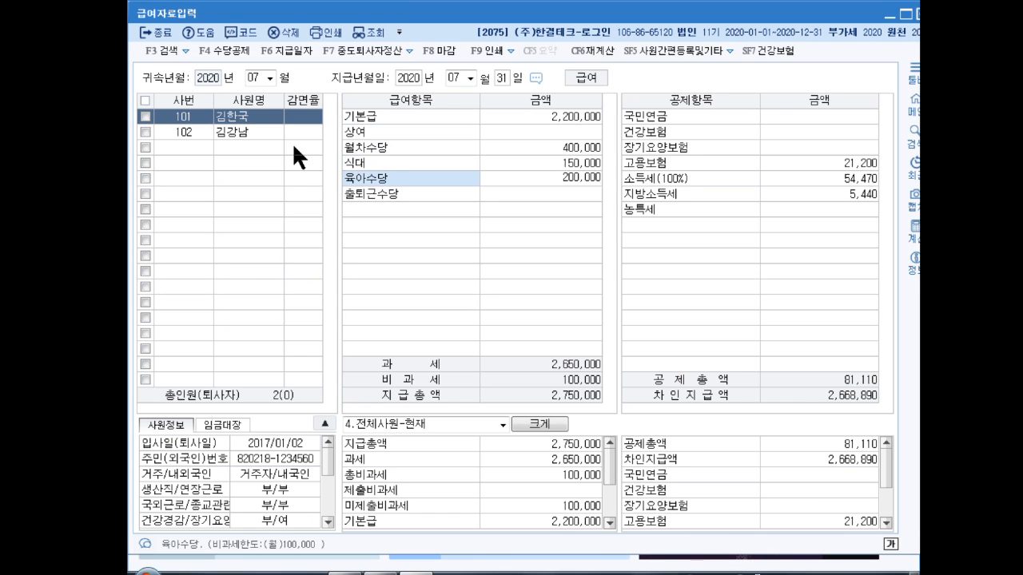
pyautogui.press('Return')
pyautogui.write('2000000')
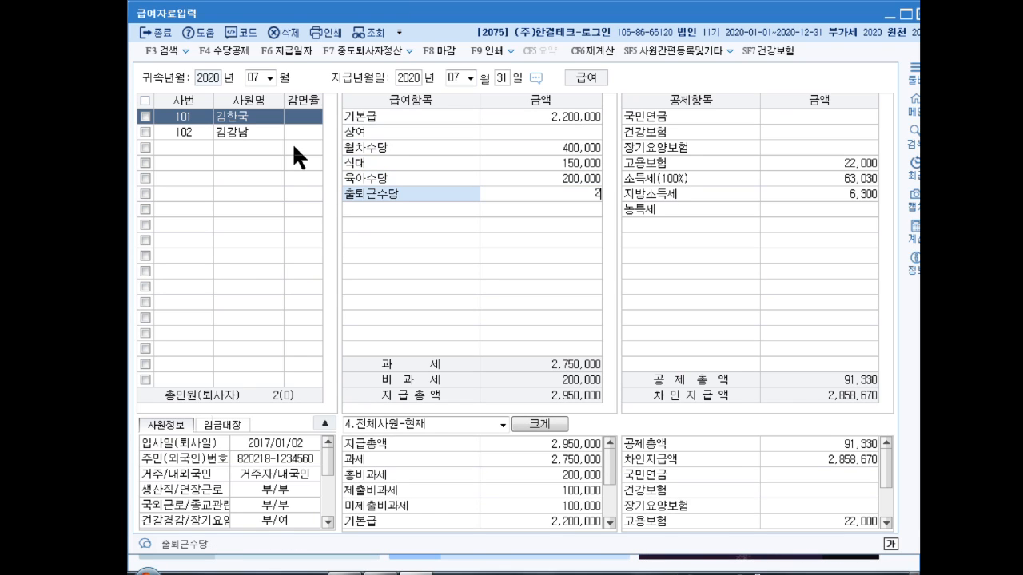
pyautogui.press('Return')
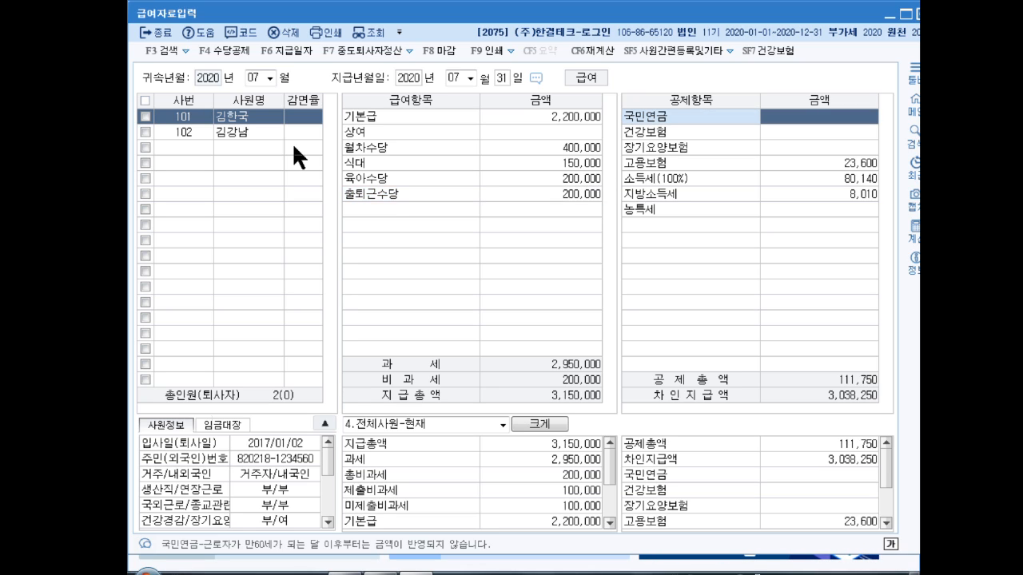
# Step: Enter the first employee's deductions: 국민연금 99,000, 건강보험 67,320, 장기요양보험 4,400 and 고용보험 19,170
pyautogui.write('990000')
pyautogui.press('Return')
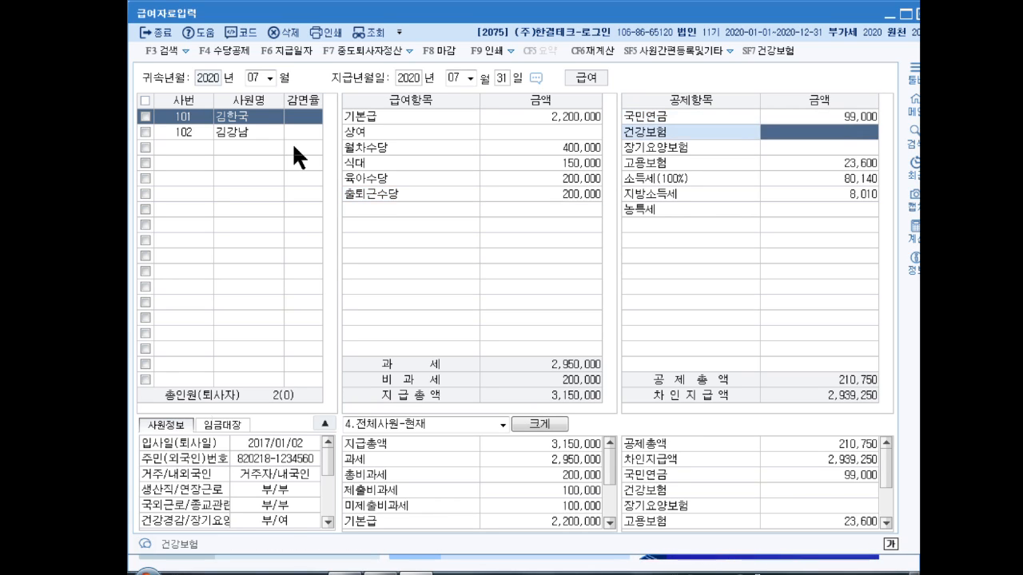
pyautogui.write('67320')
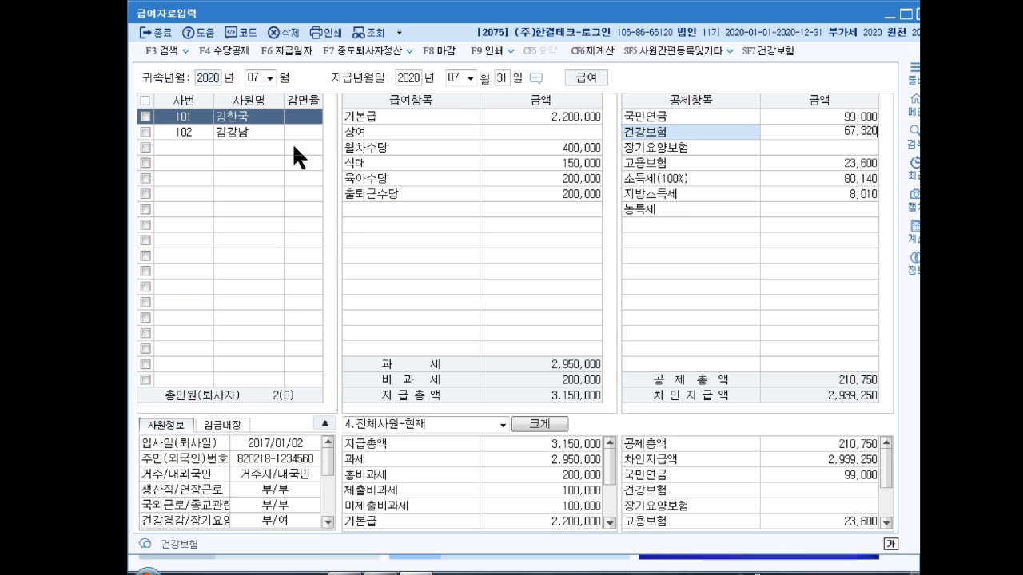
pyautogui.press('Return')
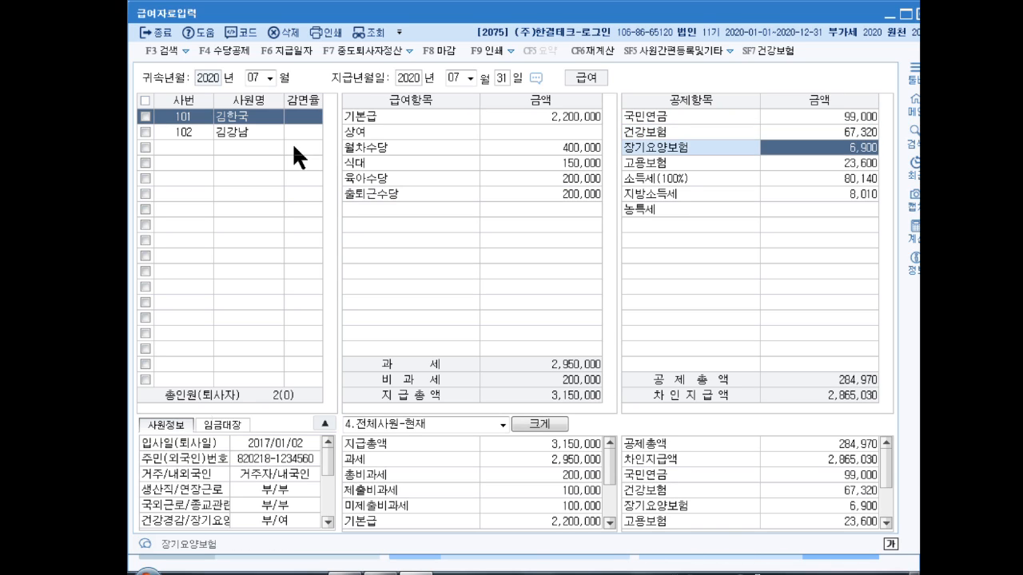
pyautogui.press('BackSpace')
pyautogui.write('4400')
pyautogui.press('Return')
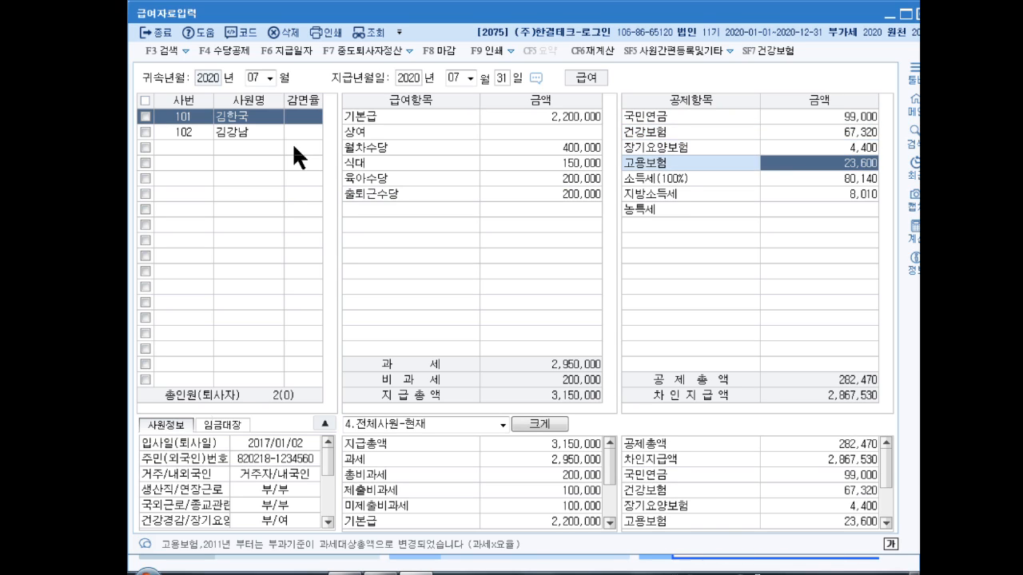
pyautogui.press('BackSpace')
pyautogui.write('19170')
pyautogui.press('Return')
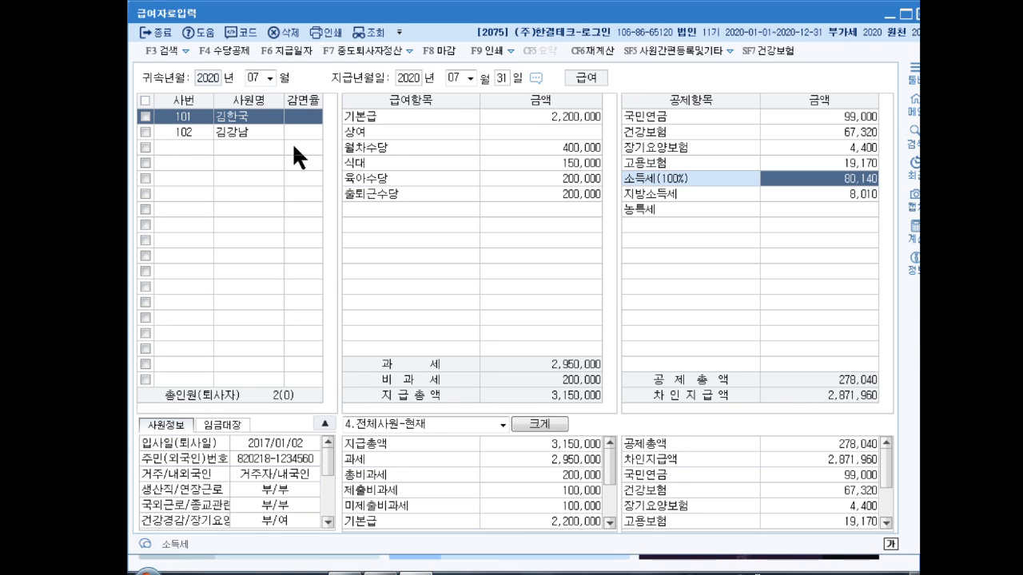
# Step: Accept the calculated income tax and local income tax for the first employee and close the payroll entry
pyautogui.press('Return')
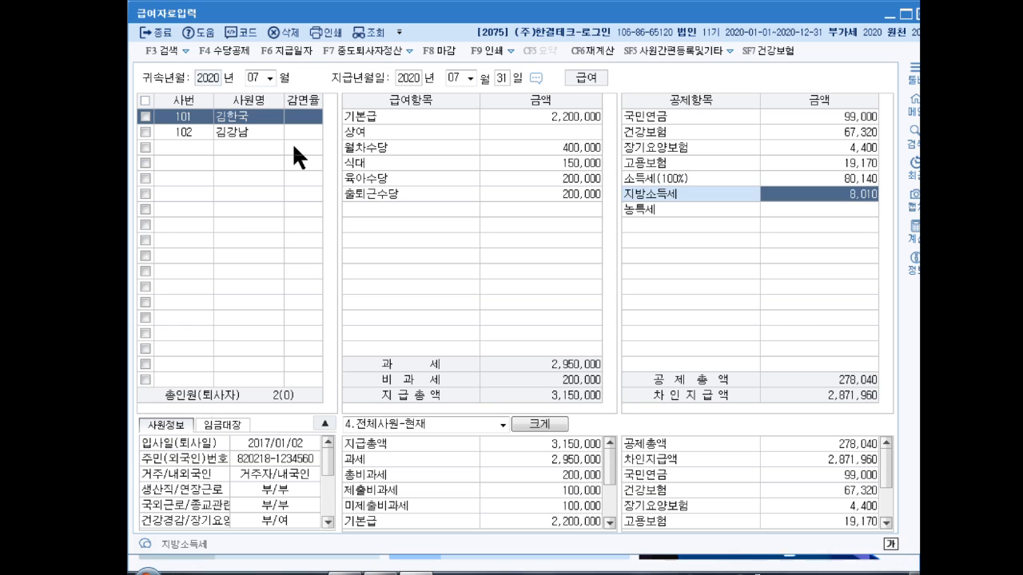
pyautogui.press('Return')
pyautogui.press('Return')
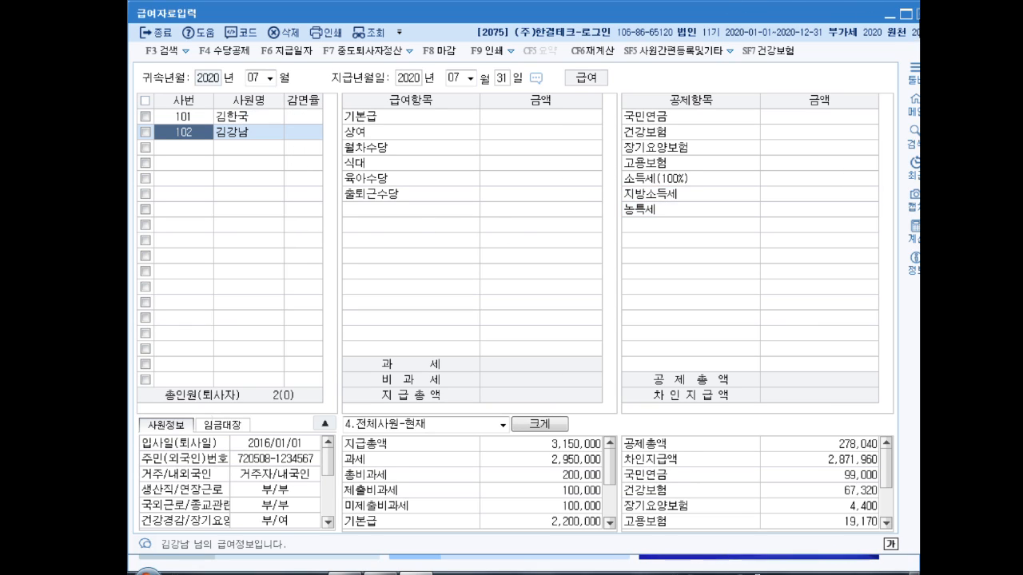
pyautogui.press('Escape')
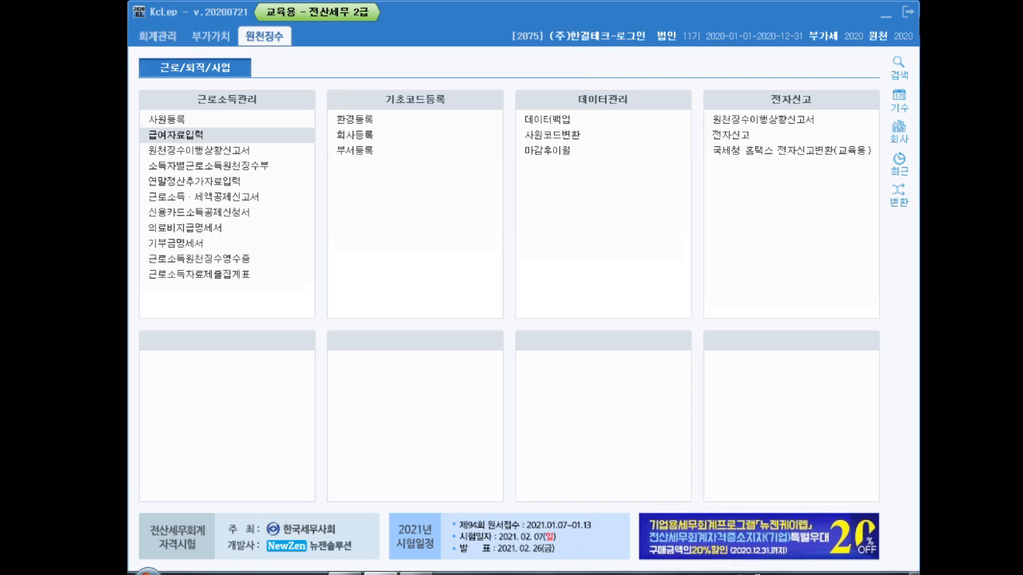
# Step: Open the withholding tax status report (원천징수이행상황신고서) and set its attribution period (귀속기간) to July 2020 through July 2020
pyautogui.click(232, 148)
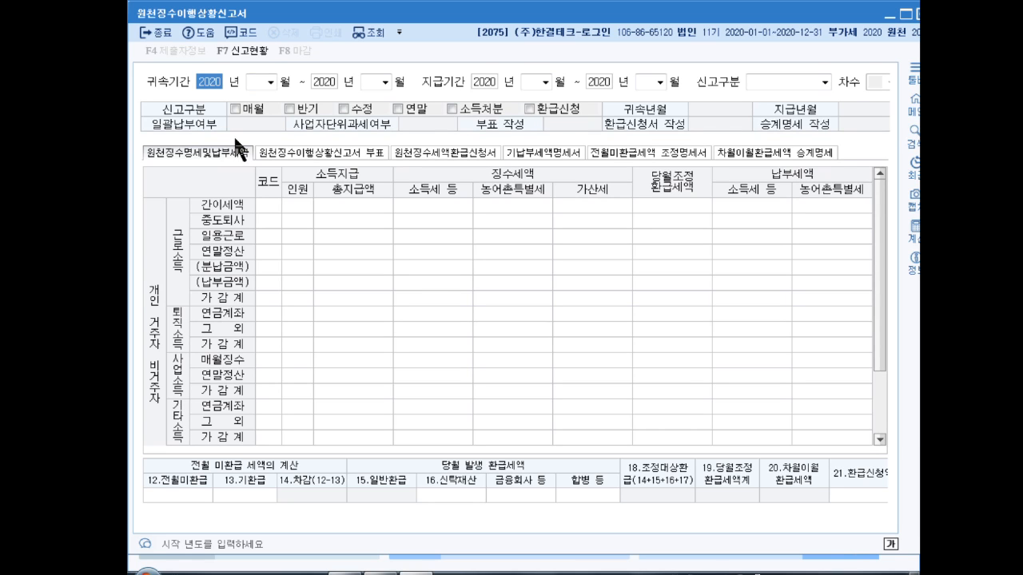
pyautogui.press('Return')
pyautogui.write('7')
pyautogui.press('Return')
pyautogui.press('Return')
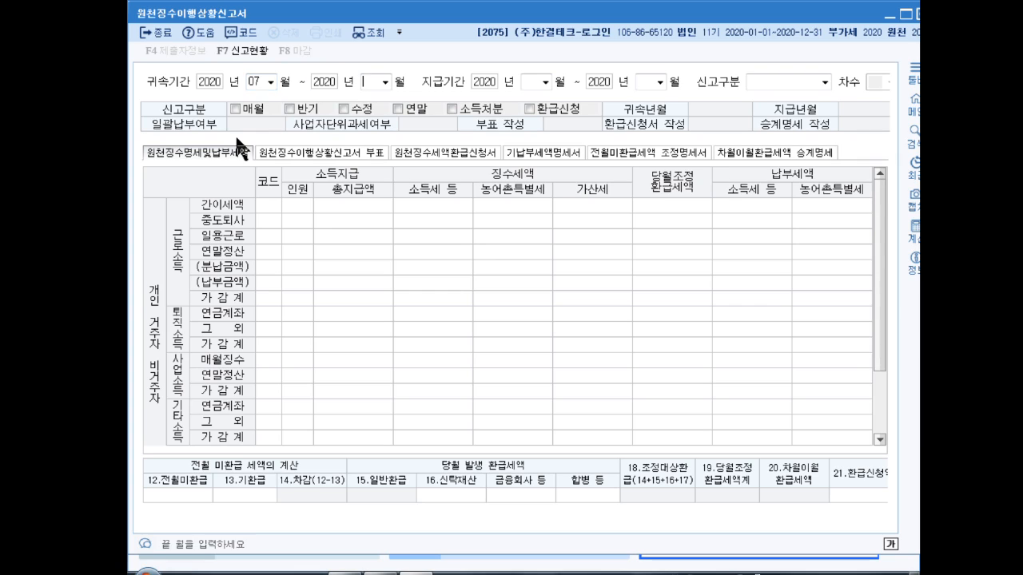
pyautogui.write('7')
pyautogui.press('Return')
# Step: Set the payment period (지급기간) to July 2020 through July 2020 and load the report as a regular filing (1.정기신고)
pyautogui.press('Return')
pyautogui.write('7')
pyautogui.press('Return')
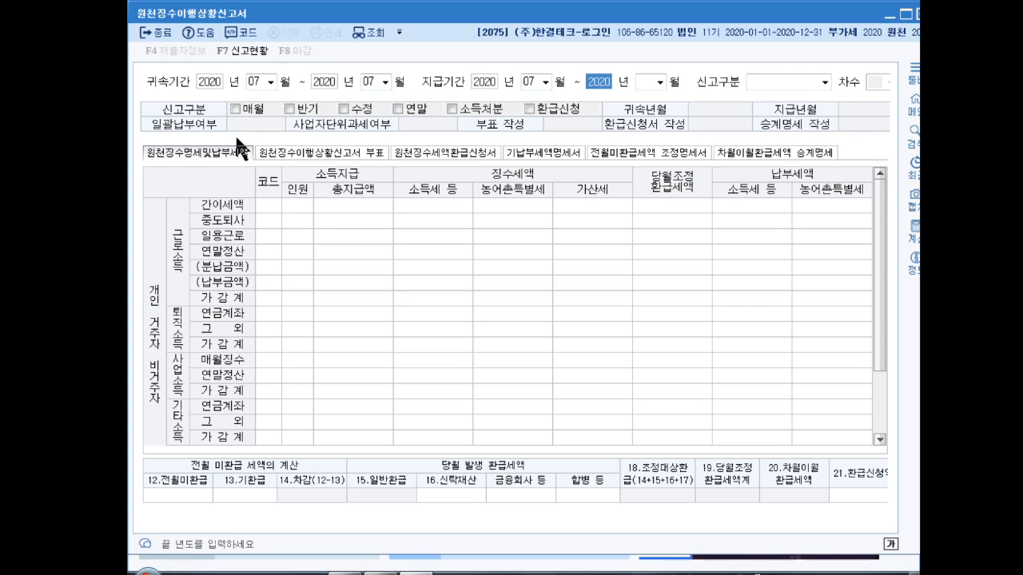
pyautogui.press('Return')
pyautogui.write('7')
pyautogui.press('Return')
pyautogui.write('1')
pyautogui.press('Return')
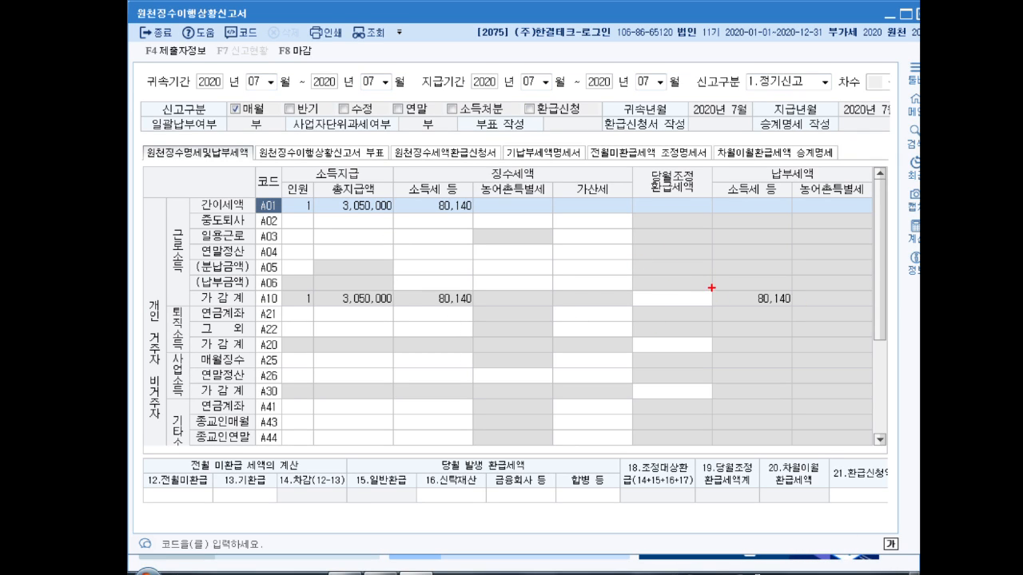
pyautogui.moveTo(712, 288)
pyautogui.mouseDown()
pyautogui.moveTo(814, 319)
pyautogui.moveTo(806, 310)
pyautogui.mouseUp()
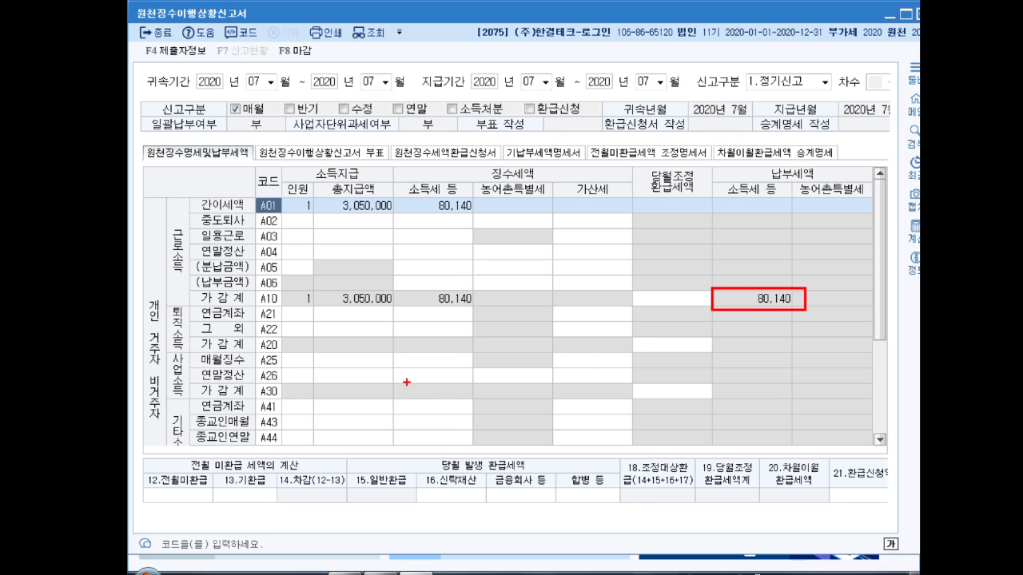
pyautogui.press('Escape')
pyautogui.click(184, 493)
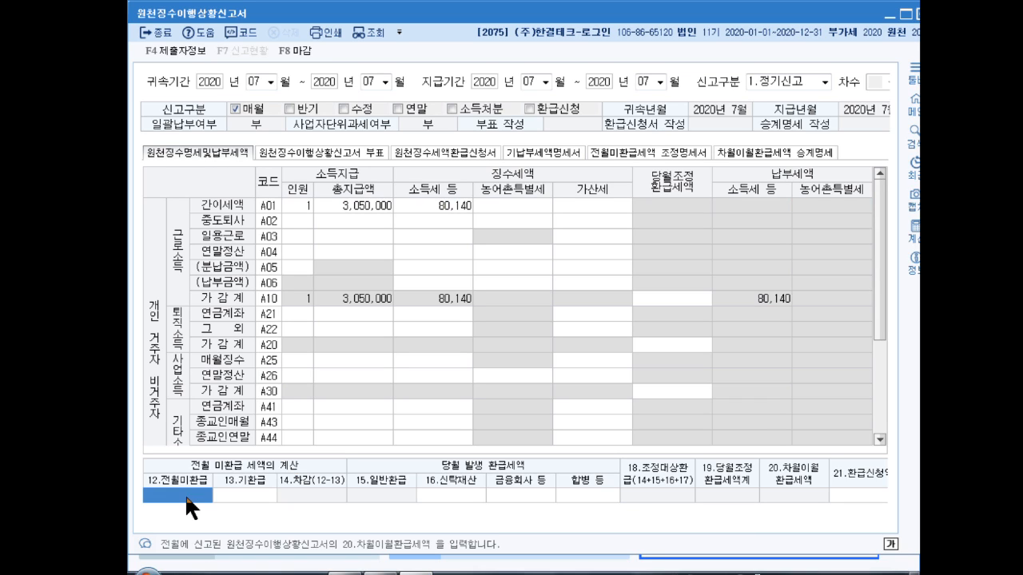
pyautogui.write('2140000')
pyautogui.press('Return')
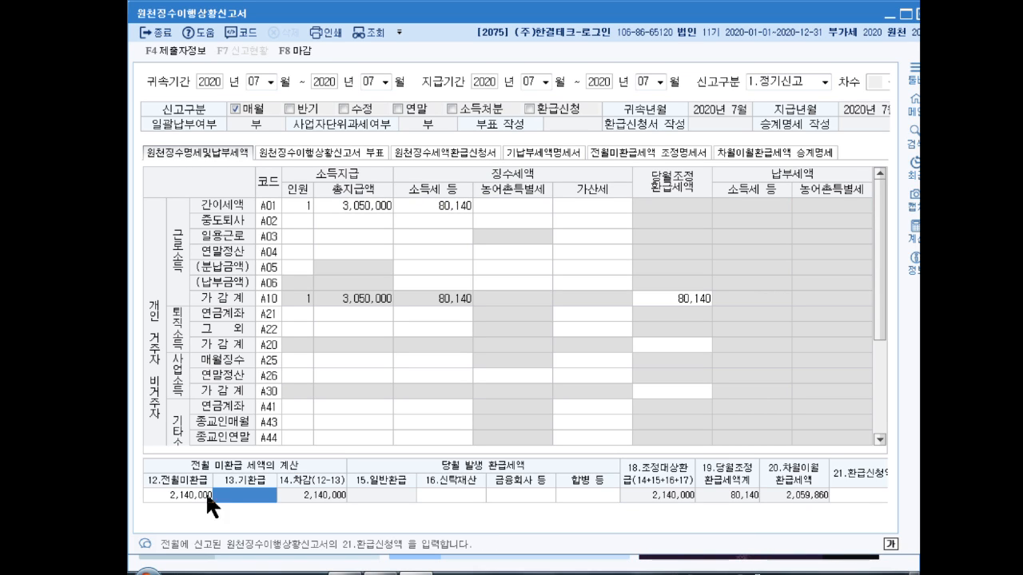
# Step: Set the previous month's unrefunded tax (12.전월미환급) to 210,000 and close the withholding tax status report
pyautogui.click(205, 492)
pyautogui.write('210000')
pyautogui.press('Return')
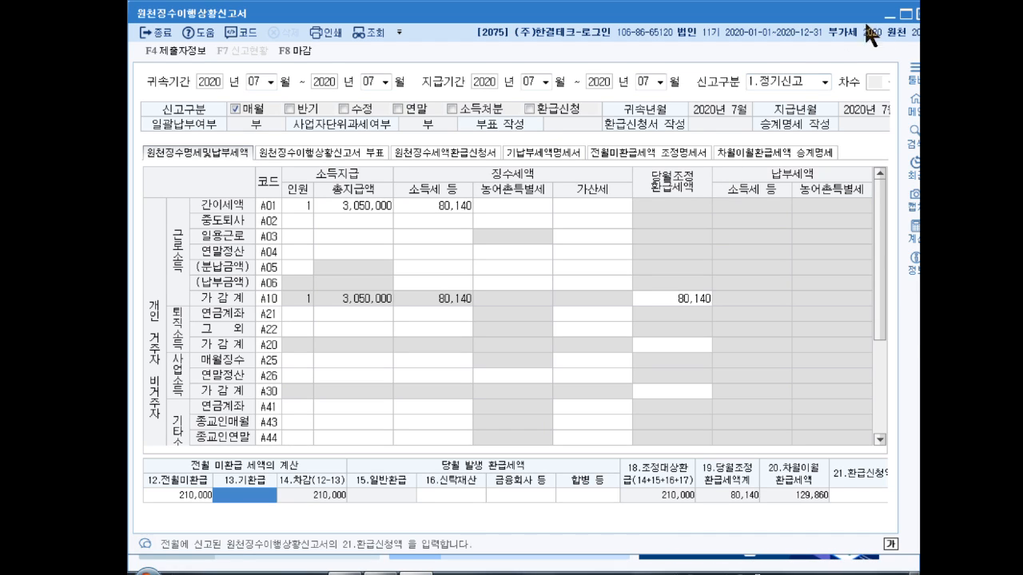
pyautogui.click(920, 14)
pyautogui.click(537, 305)
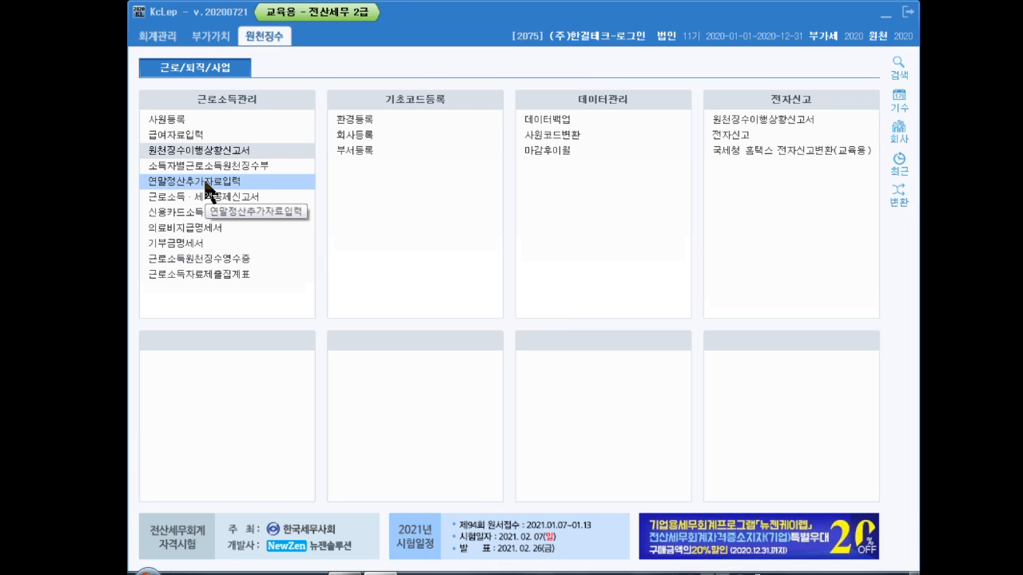
# Step: Open the year-end settlement additional data entry (연말정산추가자료입력) and load the second employee
pyautogui.click(206, 181)
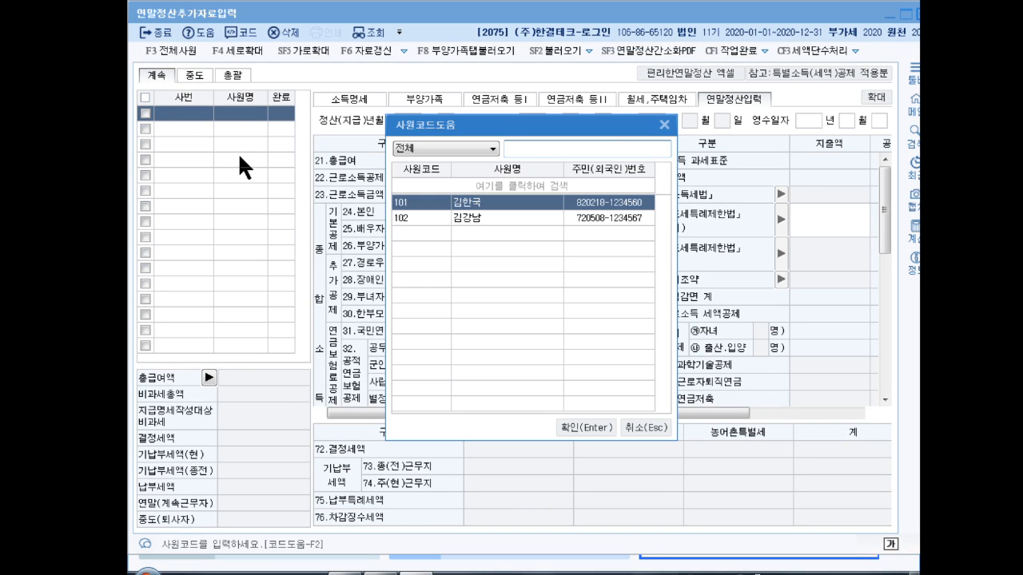
pyautogui.press('Down')
pyautogui.press('Return')
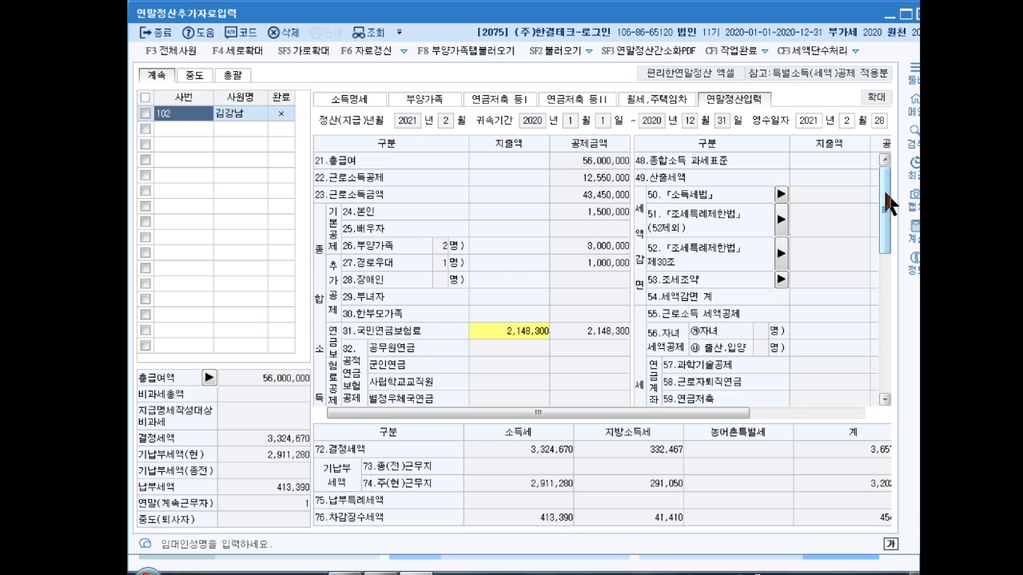
# Step: Enter 3,000,000 as medical expenses (의료비) for the employee or dependants aged 65 and over (본인,65세 이상자) and confirm
pyautogui.moveTo(885, 189); pyautogui.dragTo(885, 258)
pyautogui.click(819, 258)
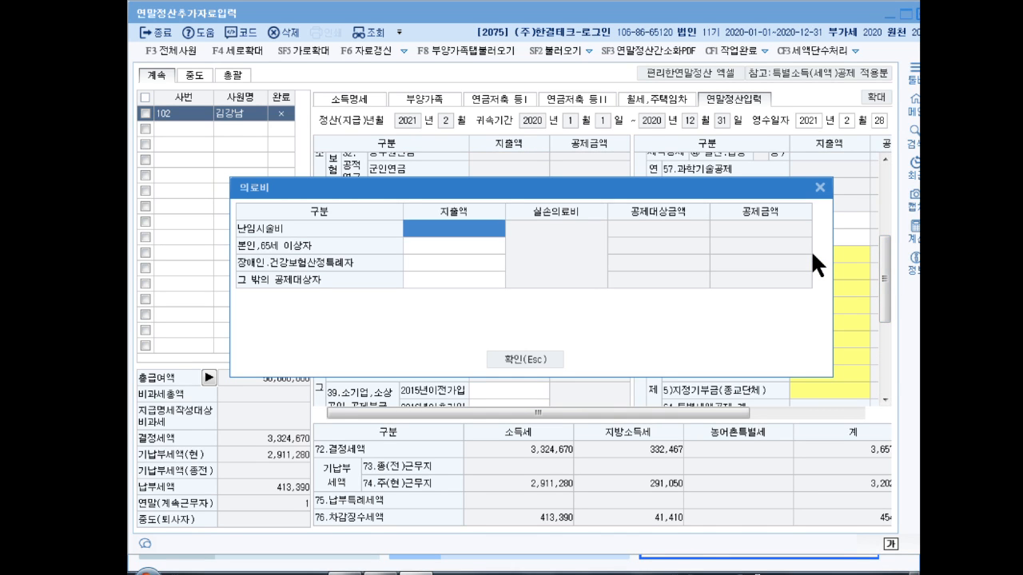
pyautogui.click(466, 246)
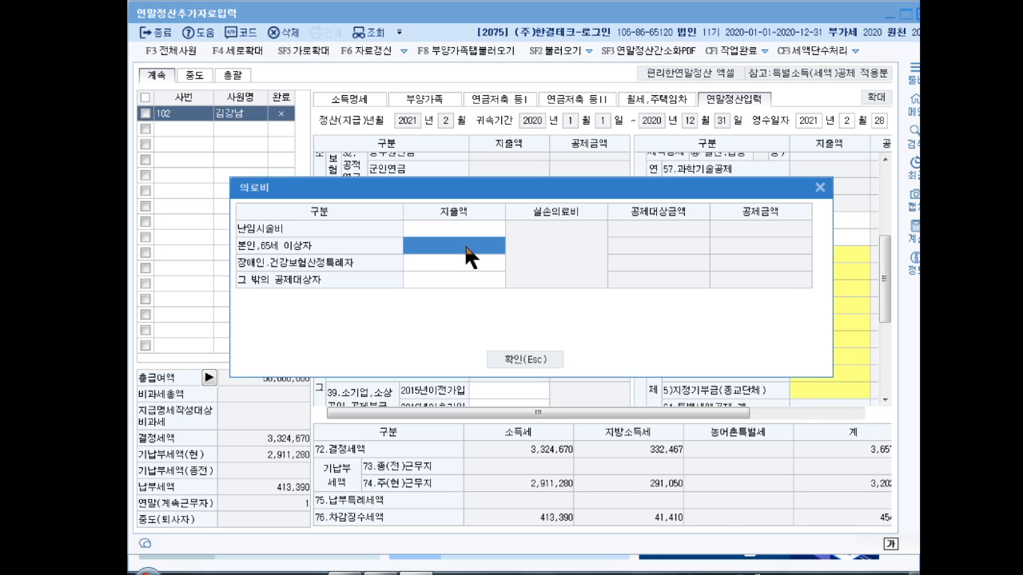
pyautogui.write('3000000')
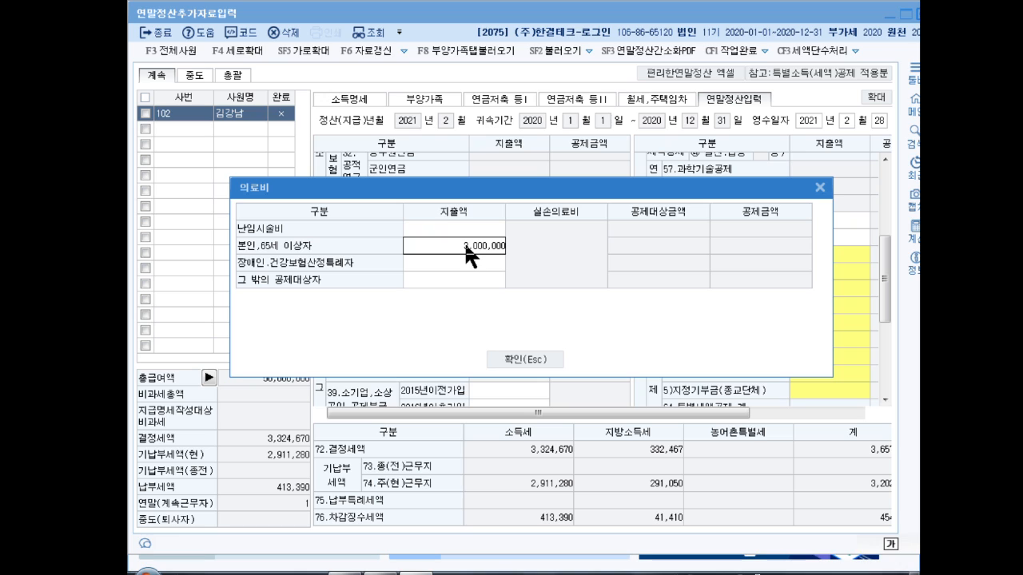
pyautogui.press('Return')
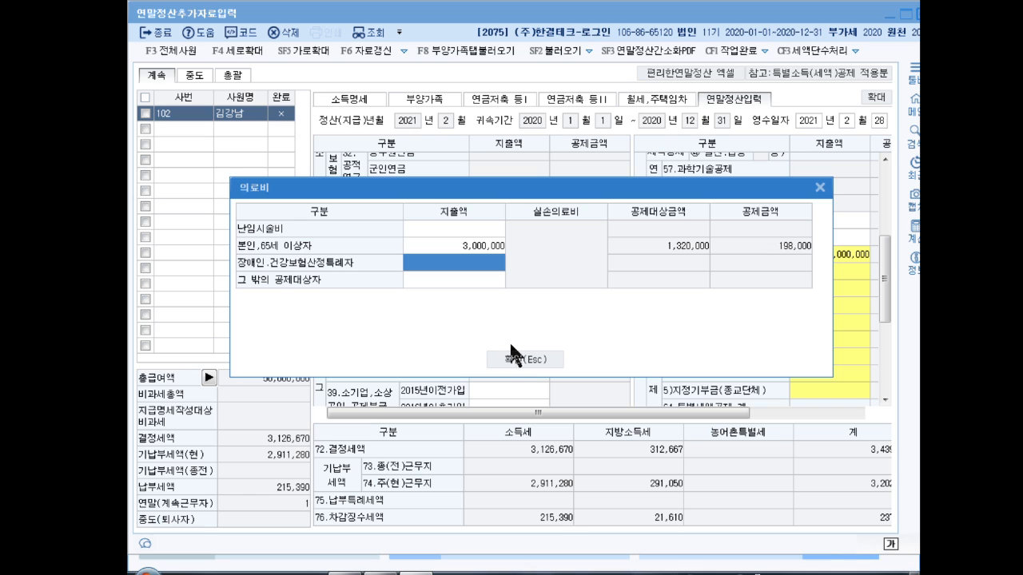
pyautogui.click(529, 359)
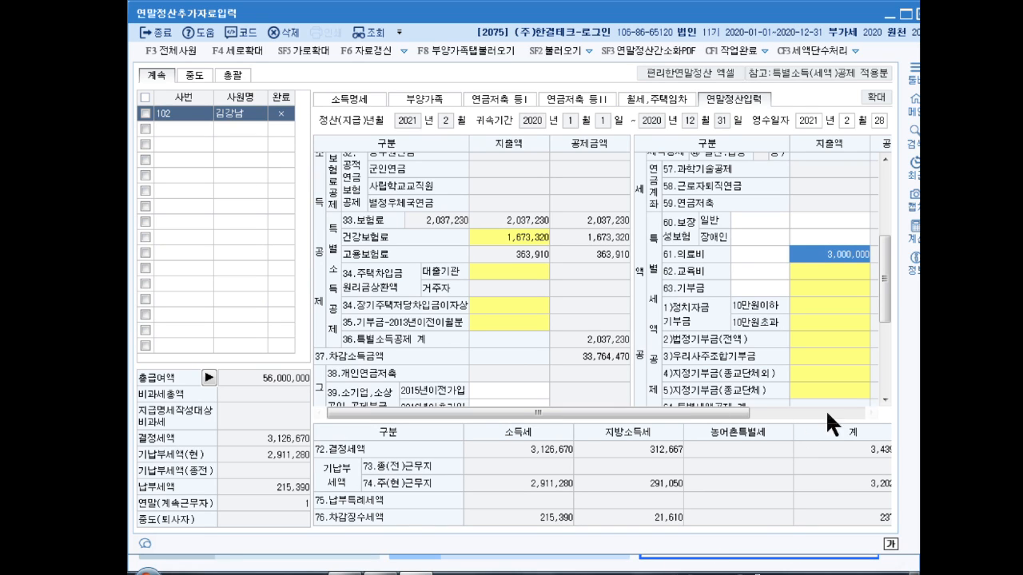
# Step: Enter 1,200,000 as the current-year donation to religious organizations (종교단체 당해기부금) and confirm the donation details
pyautogui.moveTo(883, 278); pyautogui.dragTo(885, 313)
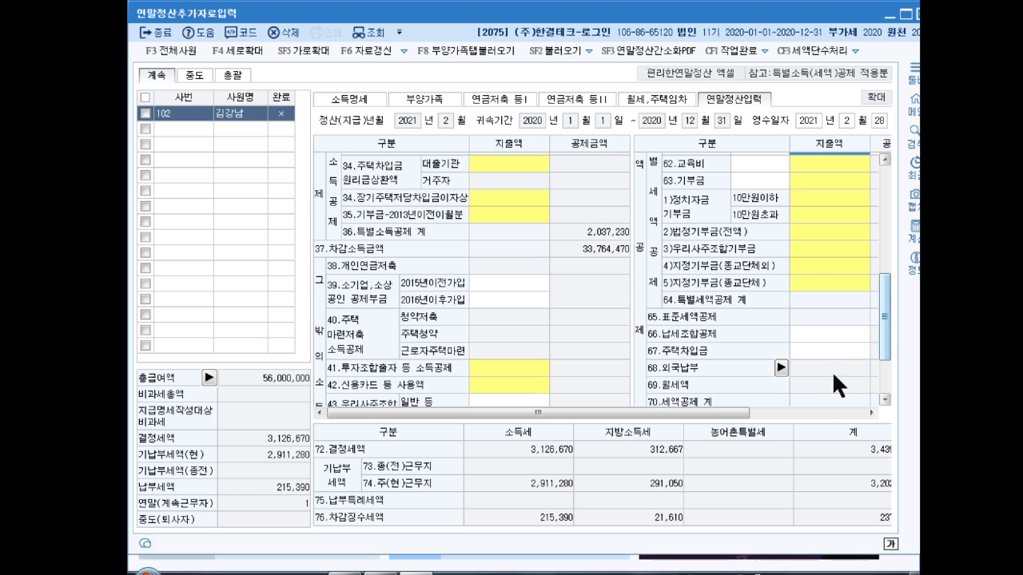
pyautogui.doubleClick(817, 244)
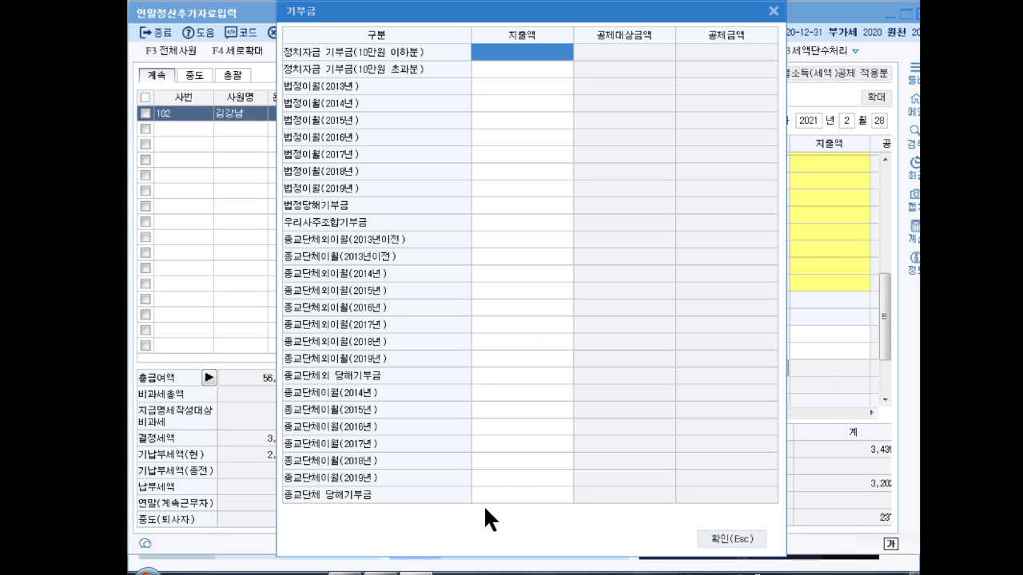
pyautogui.click(520, 496)
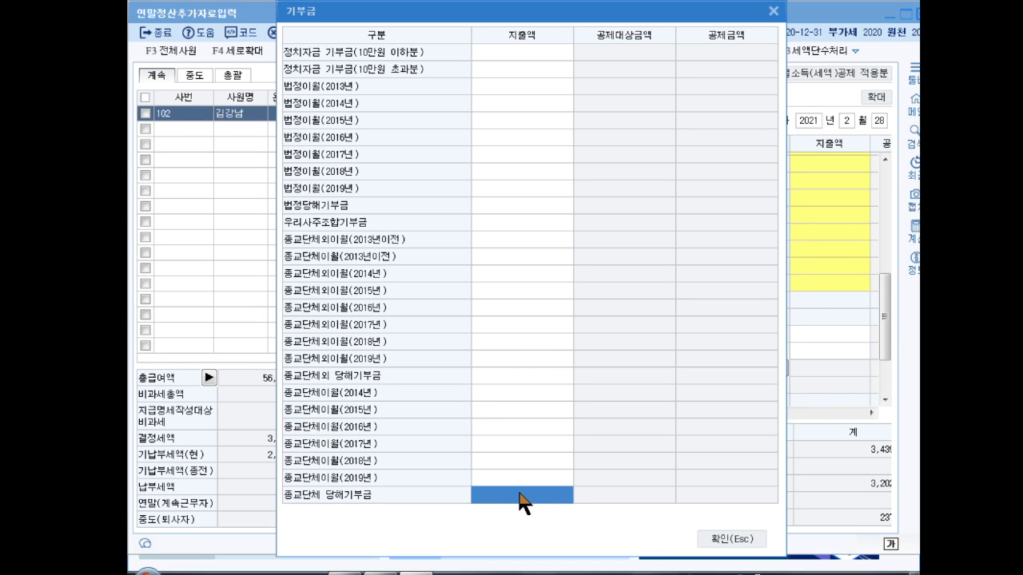
pyautogui.write('1200000')
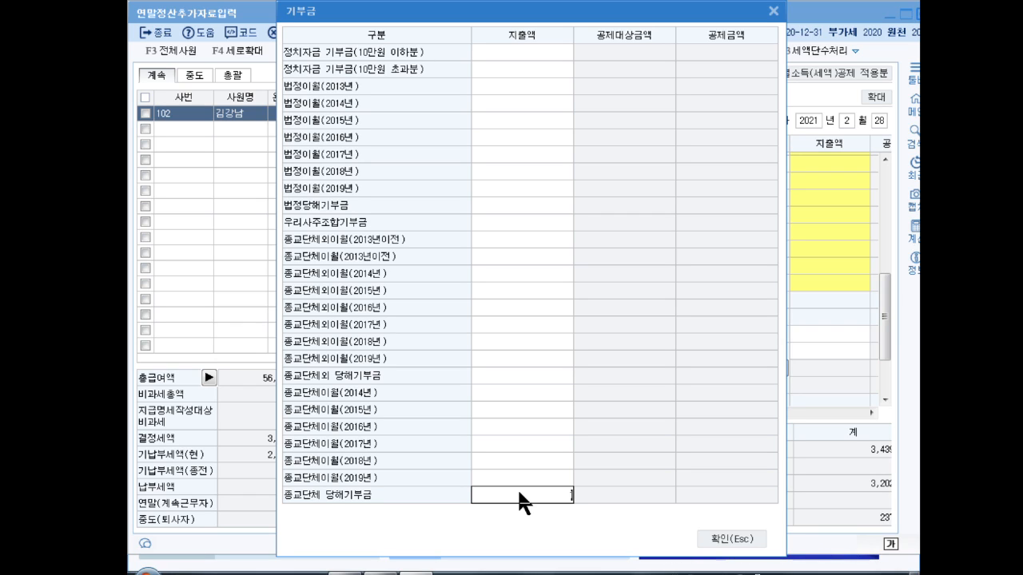
pyautogui.press('Return')
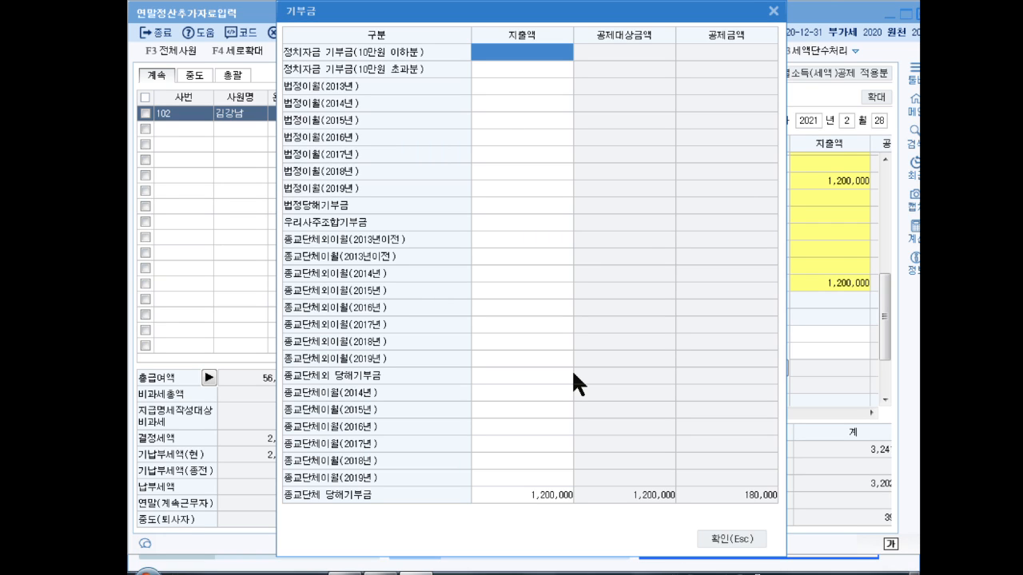
pyautogui.click(731, 540)
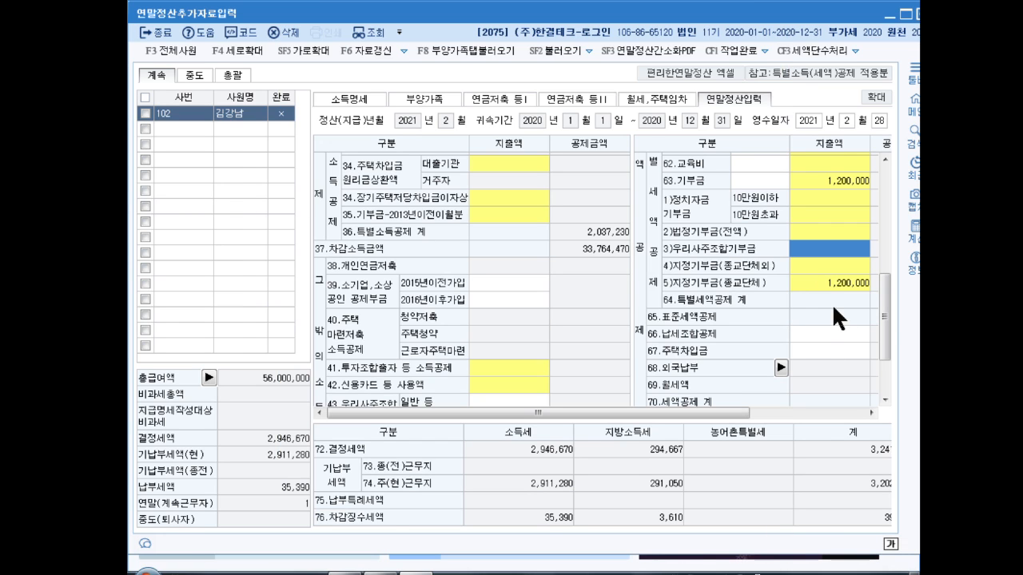
# Step: Enter 3,000,000 as the credit card (신용카드) amount under 42.신용카드 등 사용액 and confirm
pyautogui.moveTo(883, 315); pyautogui.dragTo(888, 333)
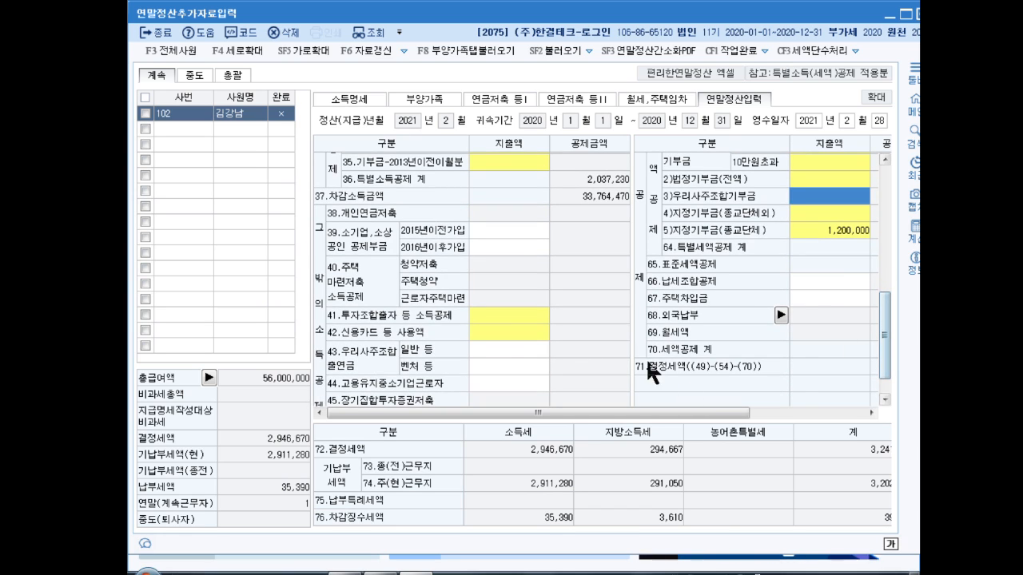
pyautogui.click(502, 333)
pyautogui.doubleClick(501, 332)
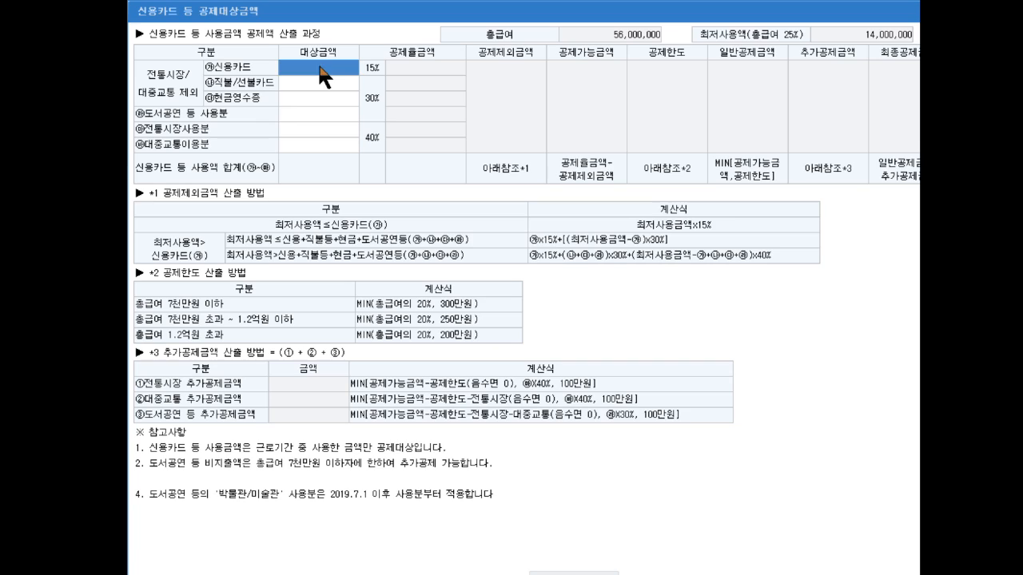
pyautogui.write('3000000')
pyautogui.press('Return')
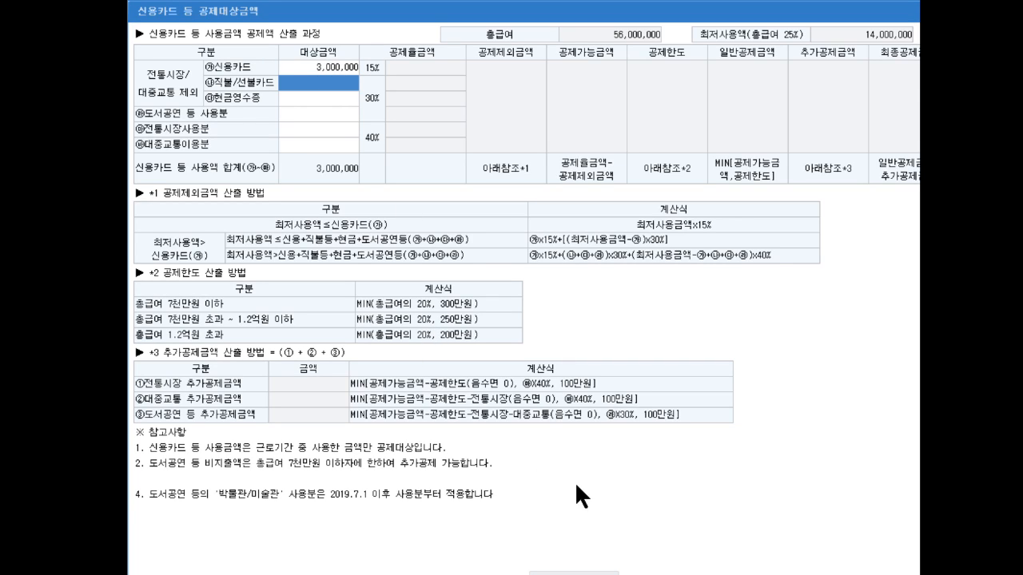
pyautogui.click(595, 573)
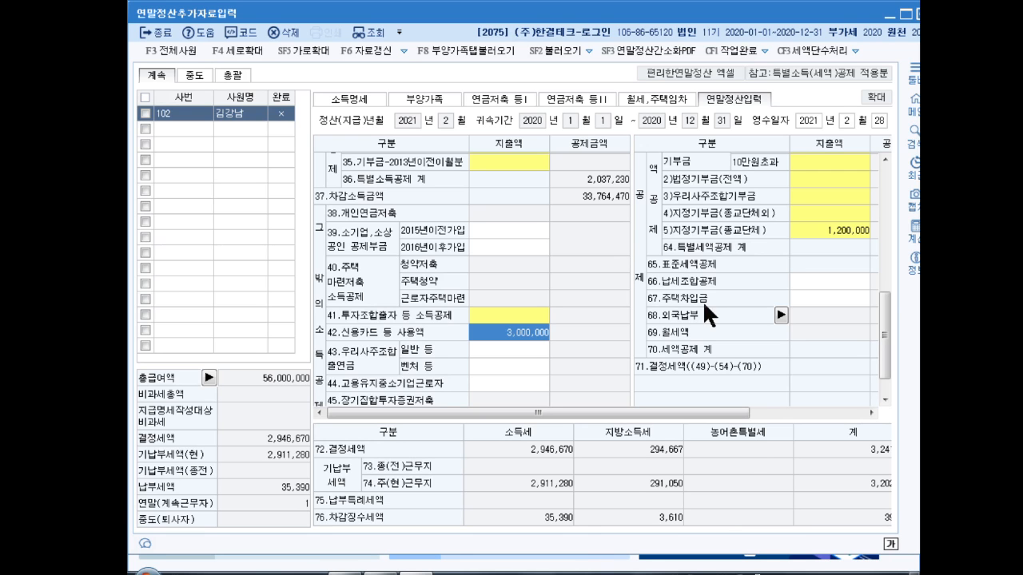
# Step: Set the medical expenses (의료비) for the employee or dependants aged 65 and over (본인,65세 이상자) to 5,000,000 and confirm
pyautogui.scroll(1, 881, 342)
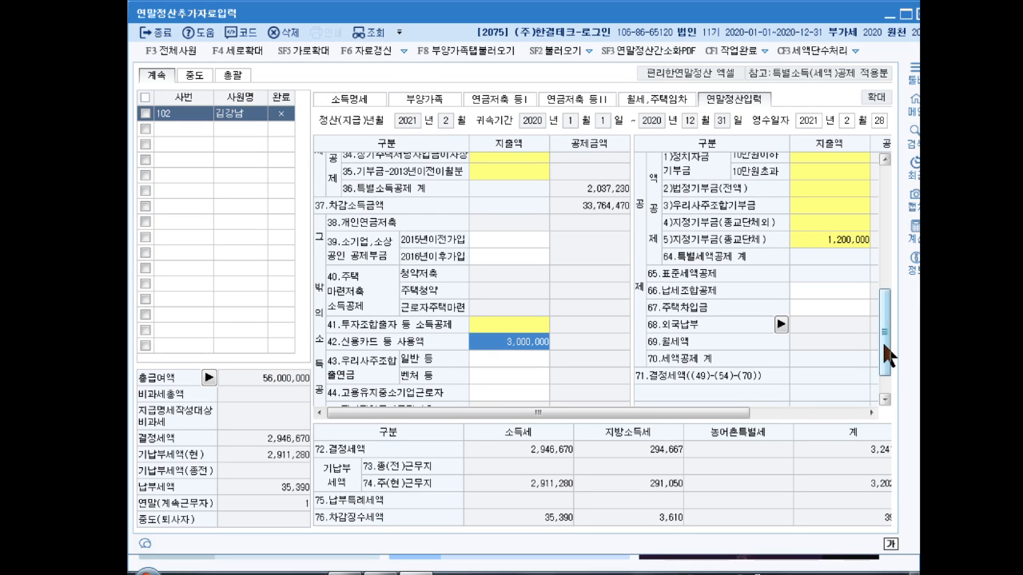
pyautogui.moveTo(883, 339); pyautogui.dragTo(882, 314)
pyautogui.doubleClick(817, 179)
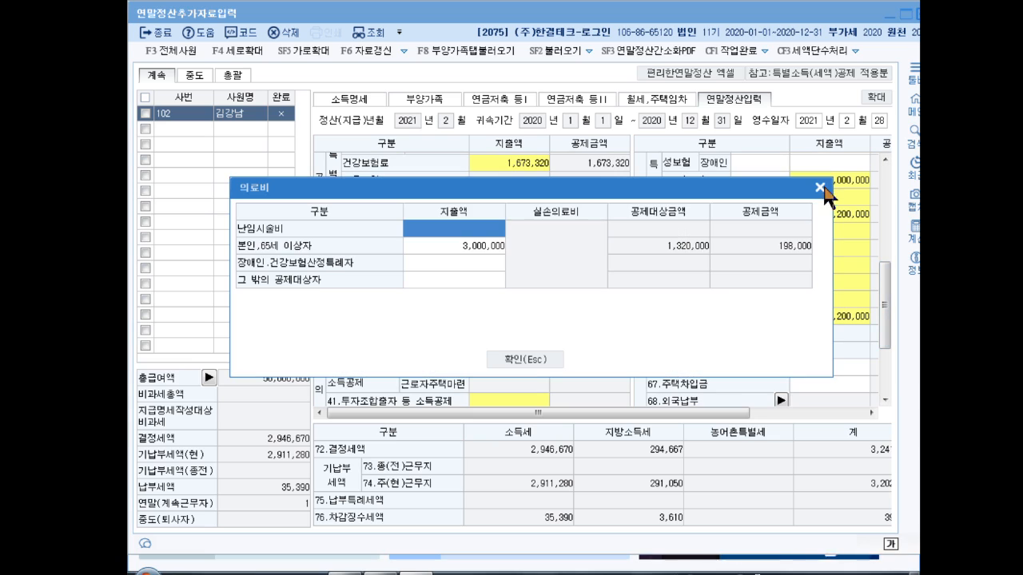
pyautogui.click(460, 247)
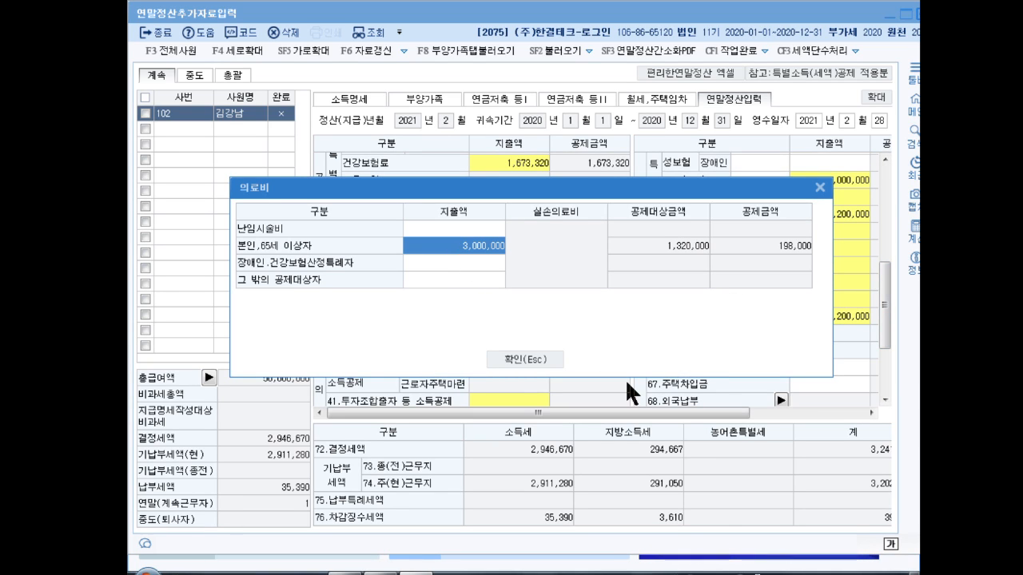
pyautogui.write('5000000')
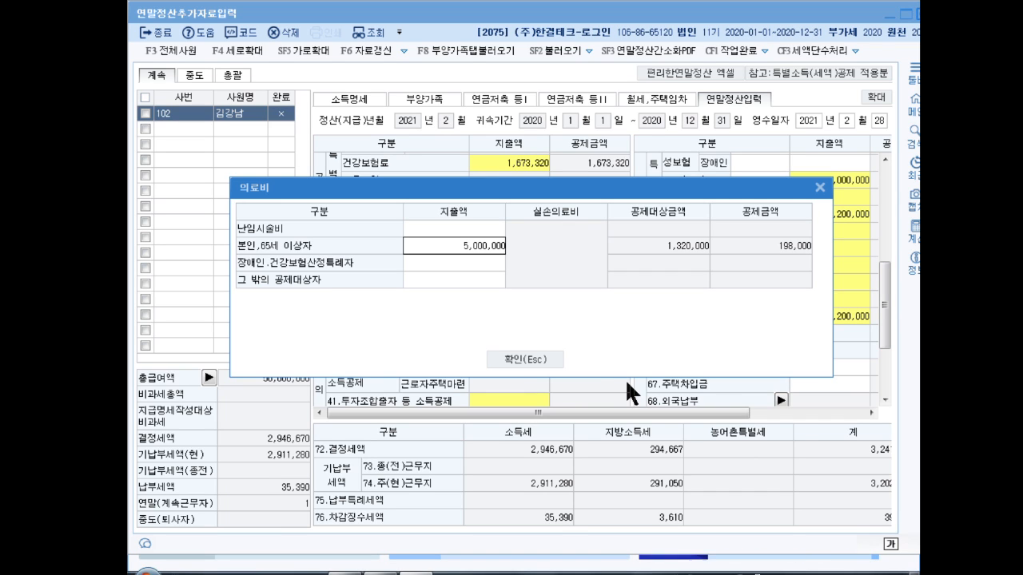
pyautogui.press('Return')
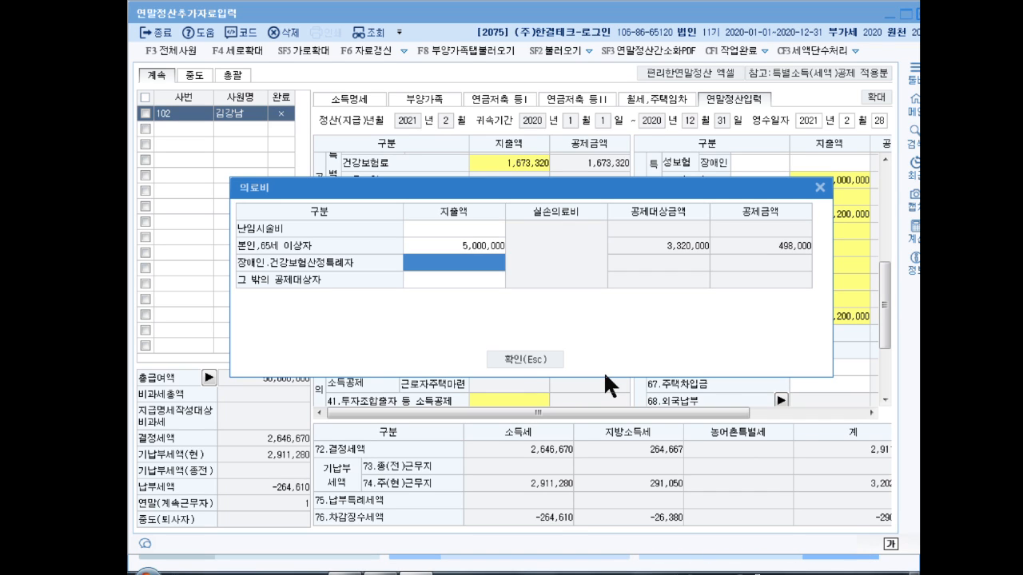
pyautogui.click(525, 359)
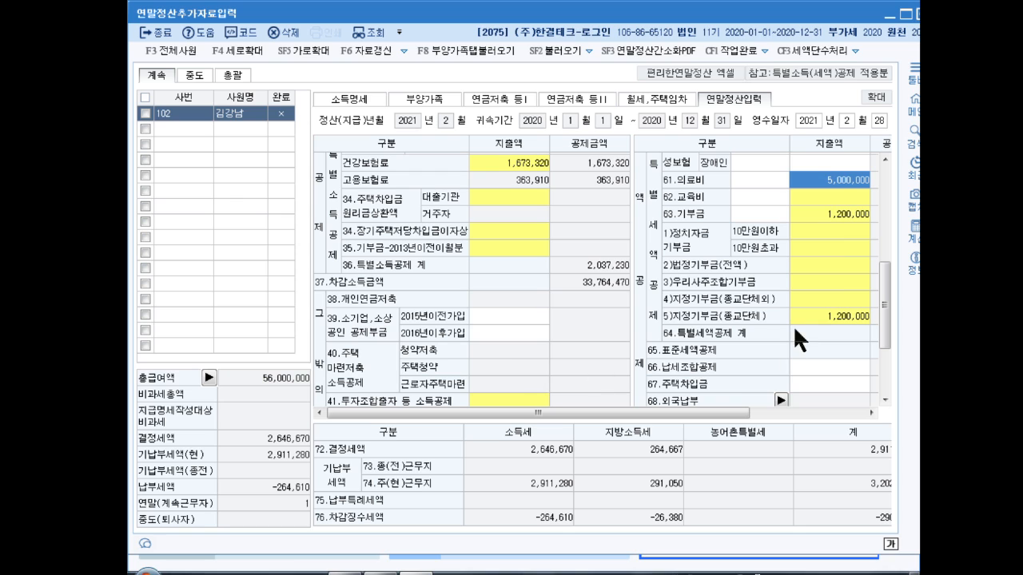
# Step: Set the credit card (신용카드) amount under 42.신용카드 등 사용액 to 5,000,000 and confirm
pyautogui.scroll(-2, 884, 325)
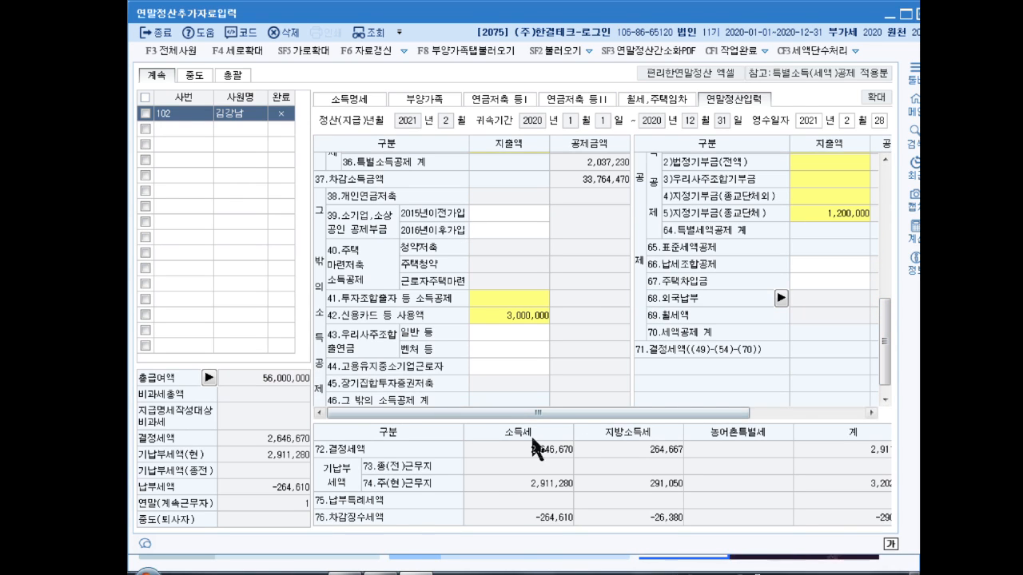
pyautogui.doubleClick(491, 313)
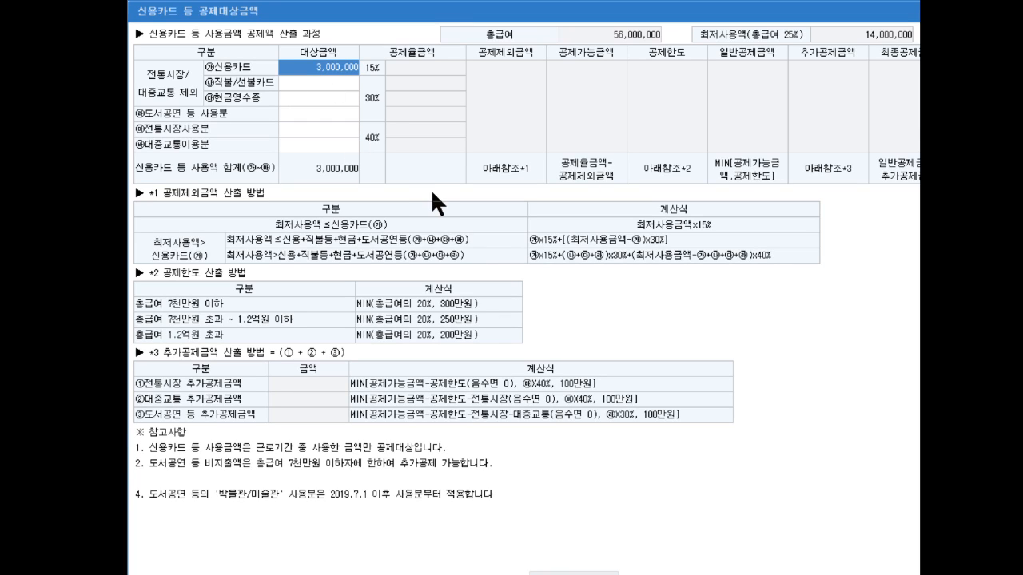
pyautogui.write('5000000')
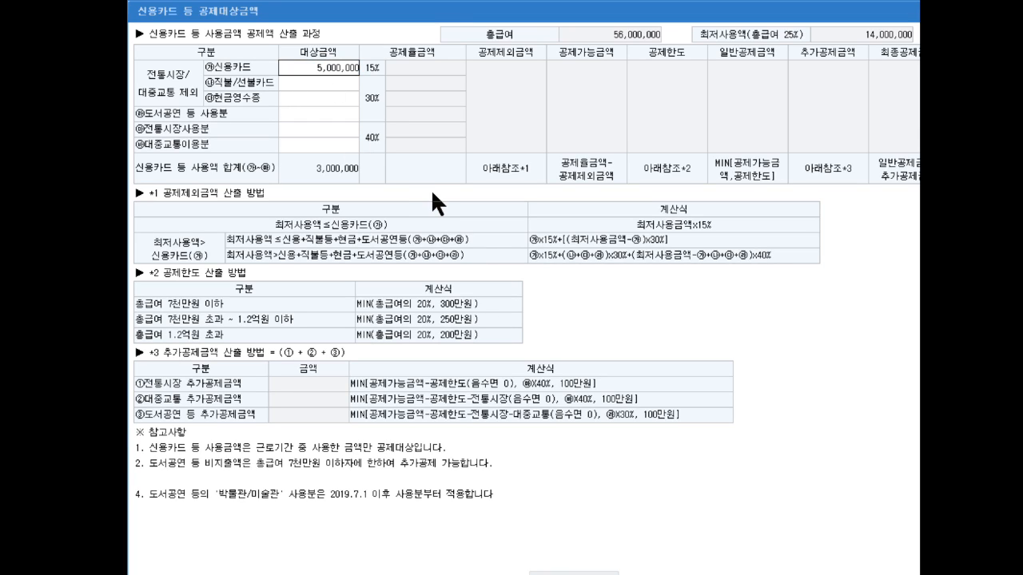
pyautogui.press('Return')
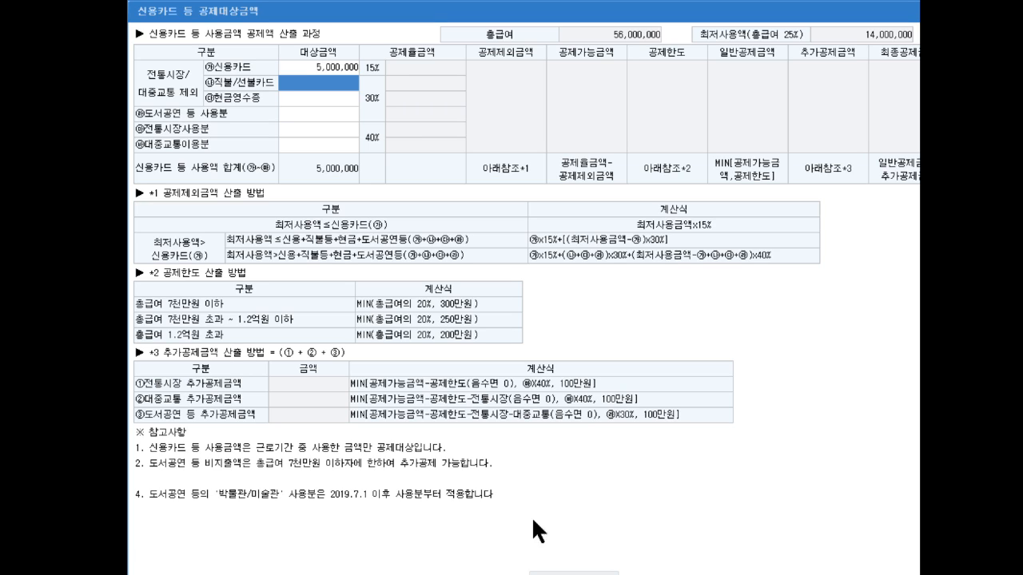
pyautogui.click(574, 572)
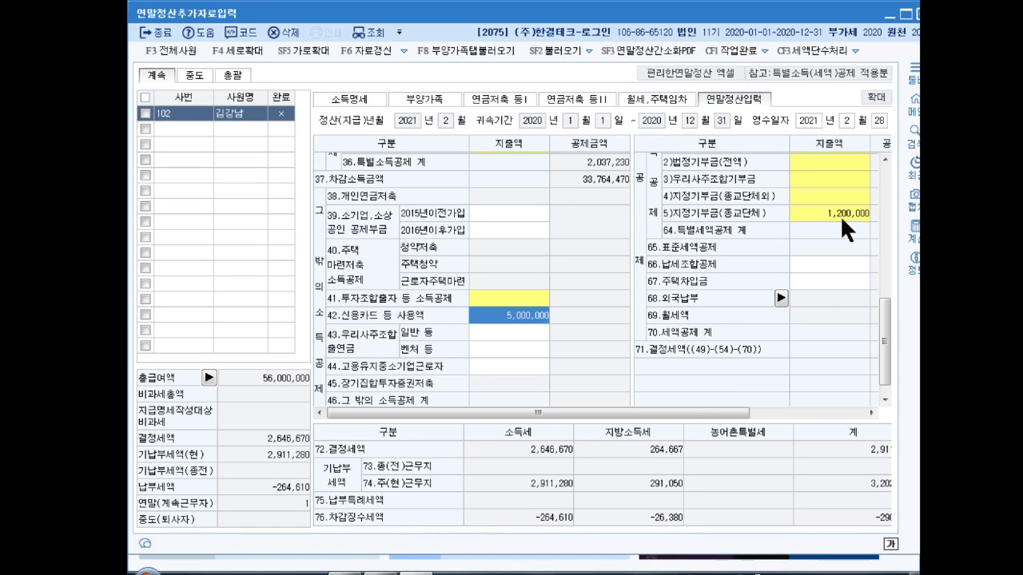
# Step: Set the current-year donation to religious organizations (종교단체 당해기부금) to 2,800,000 and confirm
pyautogui.click(840, 214)
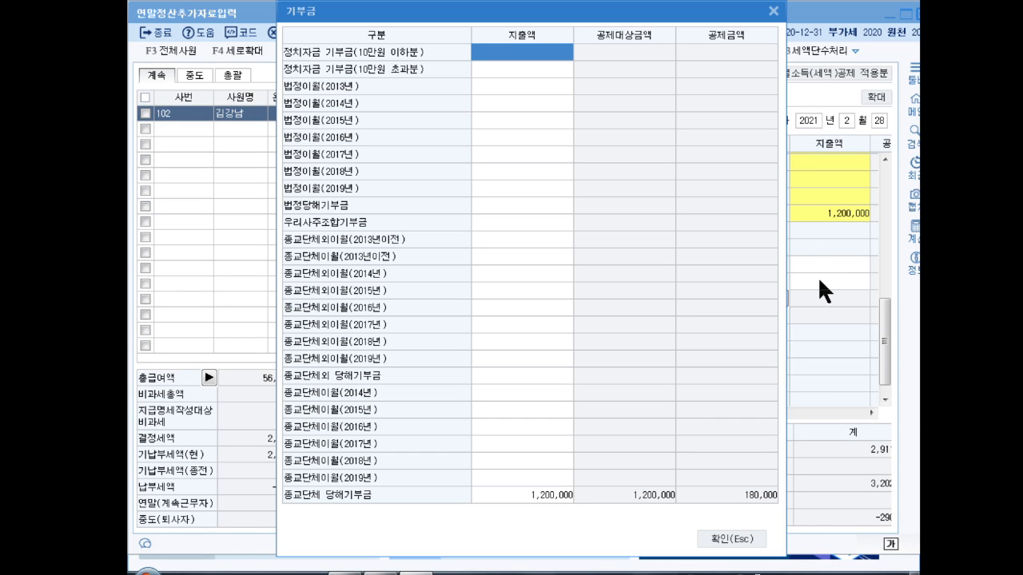
pyautogui.click(523, 494)
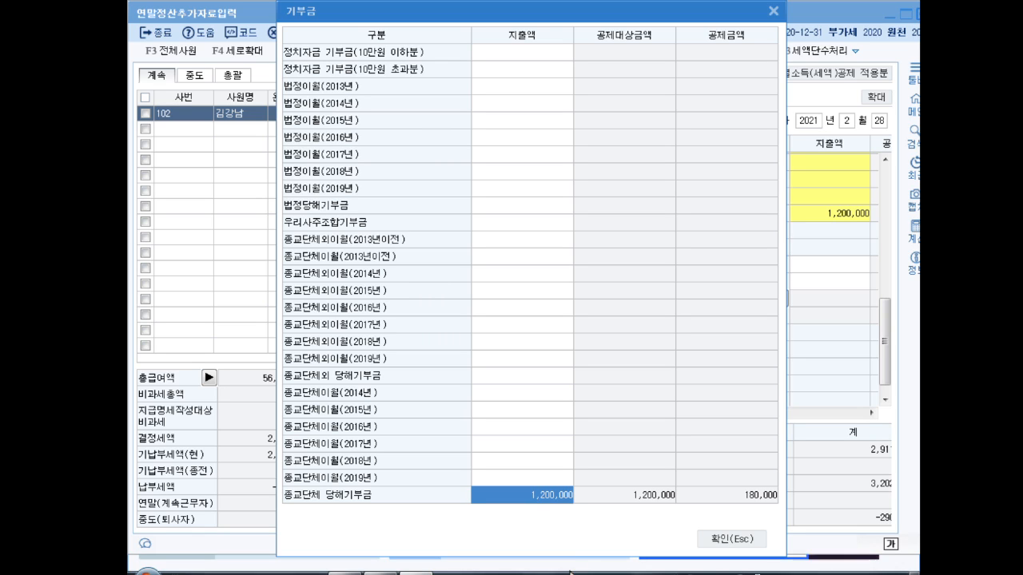
pyautogui.write('2,800,000')
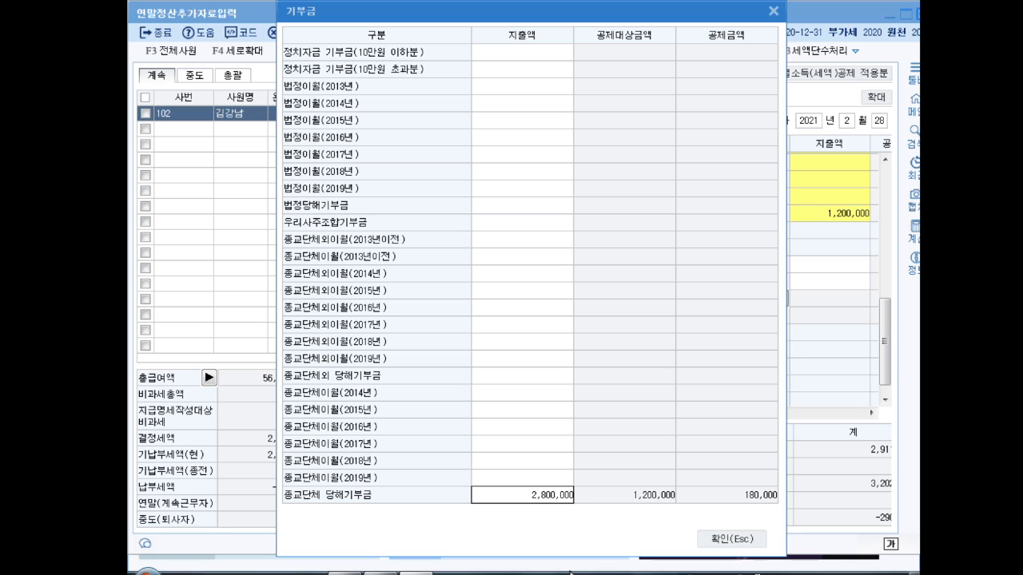
pyautogui.press('Return')
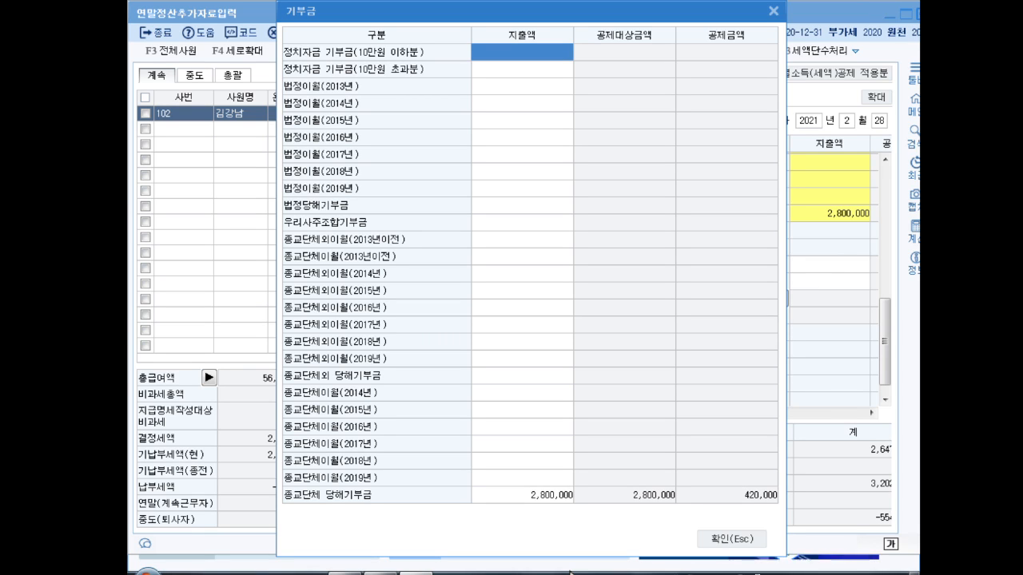
pyautogui.click(742, 543)
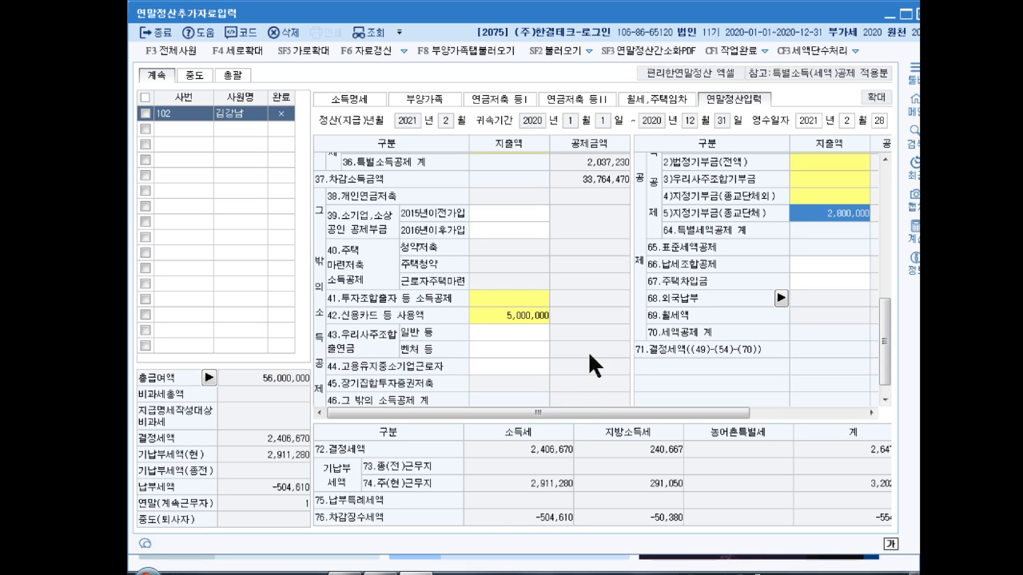
# Step: Enter 24,000,000 as the debit/prepaid card (직불/선불카드) amount under 42.신용카드 등 사용액 and confirm
pyautogui.doubleClick(511, 314)
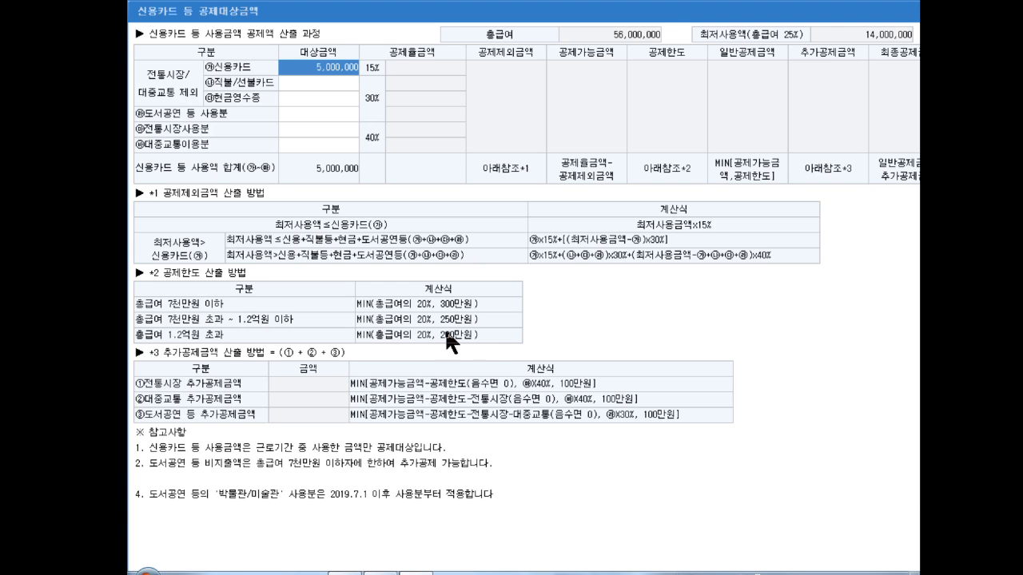
pyautogui.click(297, 84)
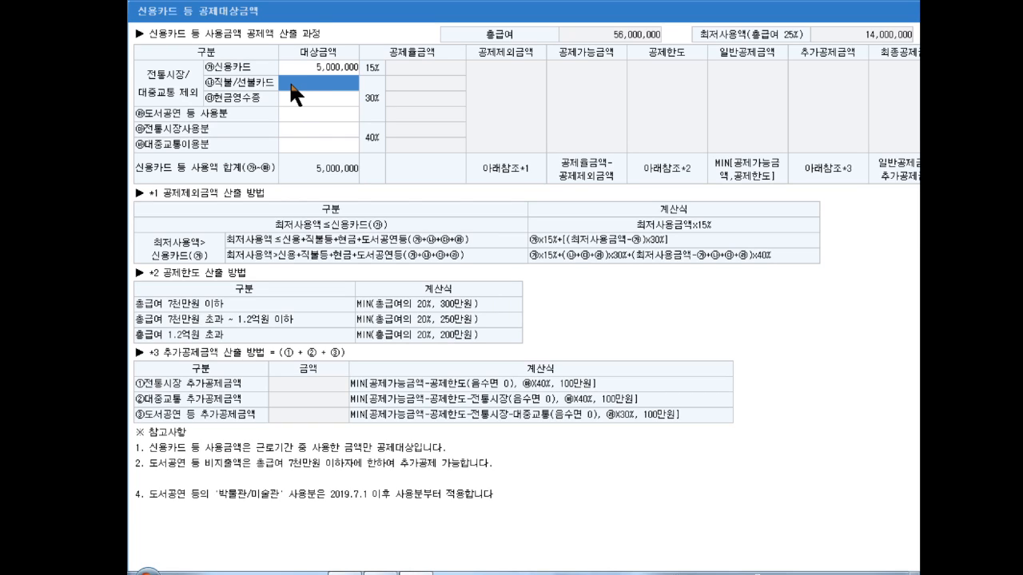
pyautogui.write('24000000')
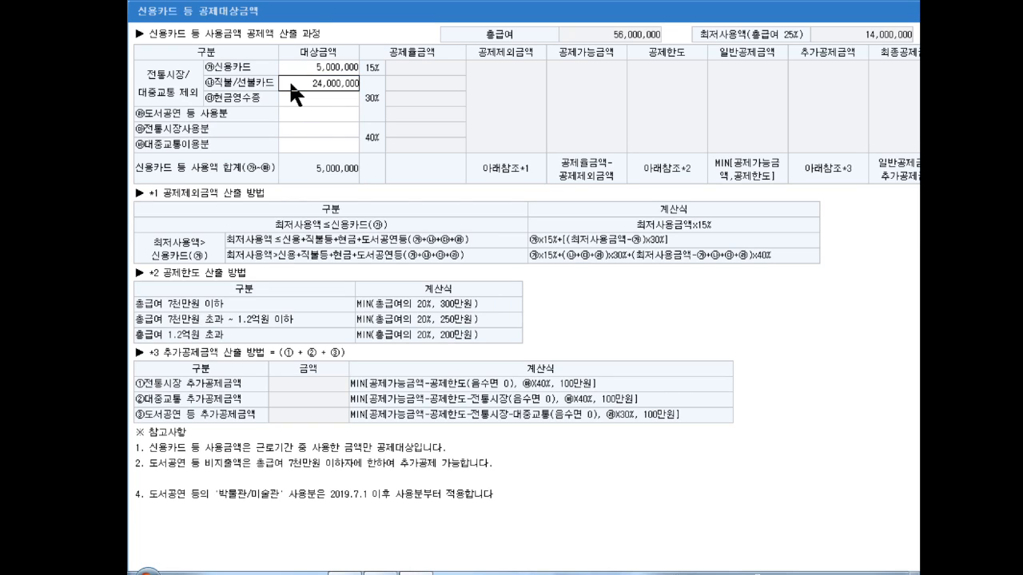
pyautogui.press('Return')
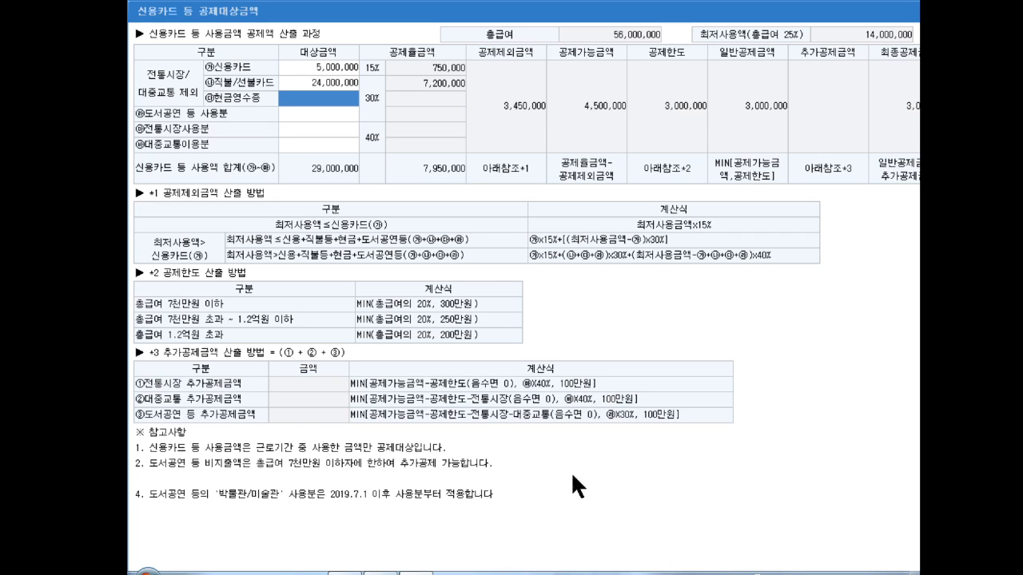
pyautogui.click(590, 572)
pyautogui.click(595, 515)
pyautogui.click(592, 573)
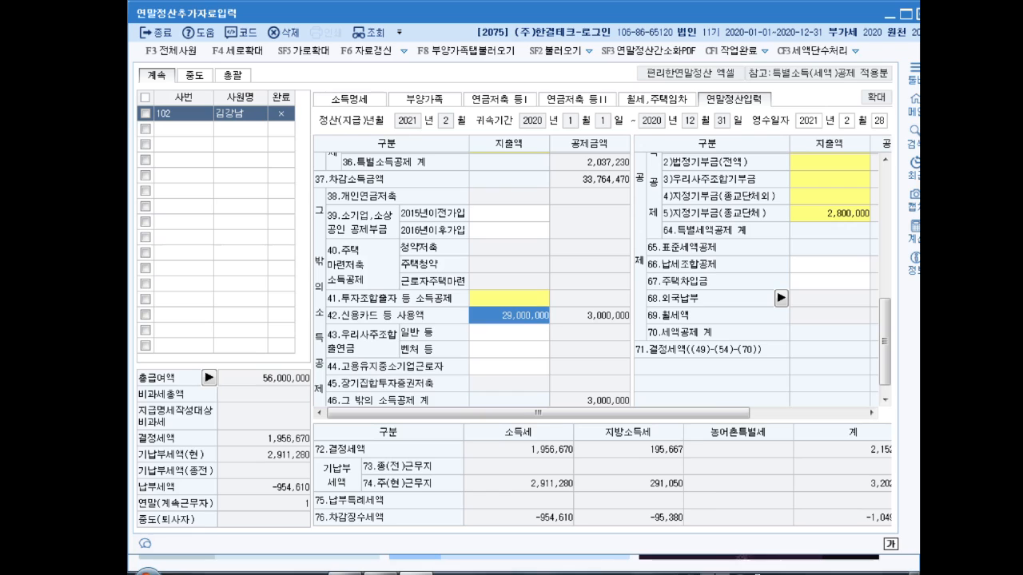
# Step: Enter 1,000,000 as the medical expenses (61.의료비) for other eligible dependants (그 밖의 공제대상자) and confirm
pyautogui.moveTo(884, 323); pyautogui.dragTo(893, 246)
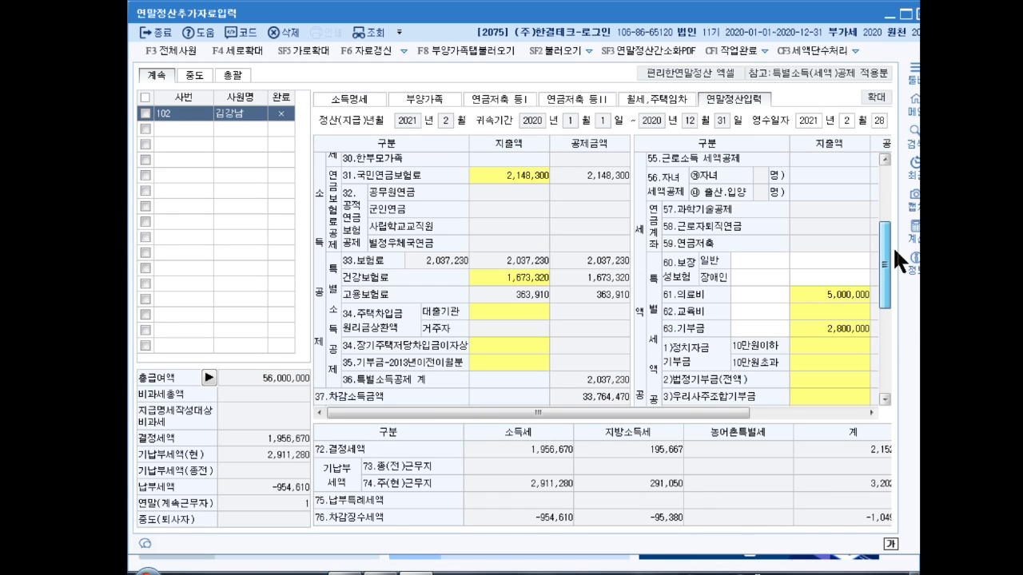
pyautogui.doubleClick(848, 297)
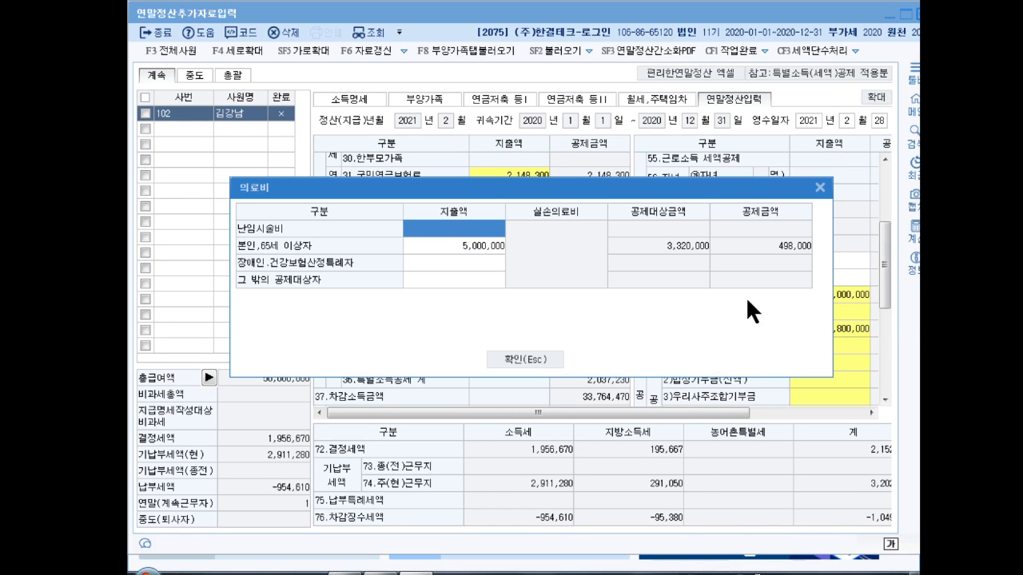
pyautogui.click(445, 279)
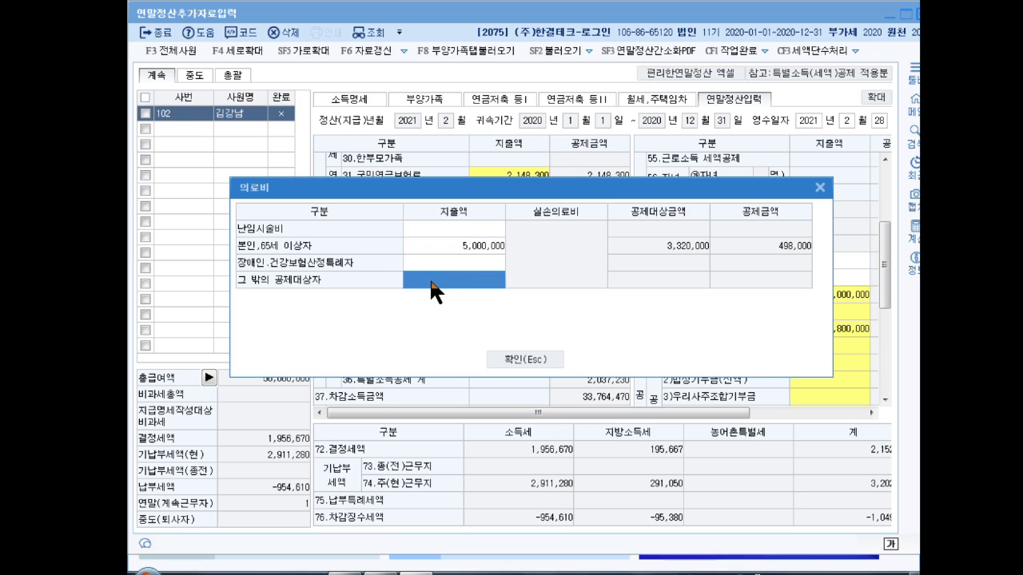
pyautogui.write('1000000')
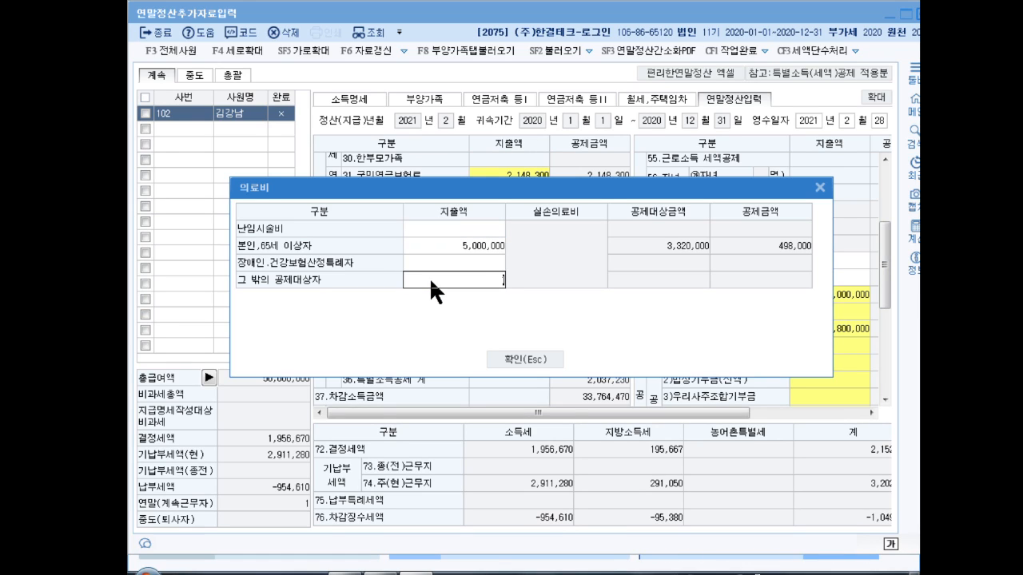
pyautogui.press('Return')
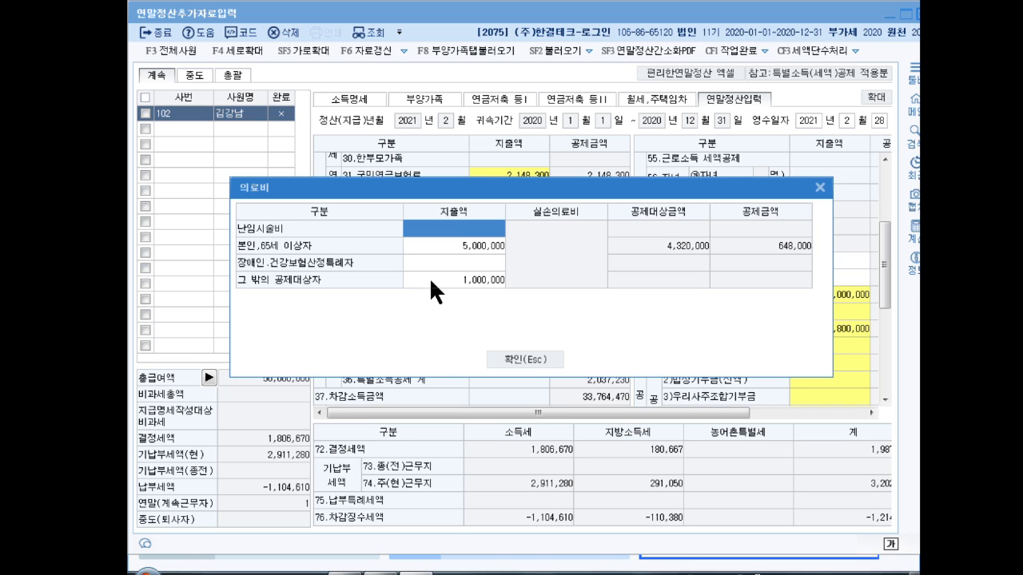
pyautogui.click(540, 355)
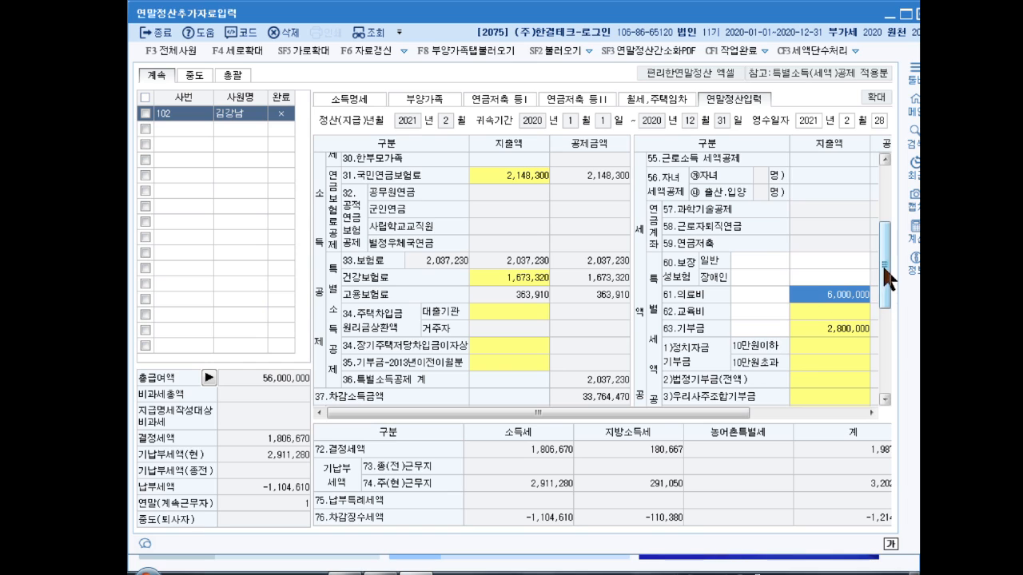
# Step: Change the credit card (신용카드) amount under 42.신용카드 등 사용액 to 6,000,000 and confirm
pyautogui.moveTo(884, 272); pyautogui.dragTo(883, 346)
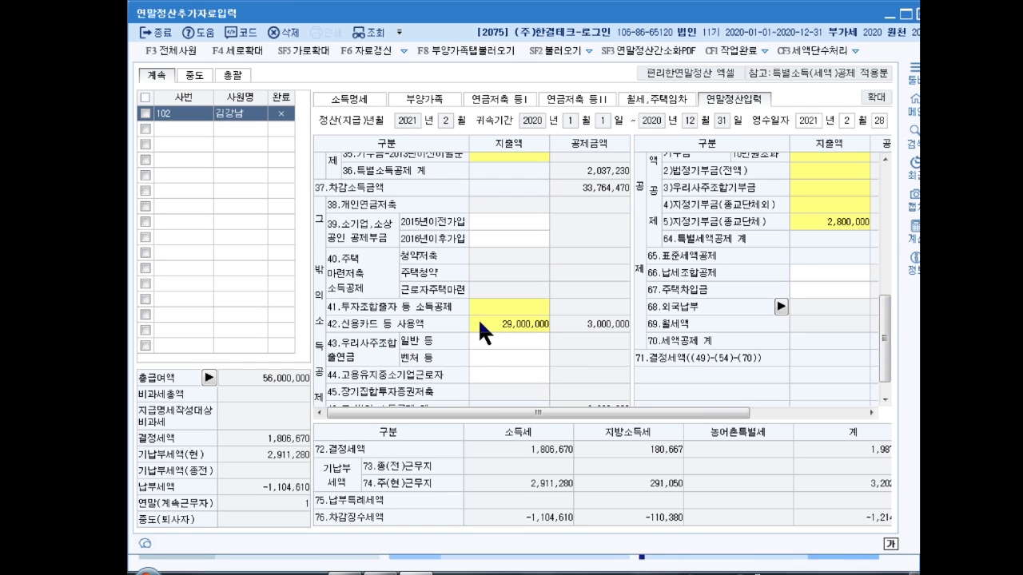
pyautogui.doubleClick(478, 318)
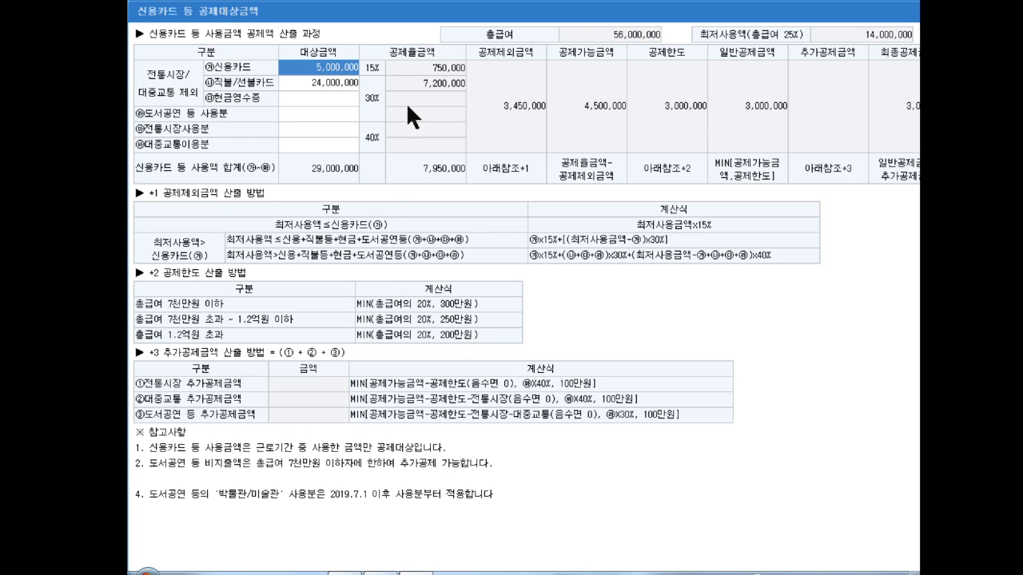
pyautogui.write('6000000')
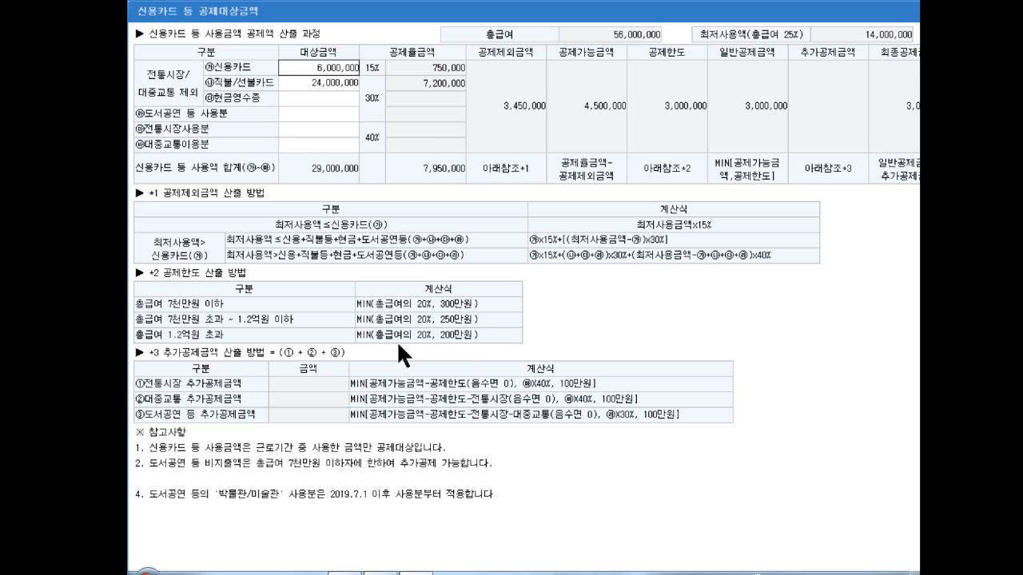
pyautogui.press('Return')
pyautogui.click(576, 573)
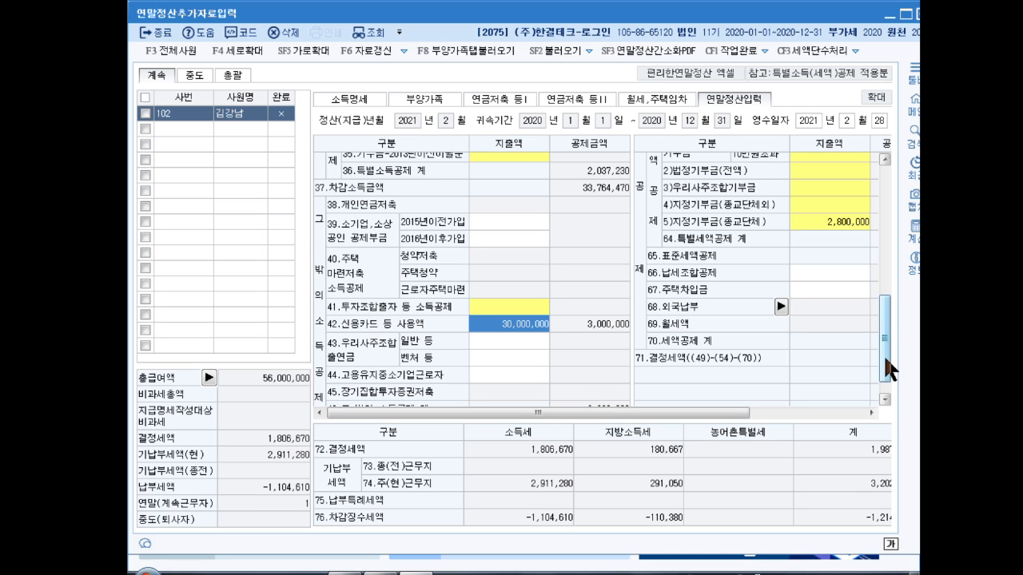
# Step: Enter 10,000,000 as the university student (대학생) education expense under 62.교육비 and confirm the amount
pyautogui.moveTo(882, 354); pyautogui.dragTo(881, 320)
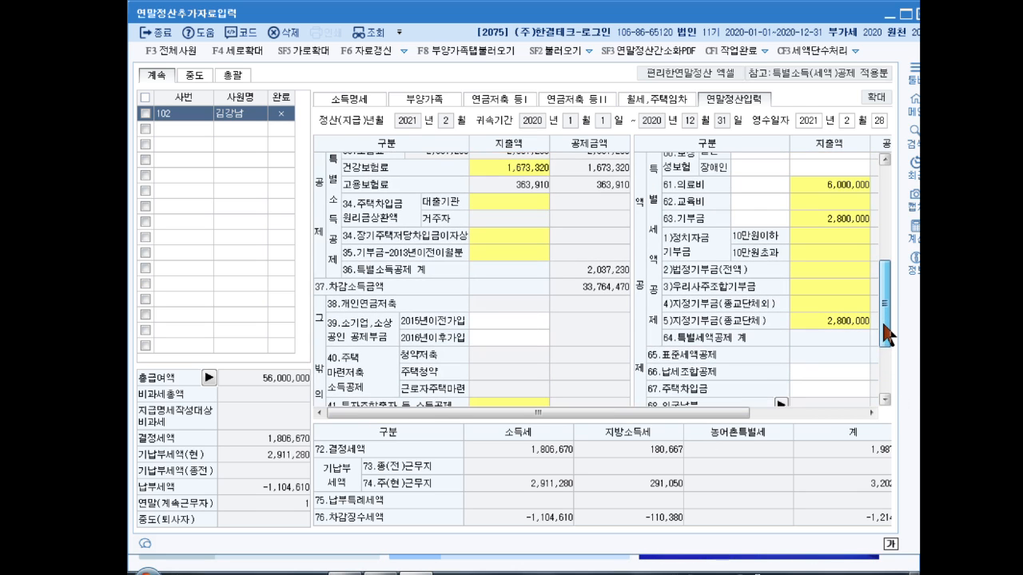
pyautogui.click(809, 201)
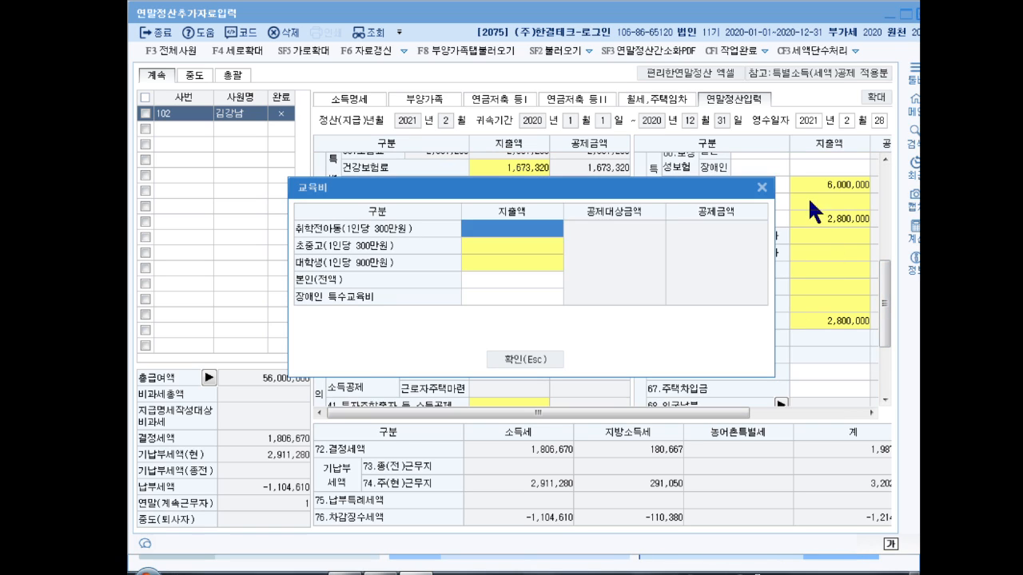
pyautogui.click(493, 264)
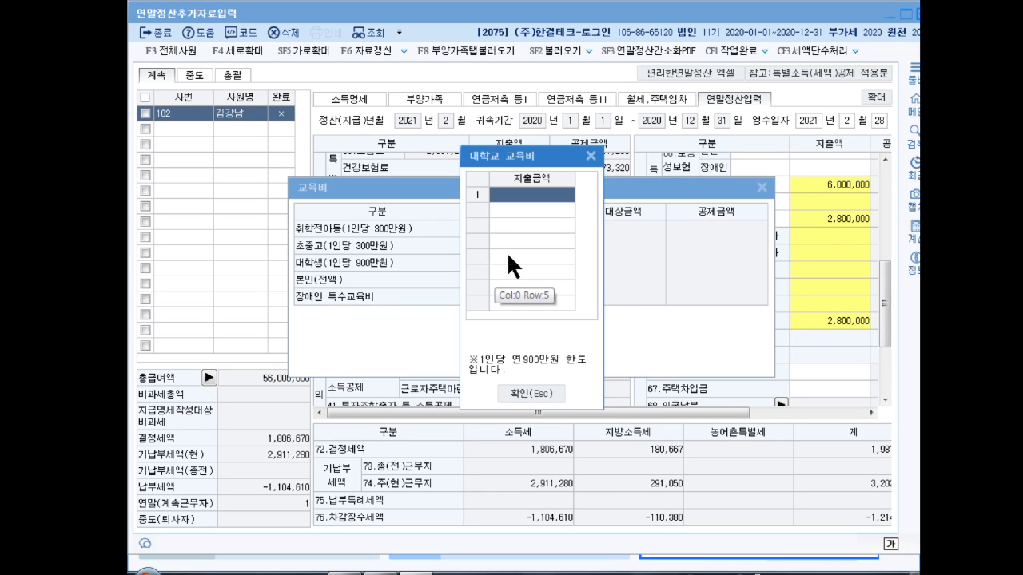
pyautogui.write('10000000')
pyautogui.press('Return')
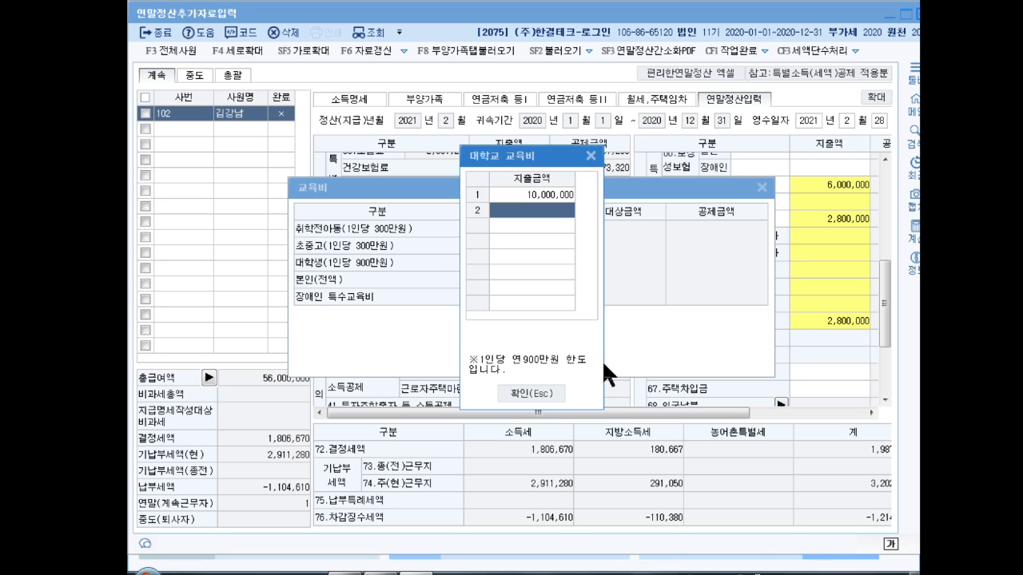
pyautogui.click(548, 392)
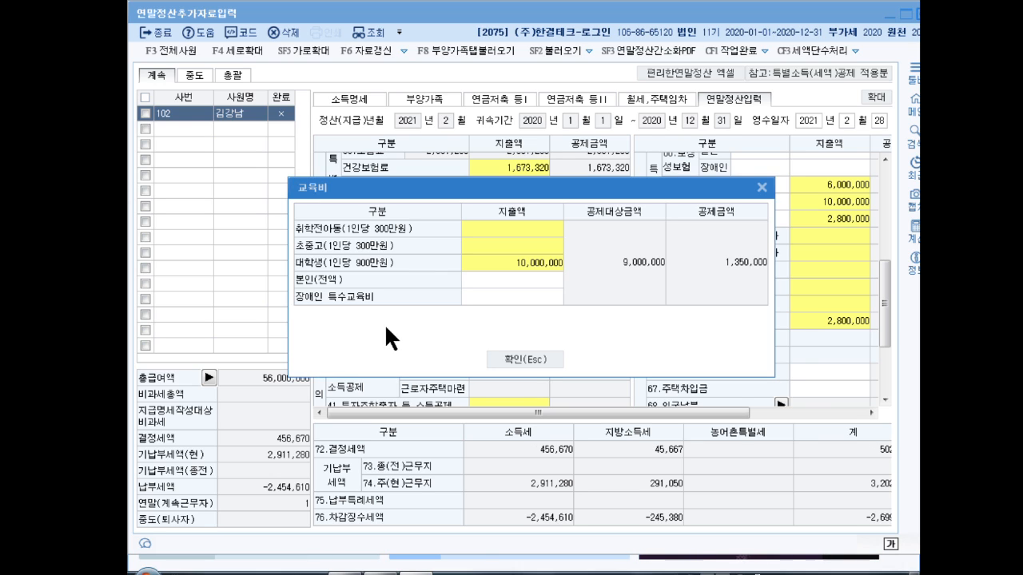
# Step: Enter 3,600,000 as the preschool child (취학전아동) education expense under 교육비 and confirm the amount
pyautogui.doubleClick(485, 228)
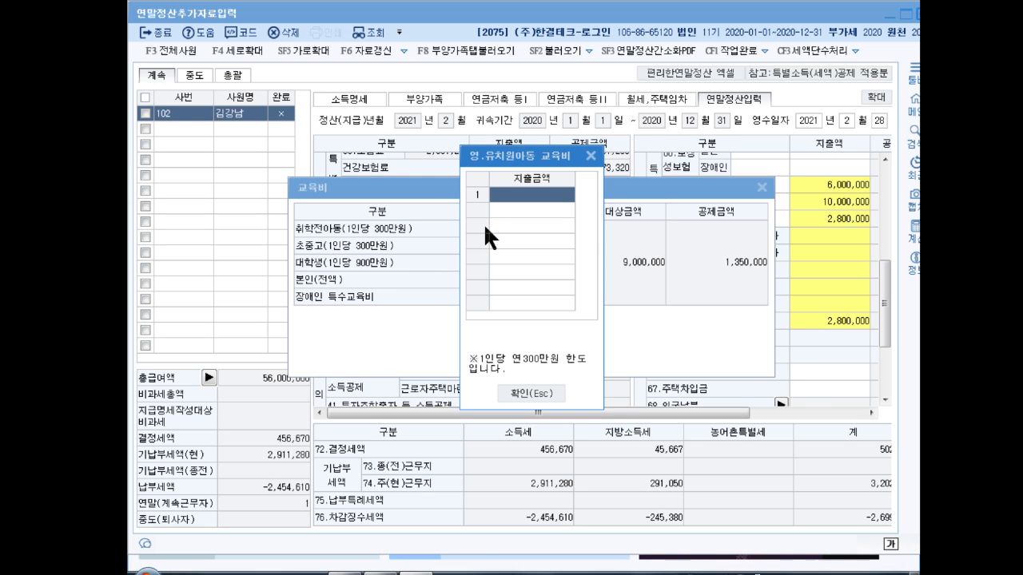
pyautogui.write('3600000')
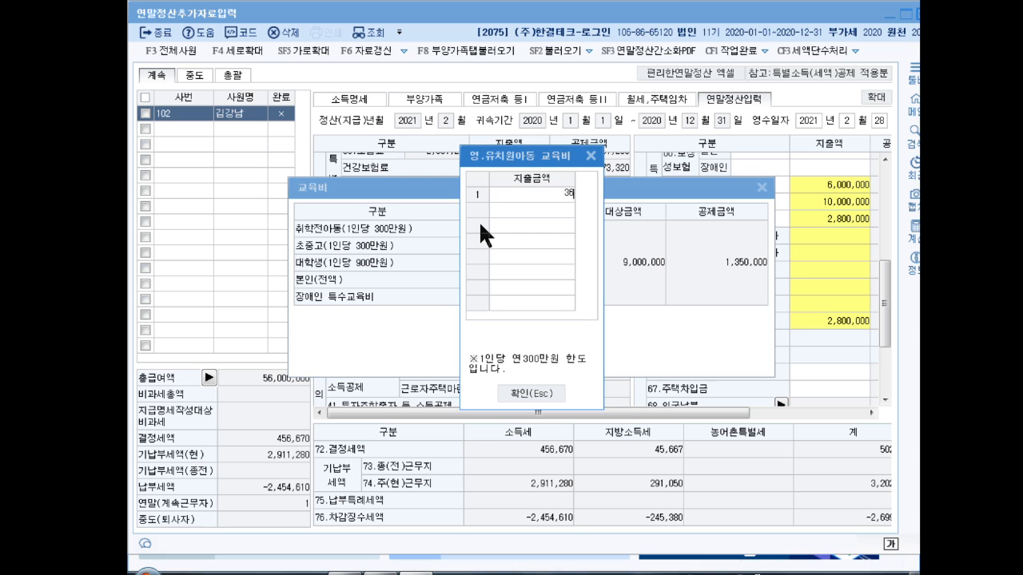
pyautogui.press('Return')
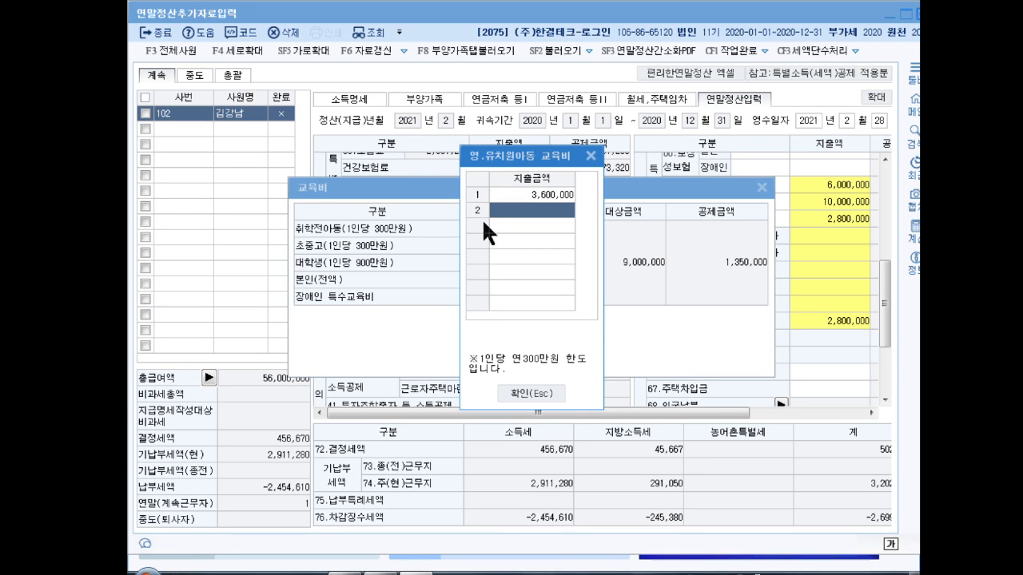
pyautogui.click(535, 392)
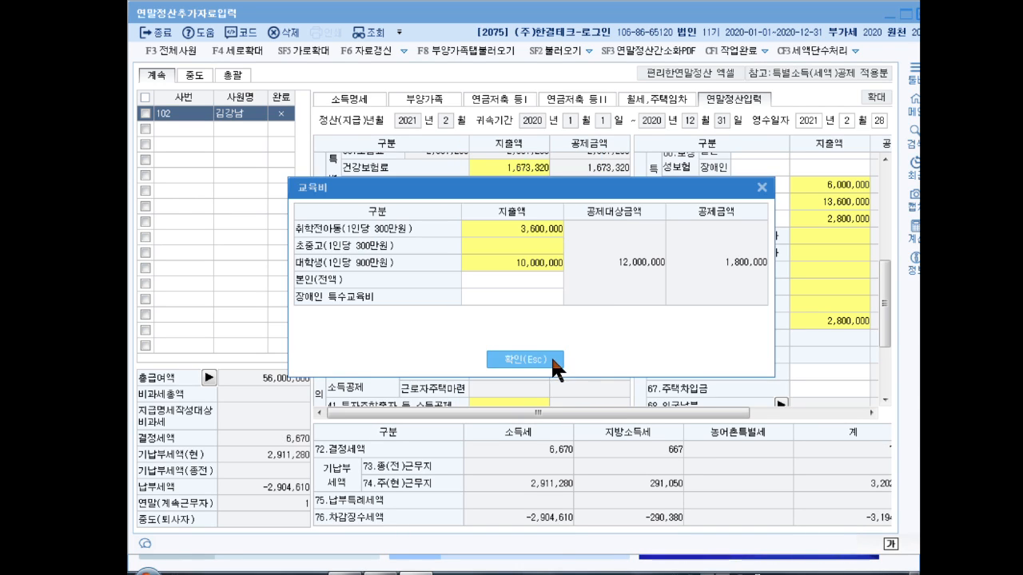